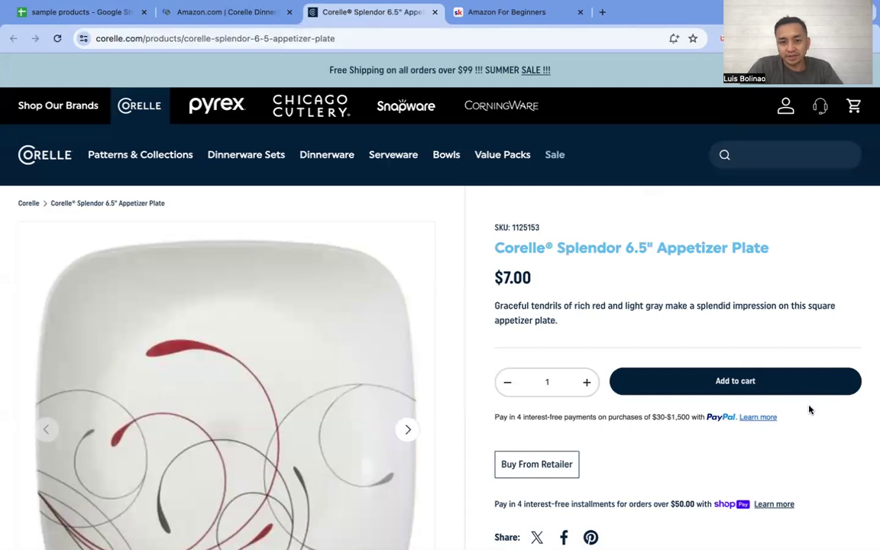
Compare the Amazon listing for the Corelle Splendor dessert plates (Set of 6) with Corelle's 6.5" Appetizer Plate page
click(235, 19)
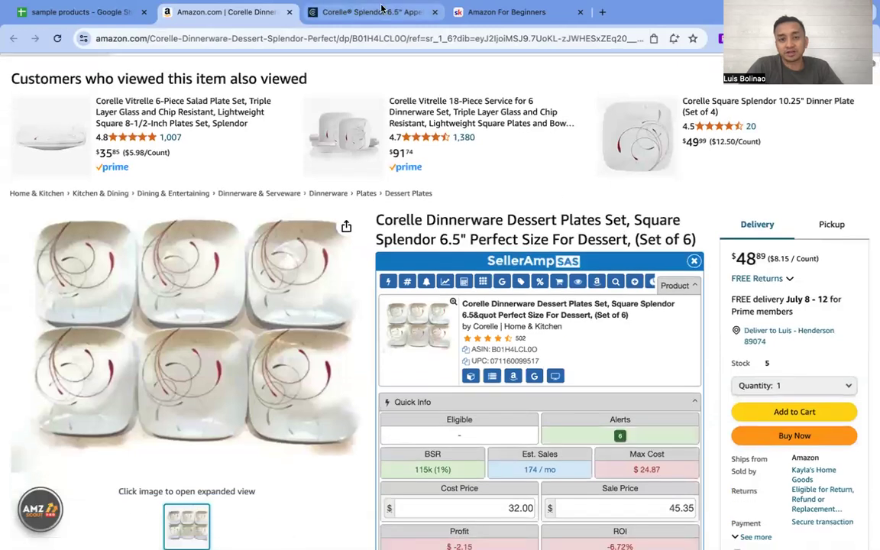
click(374, 12)
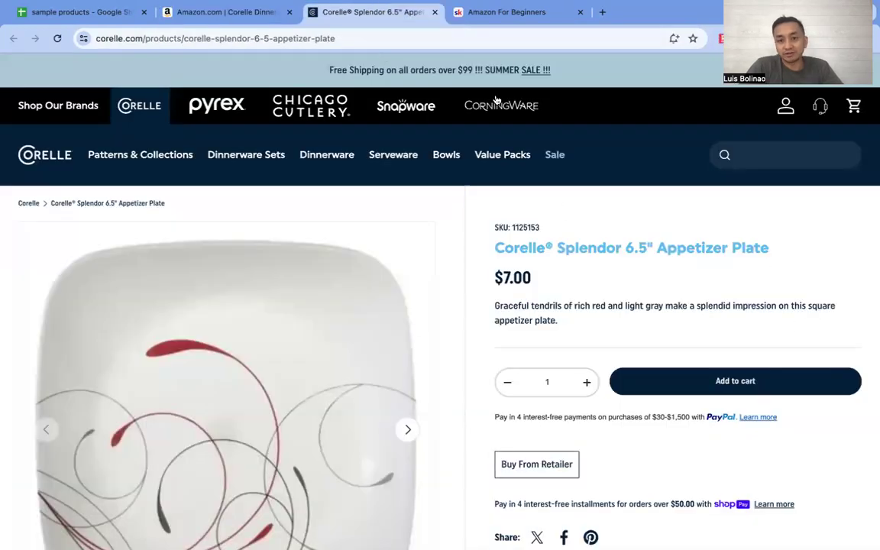
click(247, 13)
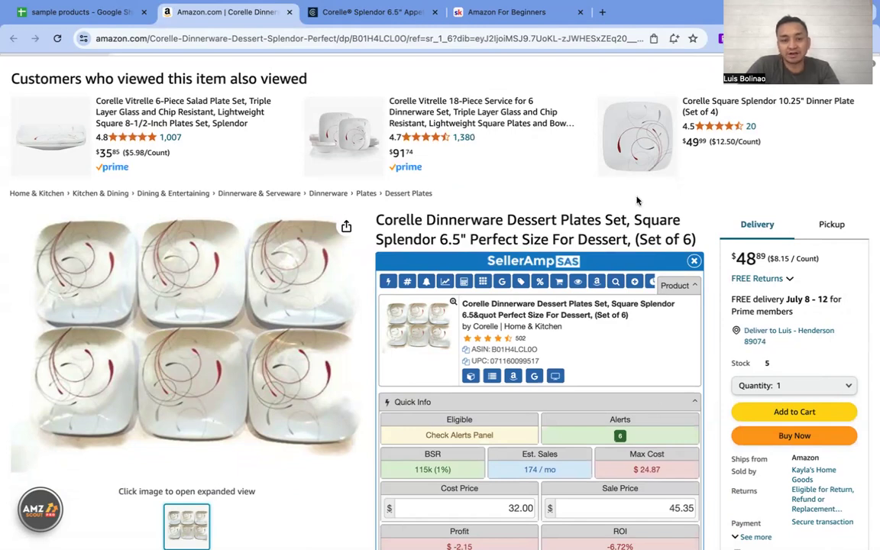
key(ctrl+Tab)
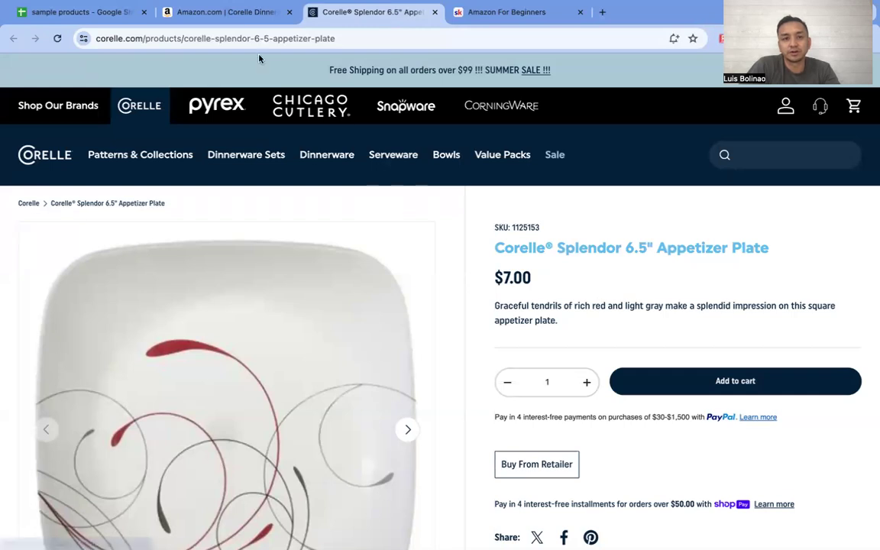
click(242, 13)
click(339, 17)
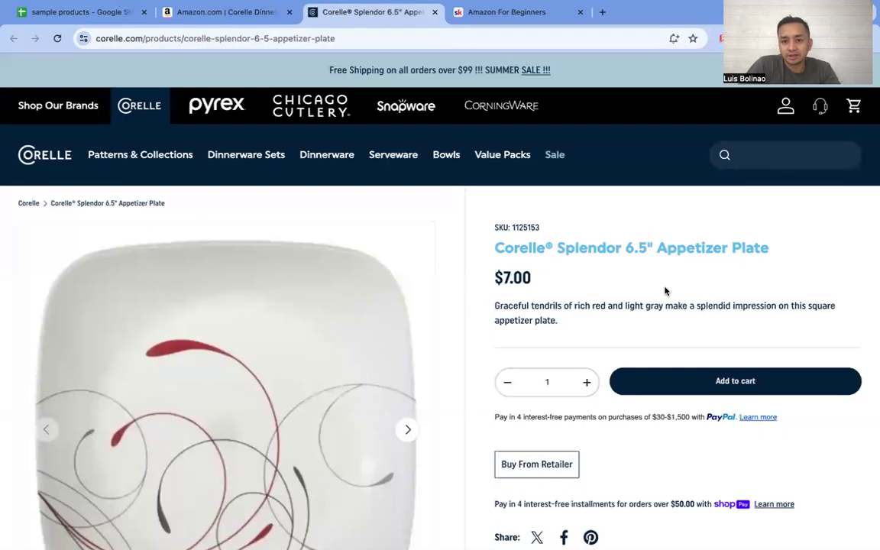
scroll(664, 290, down, 3)
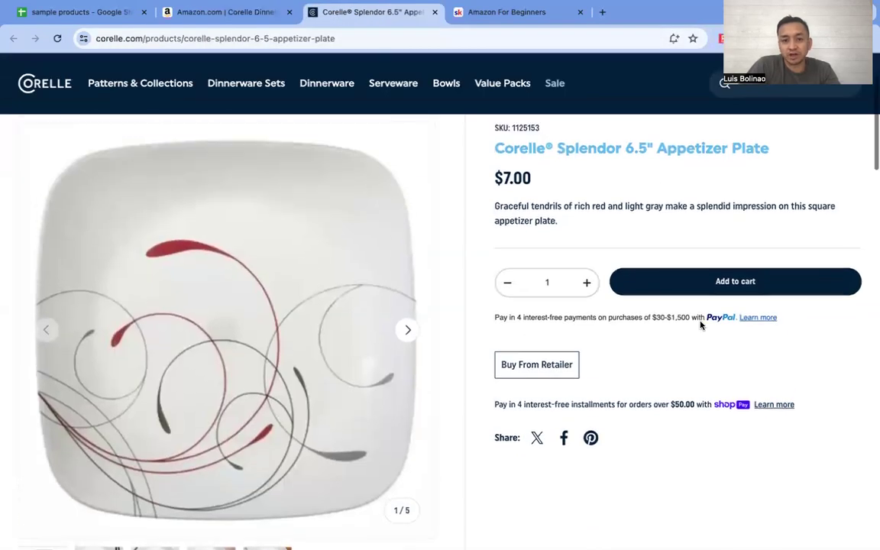
scroll(550, 244, up, 3)
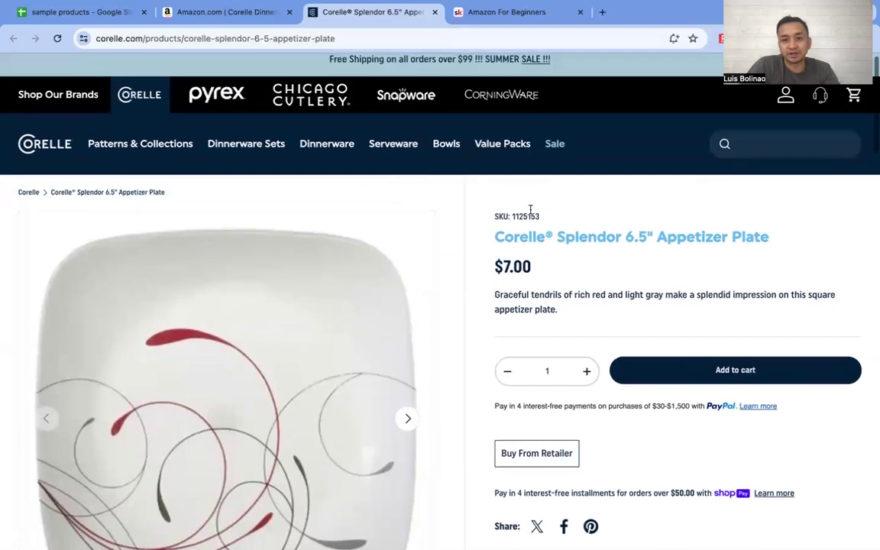
click(226, 14)
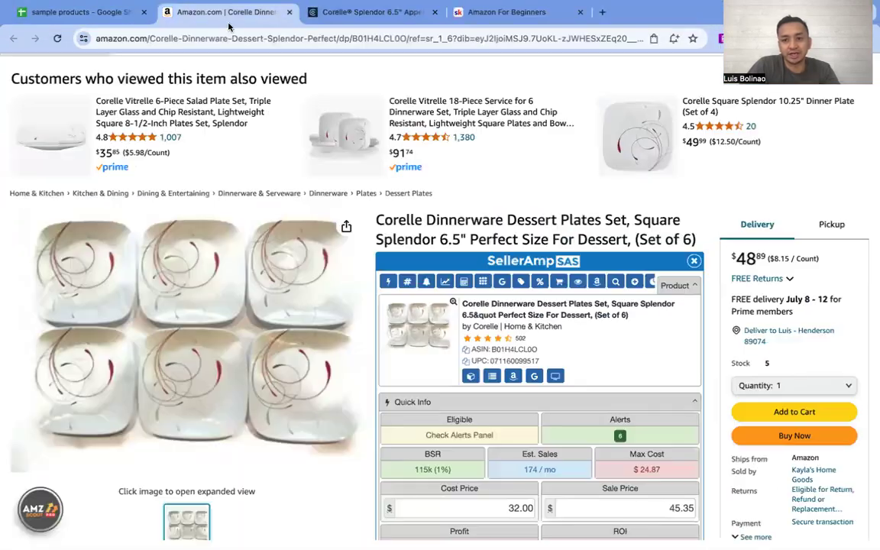
scroll(870, 363, down, 2)
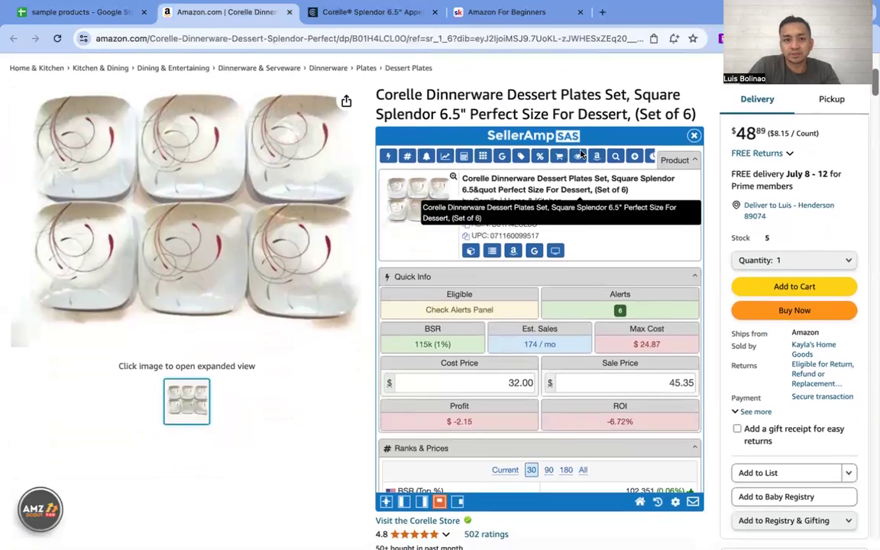
Close the Amazon For Beginners page and return to Corelle's Splendor 6.5" Appetizer Plate page
click(385, 14)
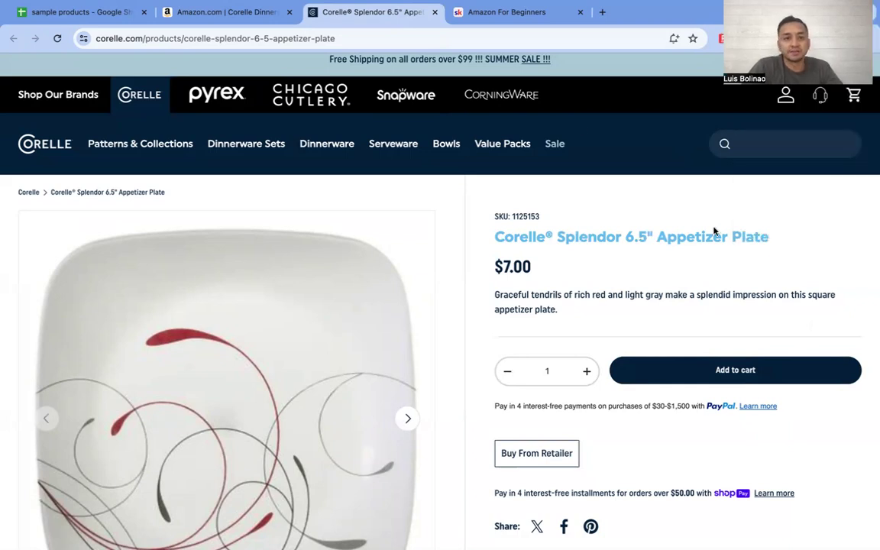
click(579, 13)
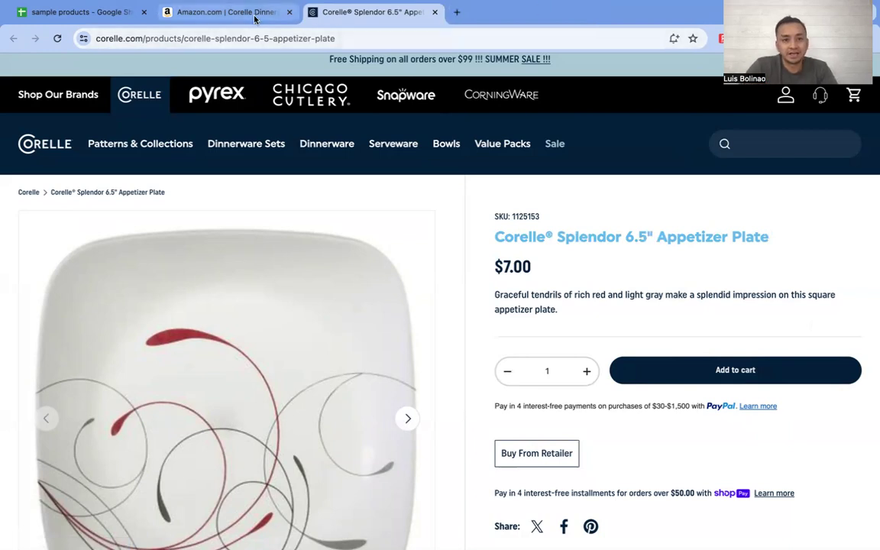
click(229, 13)
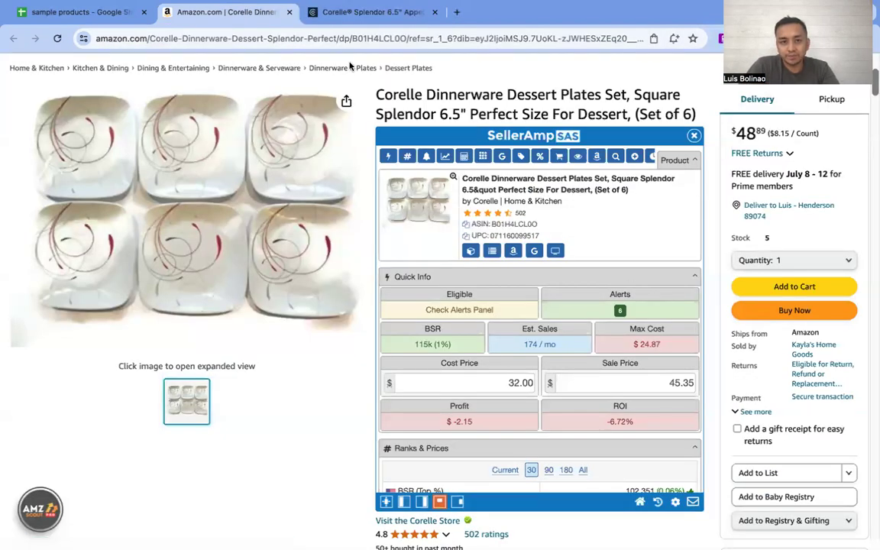
click(369, 12)
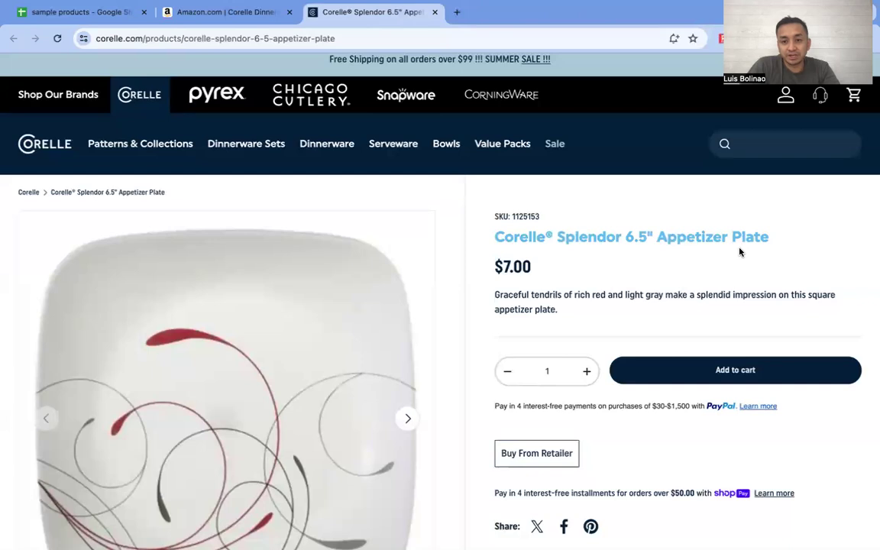
scroll(629, 252, down, 2)
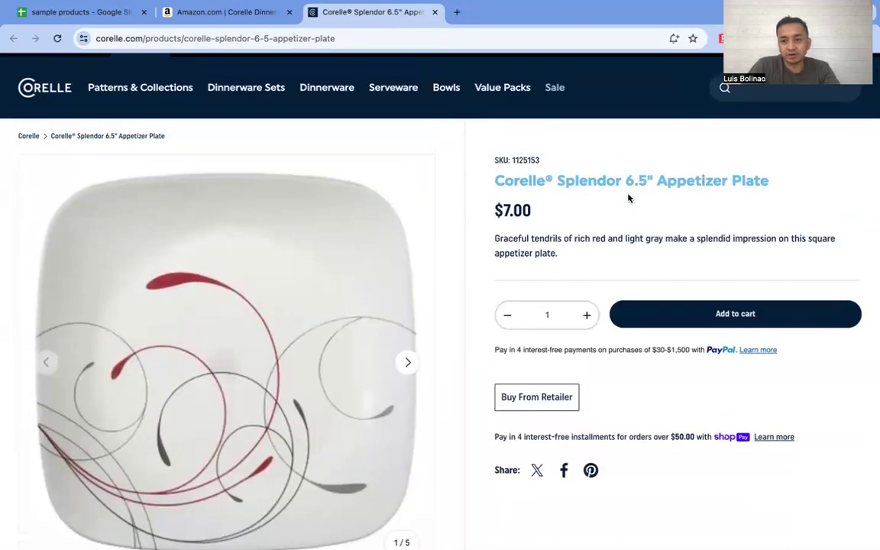
Check the pack size on the Amazon listing and examine the Corelle plate page's price, product details and featured products
click(239, 12)
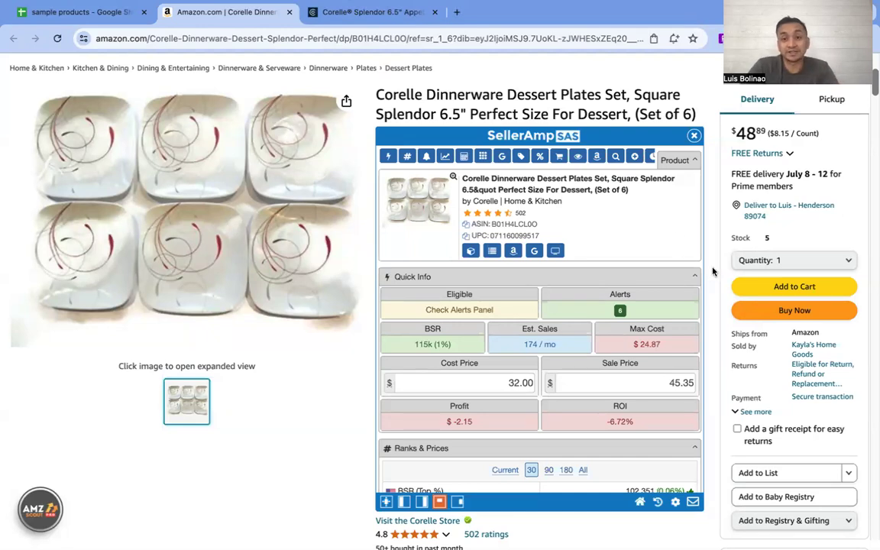
scroll(713, 271, up, 1)
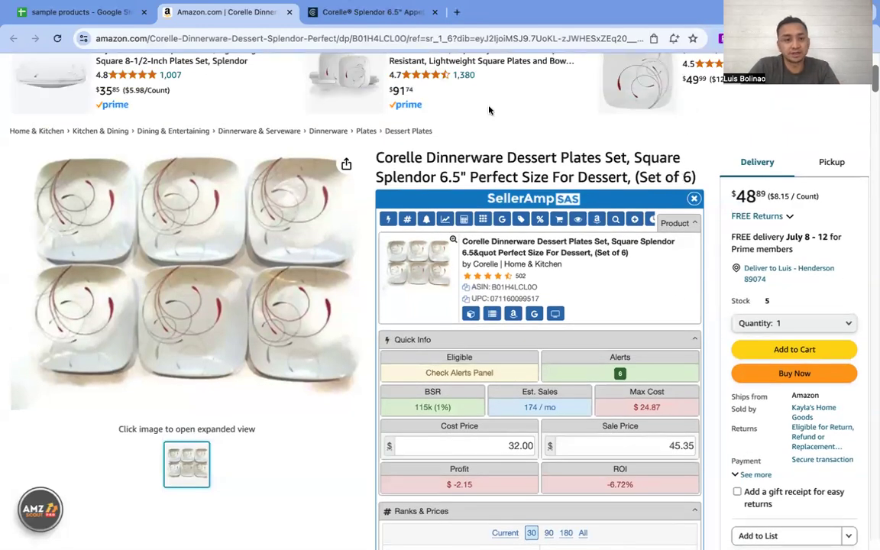
click(386, 11)
scroll(701, 306, up, 1)
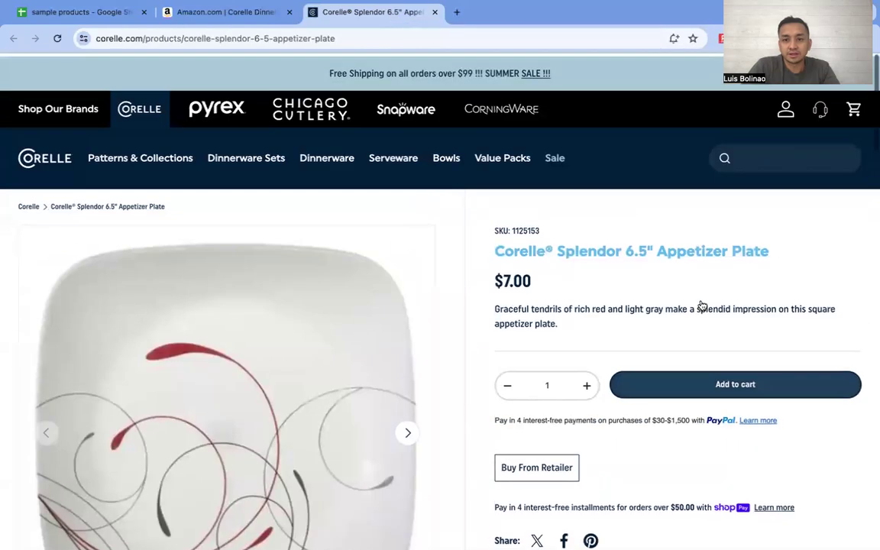
scroll(542, 287, down, 3)
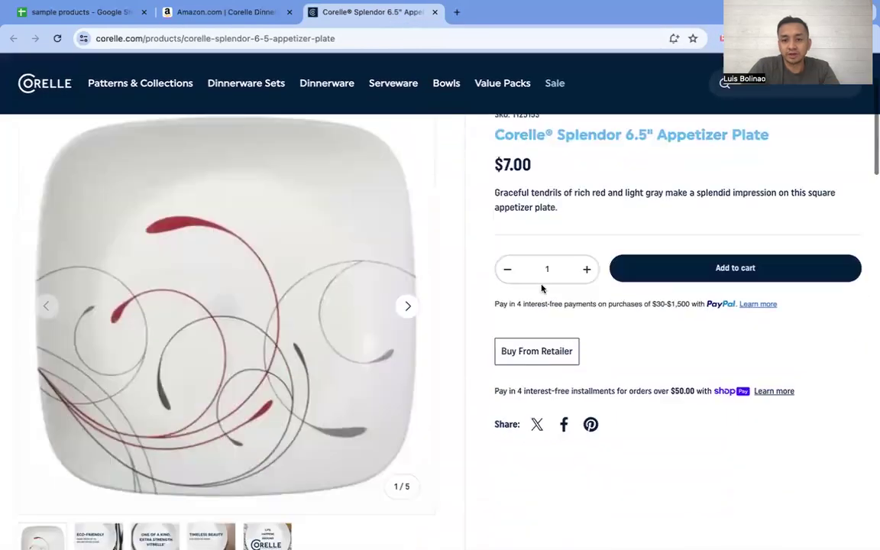
scroll(619, 338, down, 15)
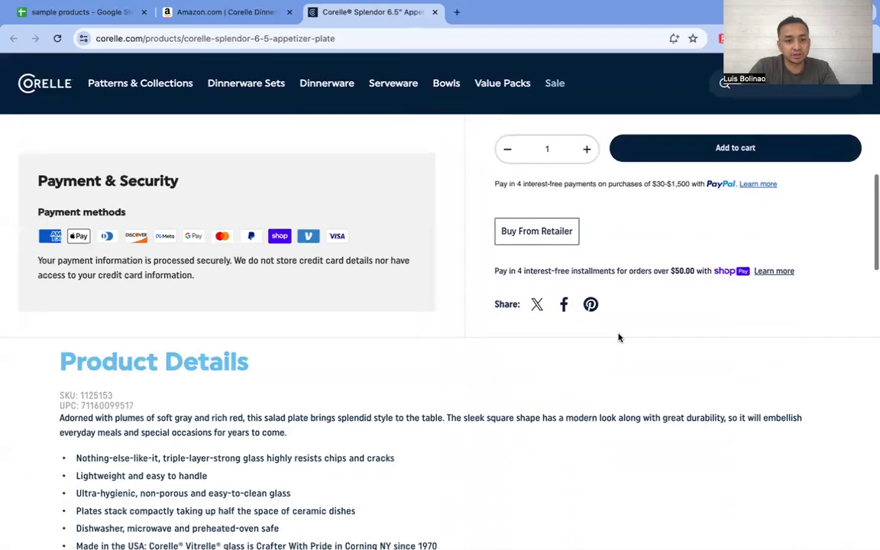
scroll(618, 337, down, 12)
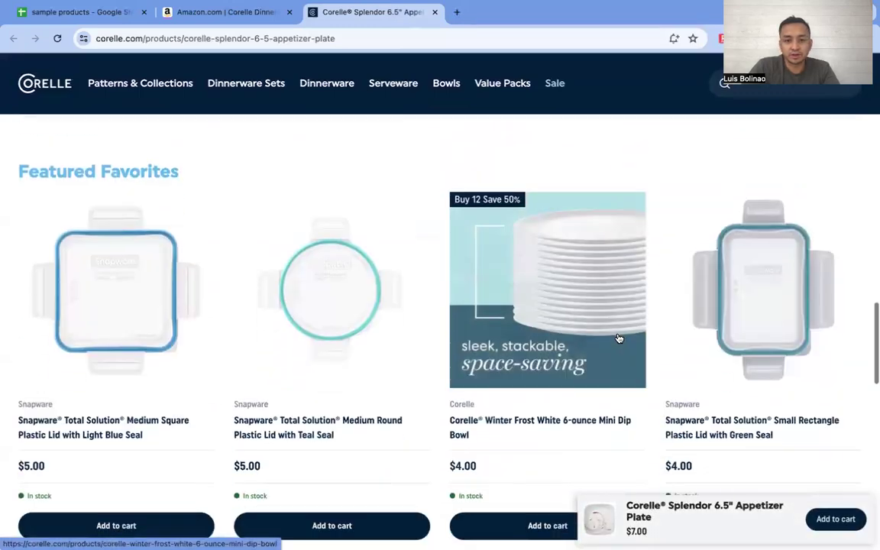
scroll(619, 338, up, 20)
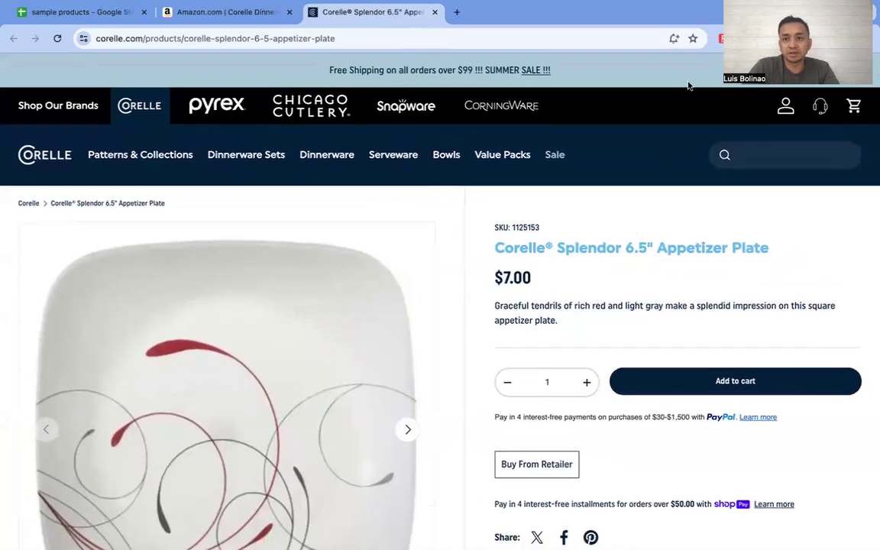
scroll(601, 293, down, 1)
scroll(527, 229, up, 1)
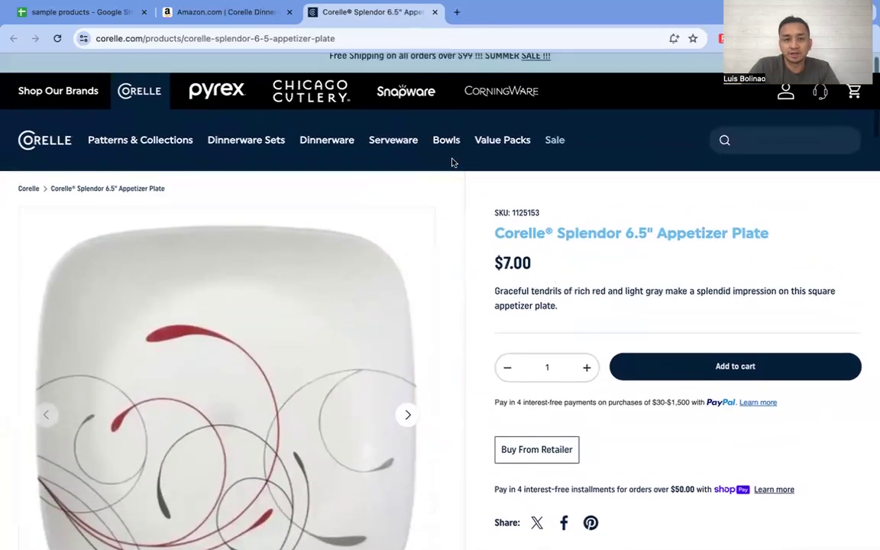
Set the SellerAmp cost price to 42 on the Amazon listing for the set of six Corelle plates
click(242, 15)
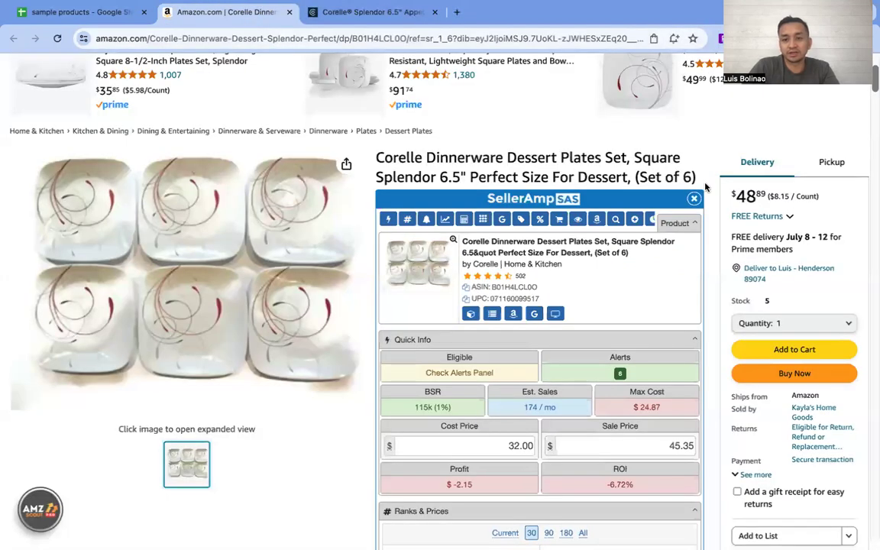
scroll(705, 187, down, 3)
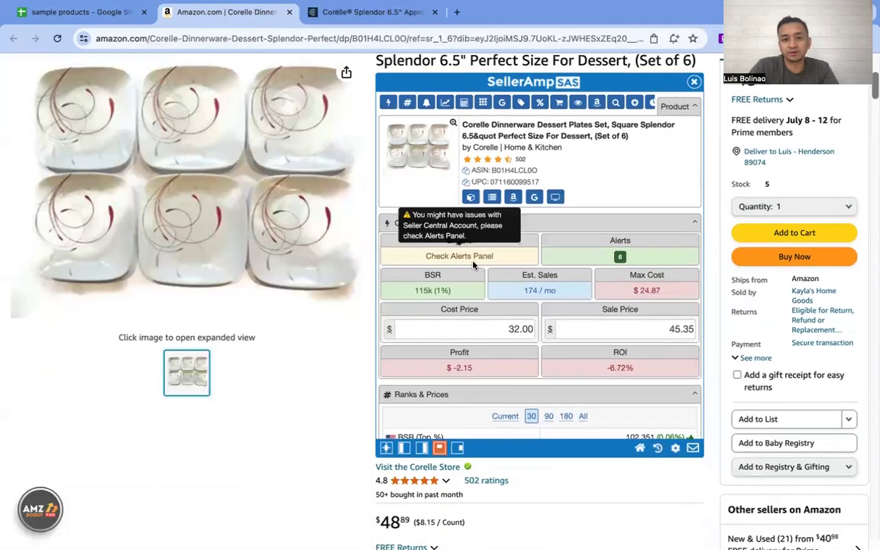
click(502, 328)
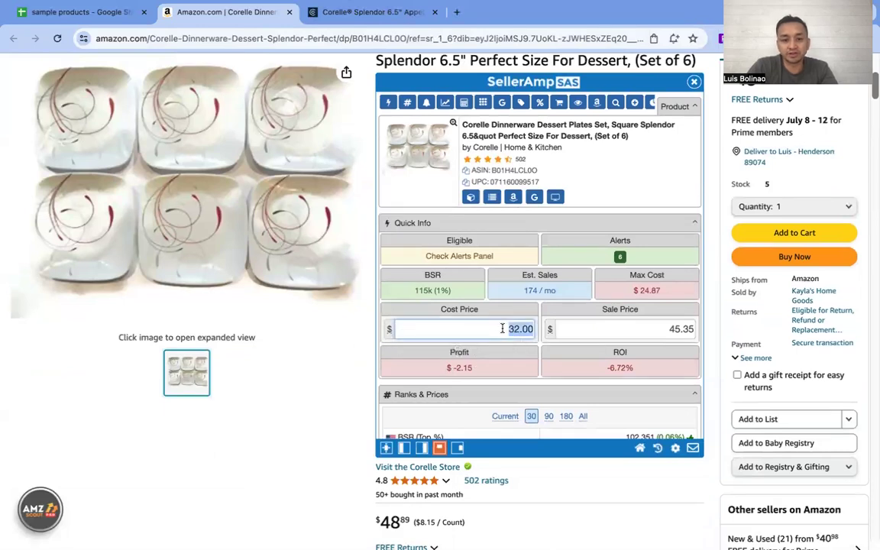
text(42)
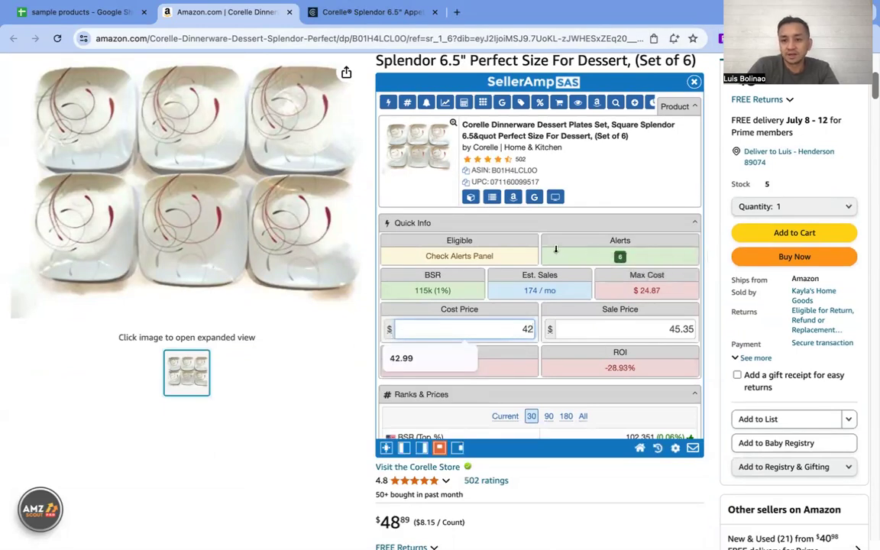
Examine the plate set's SellerAmp price history charts, seller offers, profit and ranks for the new cost
scroll(555, 248, down, 2)
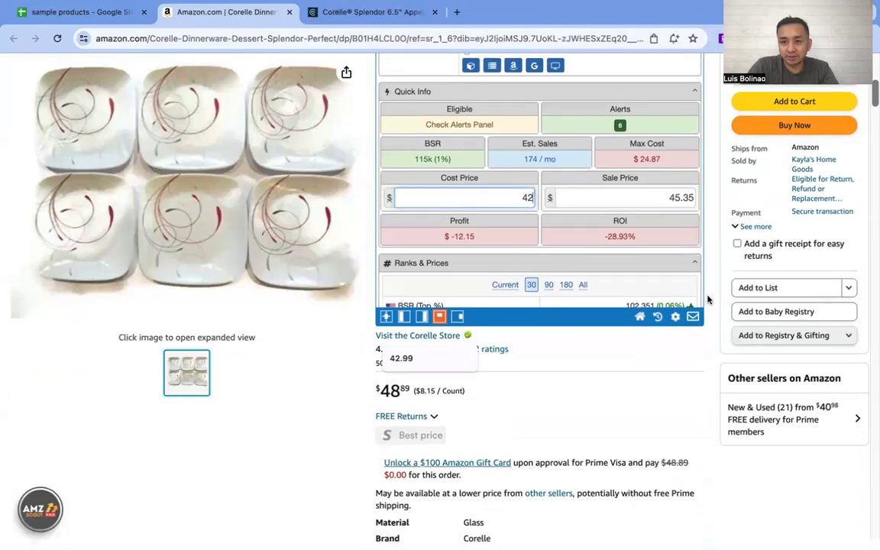
scroll(520, 251, up, 2)
scroll(564, 225, down, 1)
scroll(491, 251, down, 10)
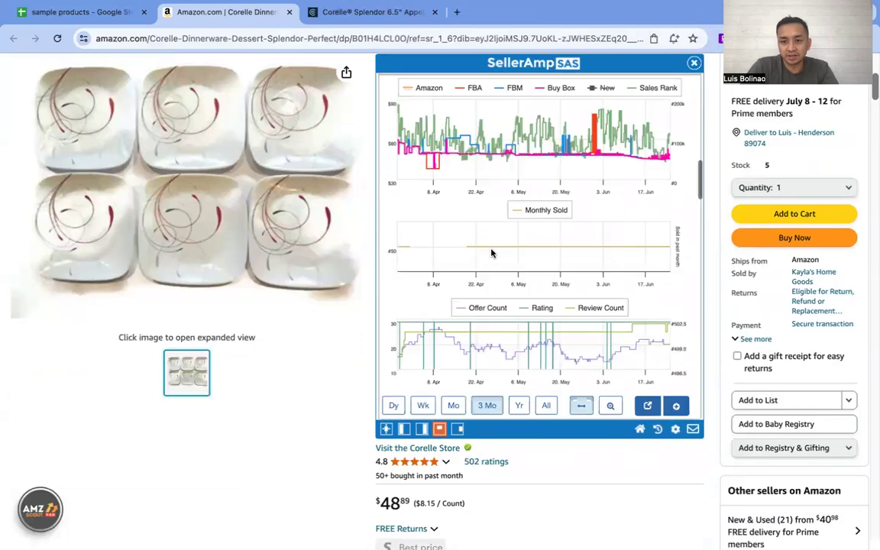
scroll(491, 252, down, 3)
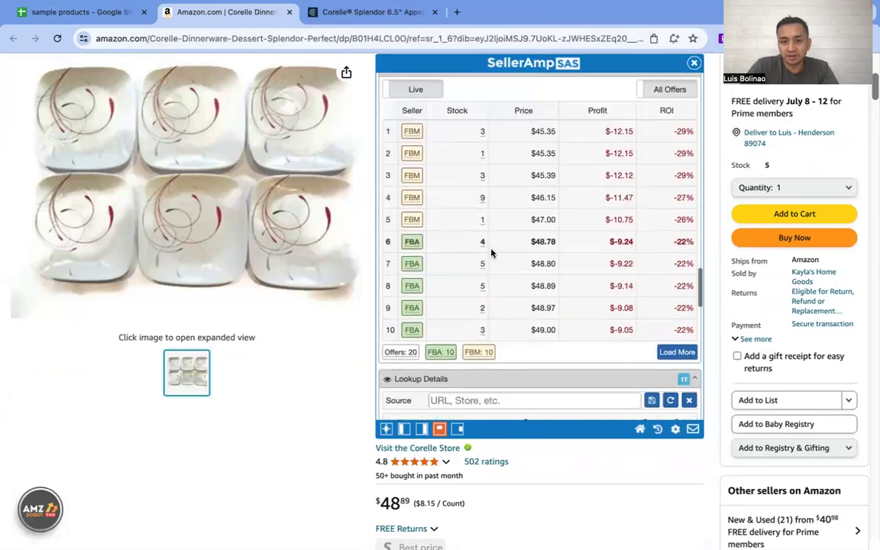
scroll(491, 253, up, 6)
scroll(491, 253, down, 6)
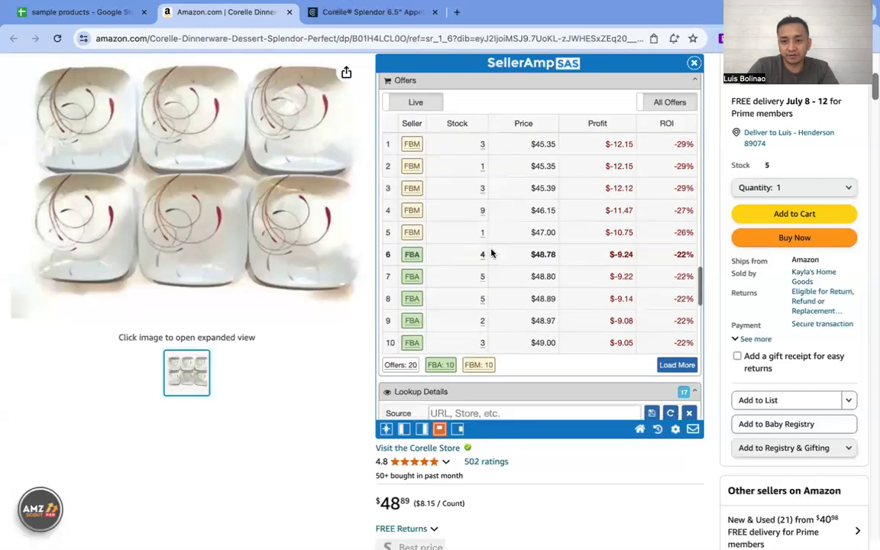
scroll(491, 253, up, 8)
scroll(491, 253, up, 8)
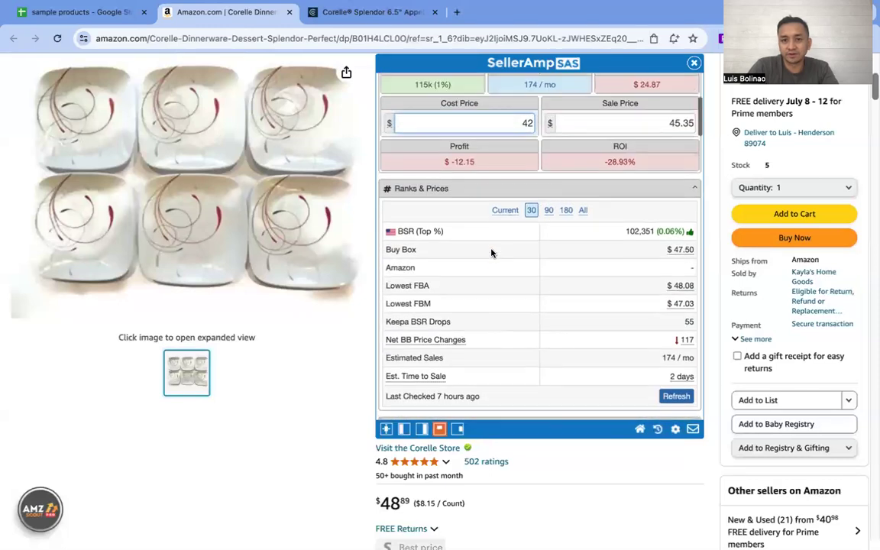
Recheck the Corelle plate page against the Amazon listing and open the sample products spreadsheet
click(359, 12)
scroll(691, 279, down, 3)
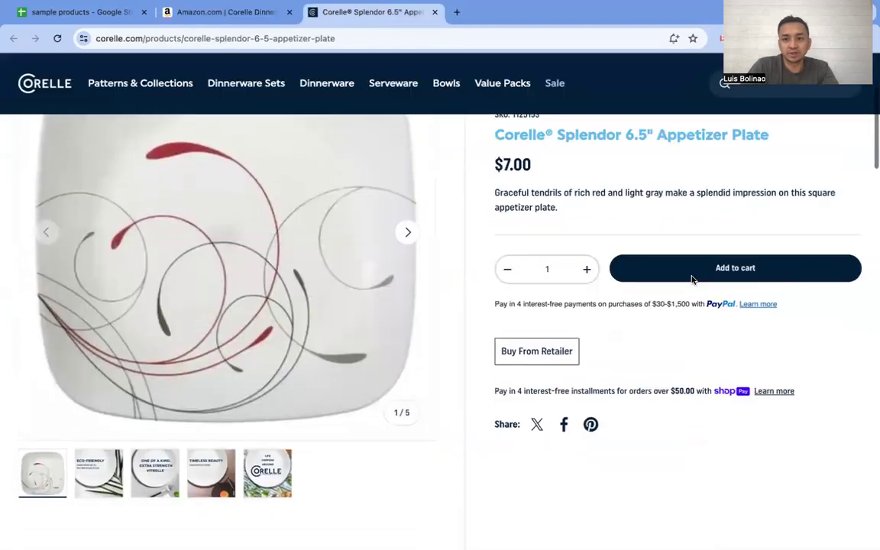
scroll(691, 280, up, 3)
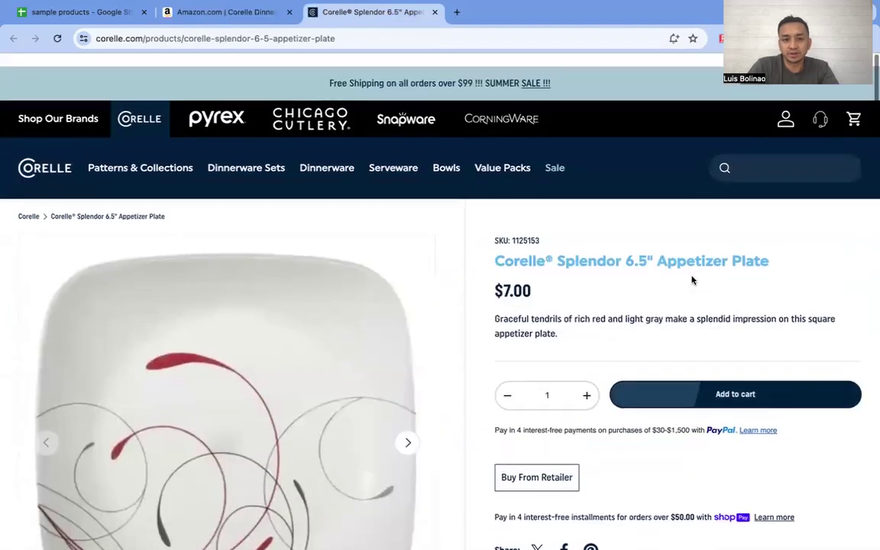
click(218, 13)
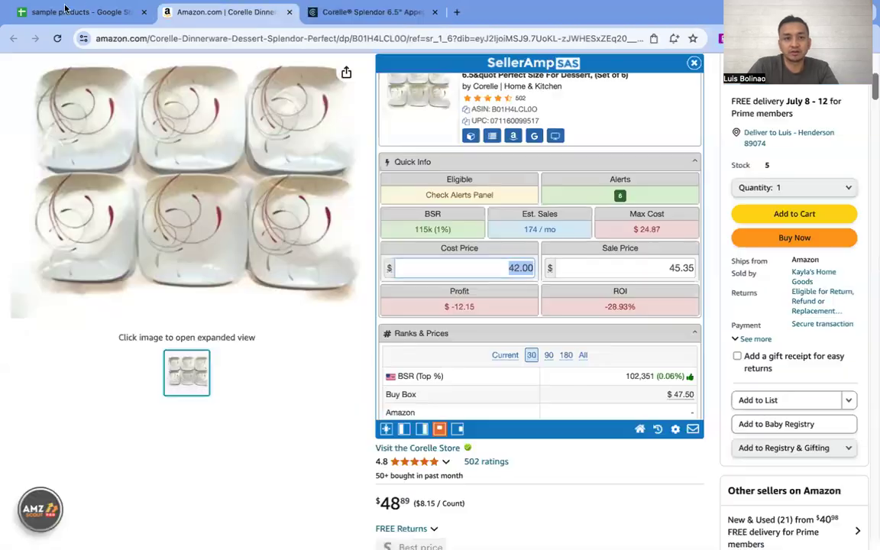
click(65, 10)
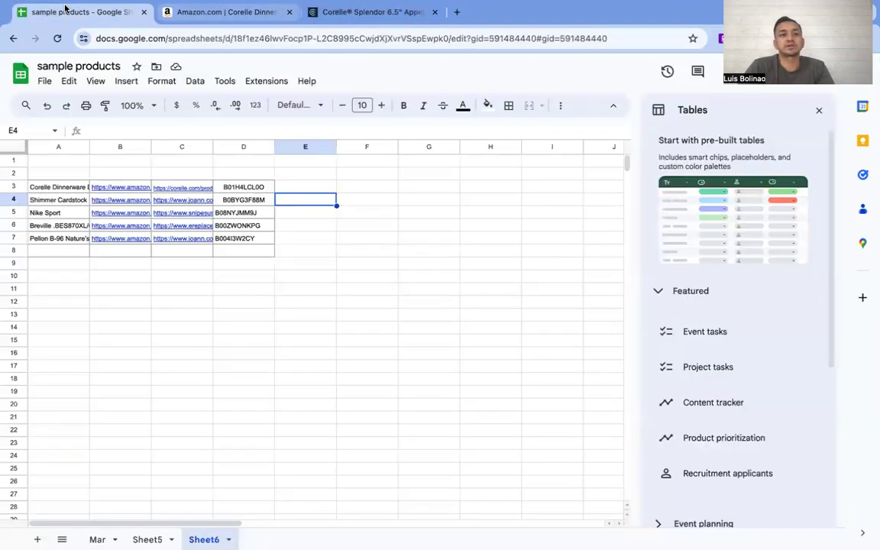
Note "negative roi" for the Corelle plates in cell E3 and recheck the Corelle page against the Amazon listing
click(298, 188)
text(negative roi)
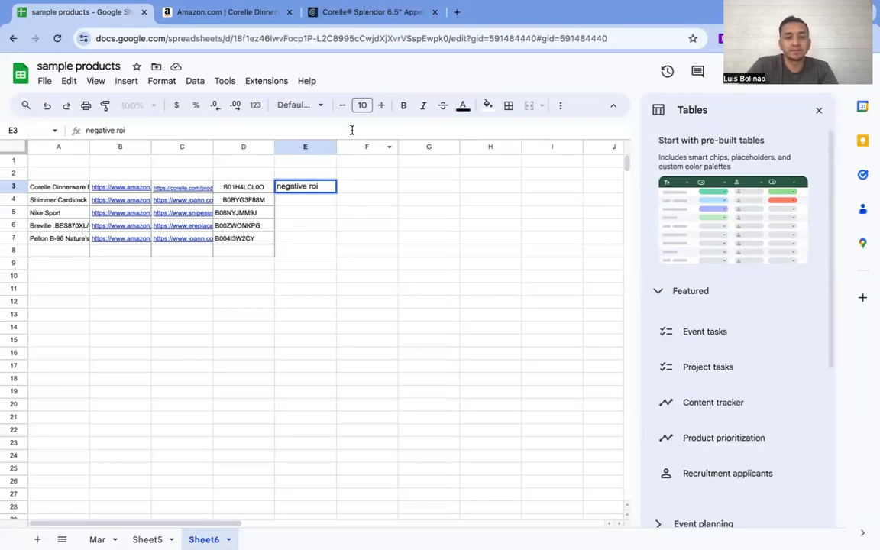
click(363, 13)
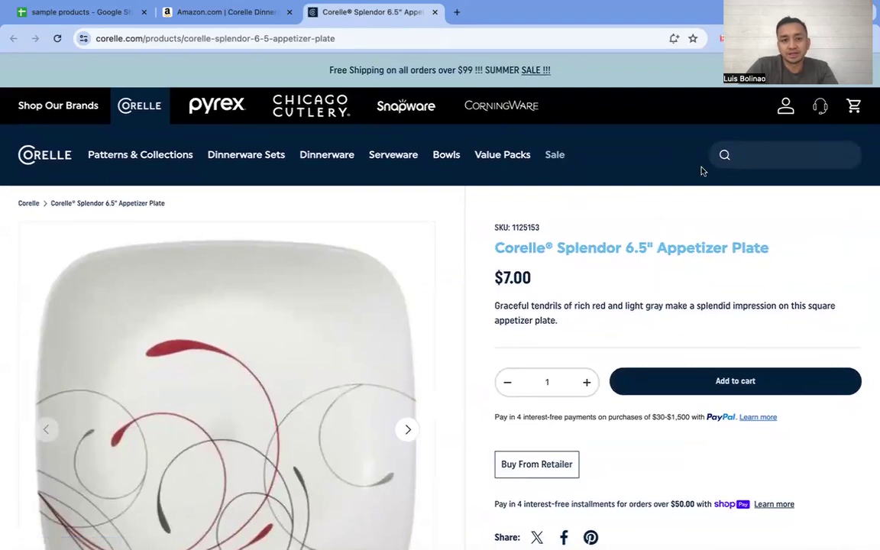
click(233, 15)
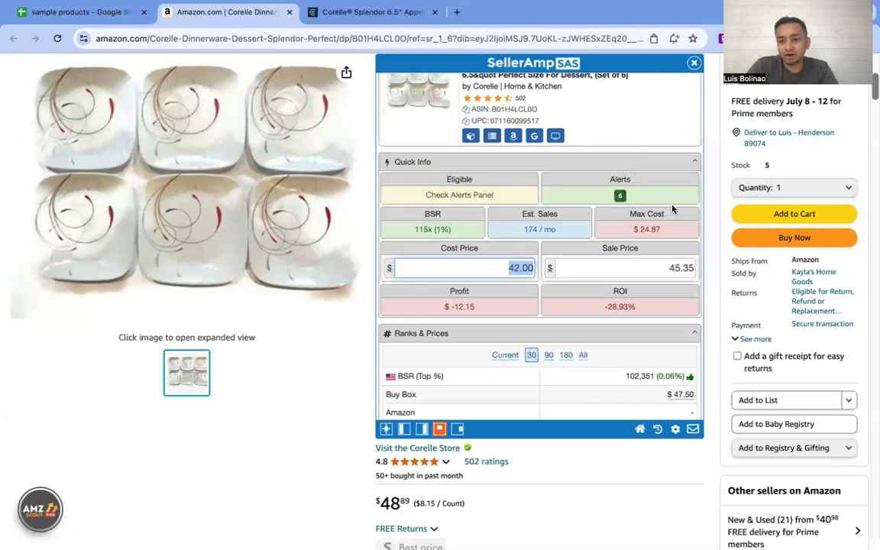
scroll(712, 250, up, 1)
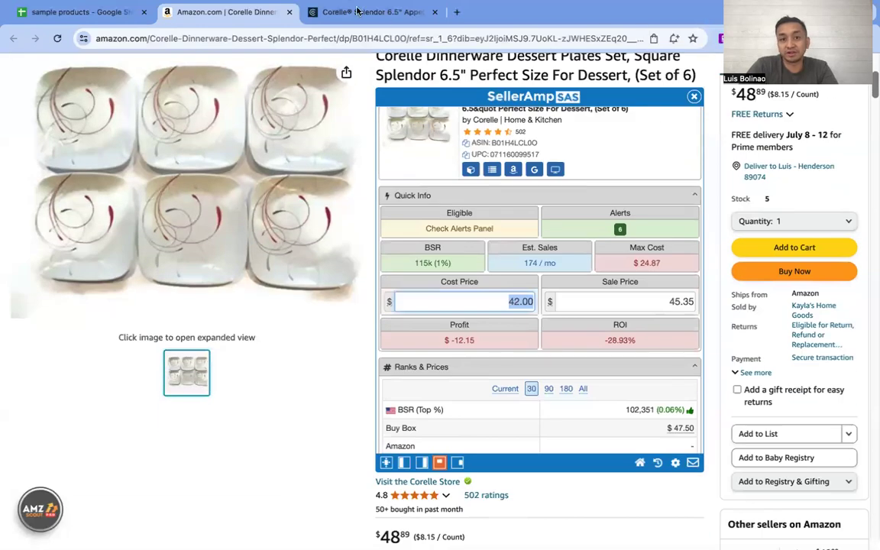
Open the Shimmer Cardstock's JOANN and Amazon links from the spreadsheet and close the two Corelle plate pages
click(107, 14)
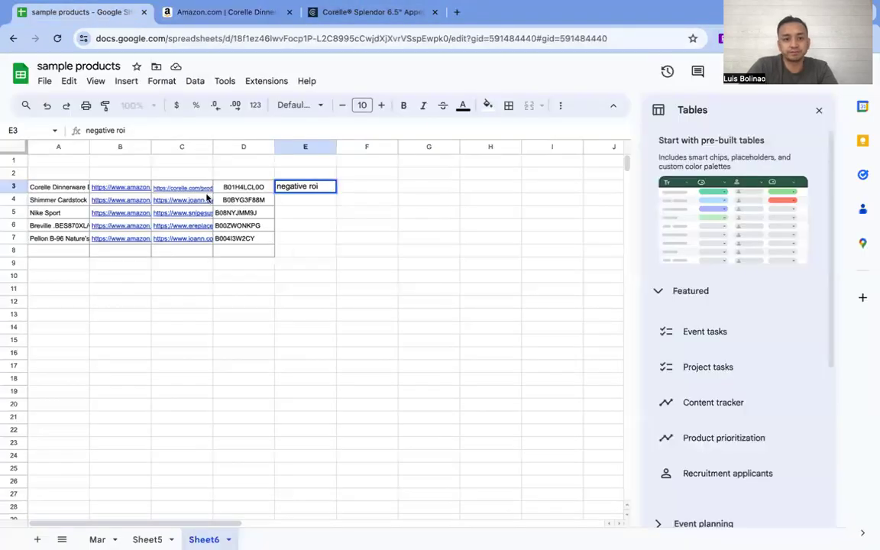
click(181, 202)
click(200, 218)
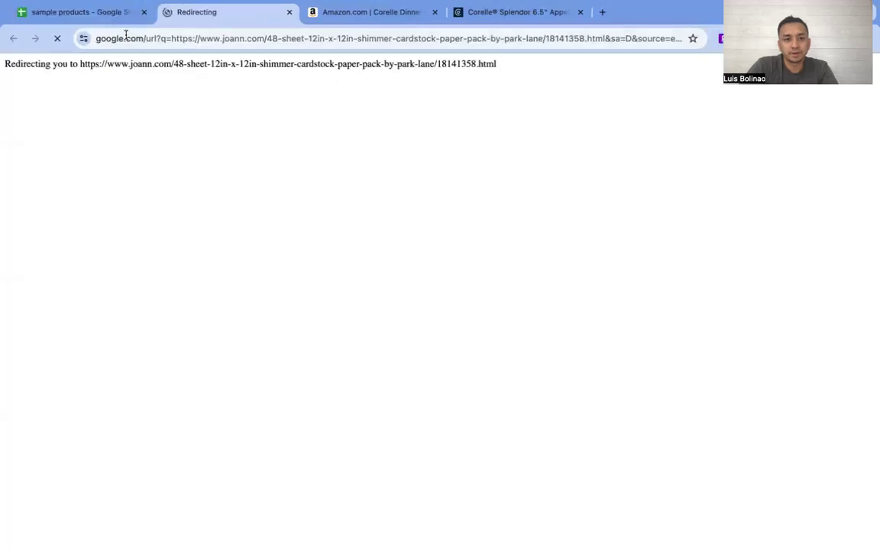
click(96, 17)
click(122, 200)
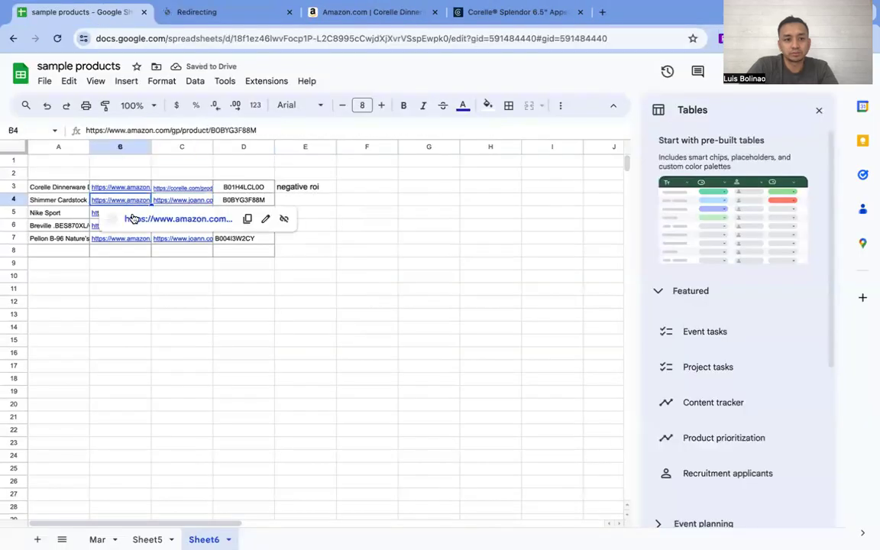
click(138, 223)
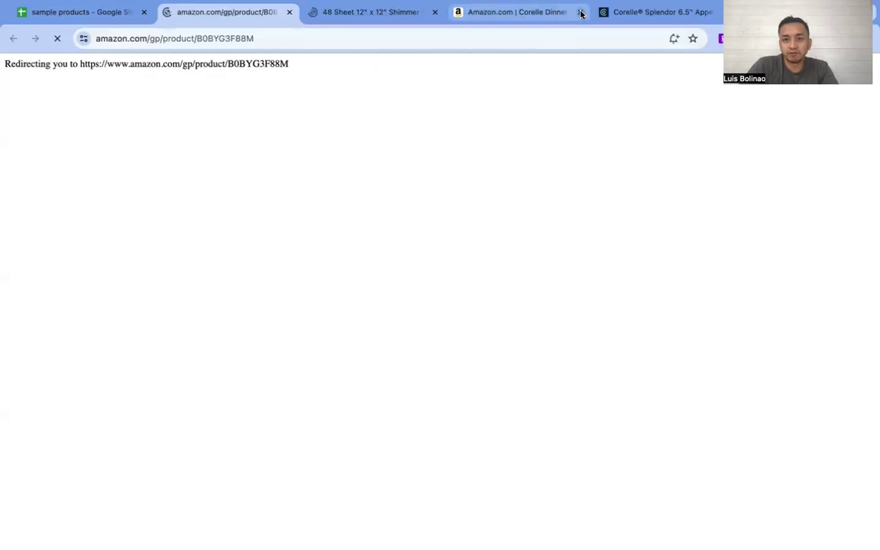
click(580, 13)
click(581, 13)
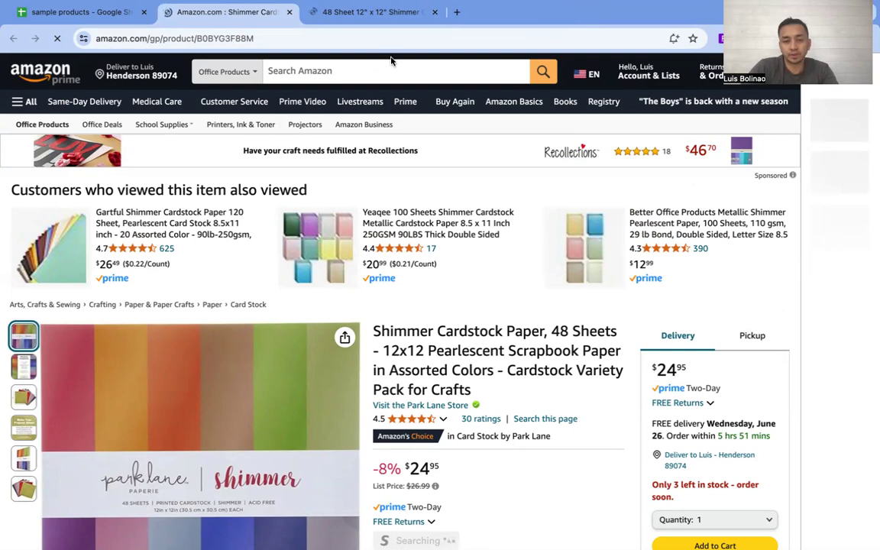
Compare the cardstock's Amazon and JOANN pages and activate Rakuten's 10% cash back for JOANN
click(378, 13)
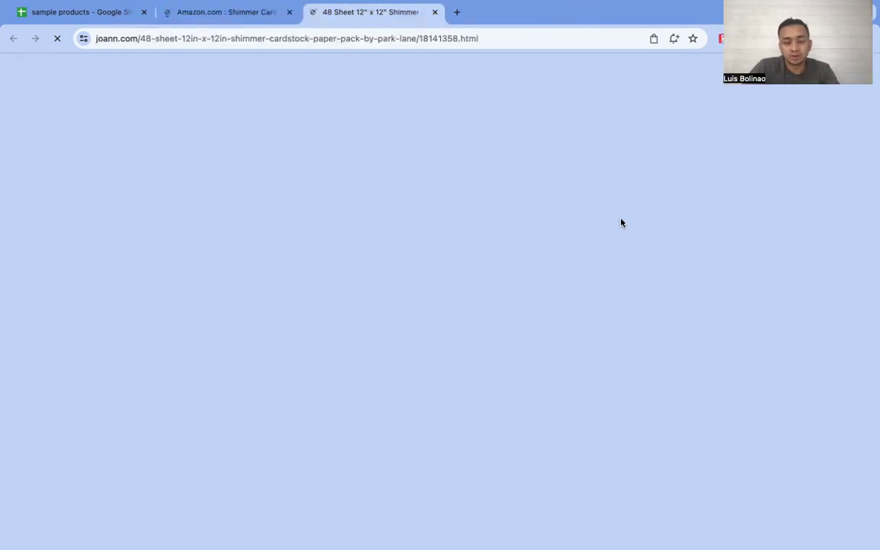
click(243, 14)
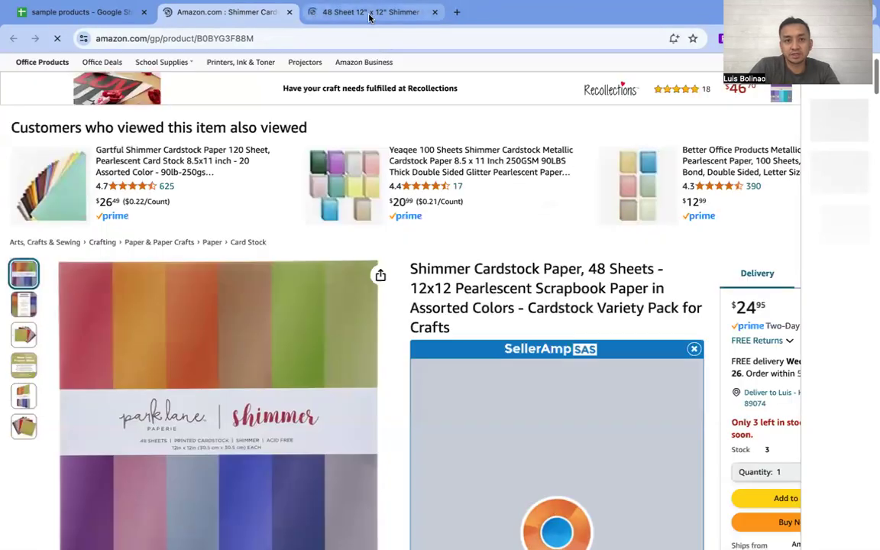
click(370, 14)
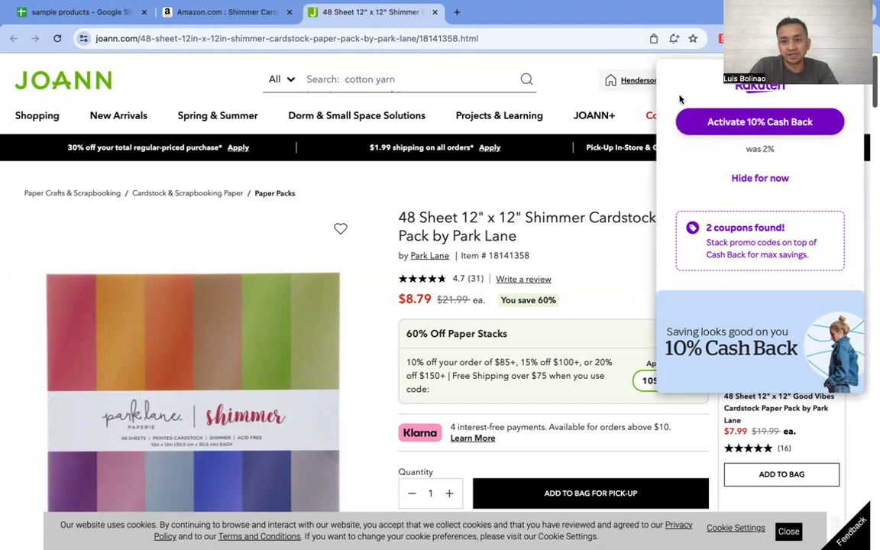
click(756, 123)
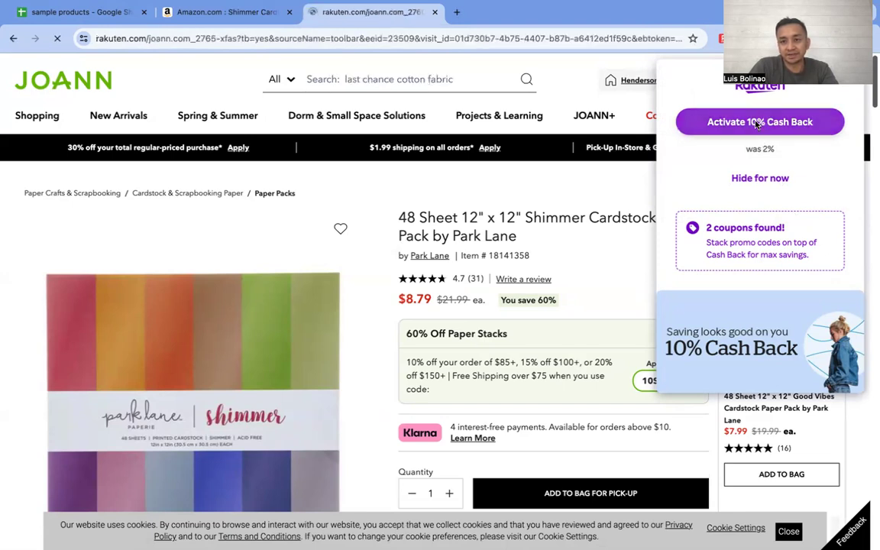
Compare the cardstock's title, images, sheet count and price between the Amazon listing and JOANN page, dismissing the Rakuten offer
click(226, 13)
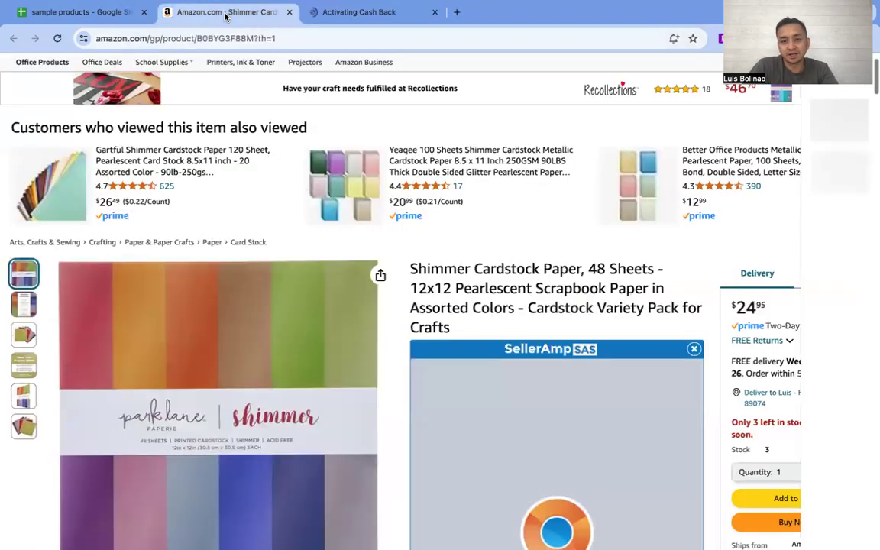
scroll(711, 277, down, 5)
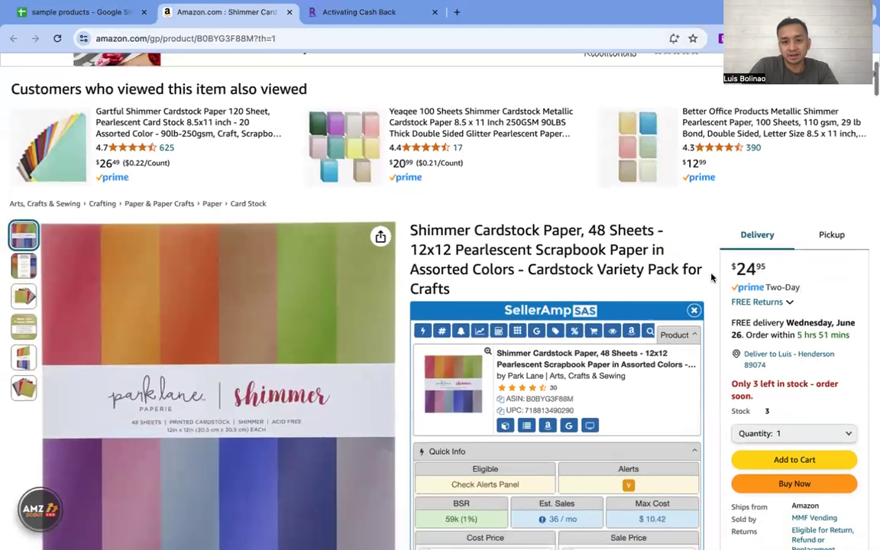
scroll(711, 277, down, 2)
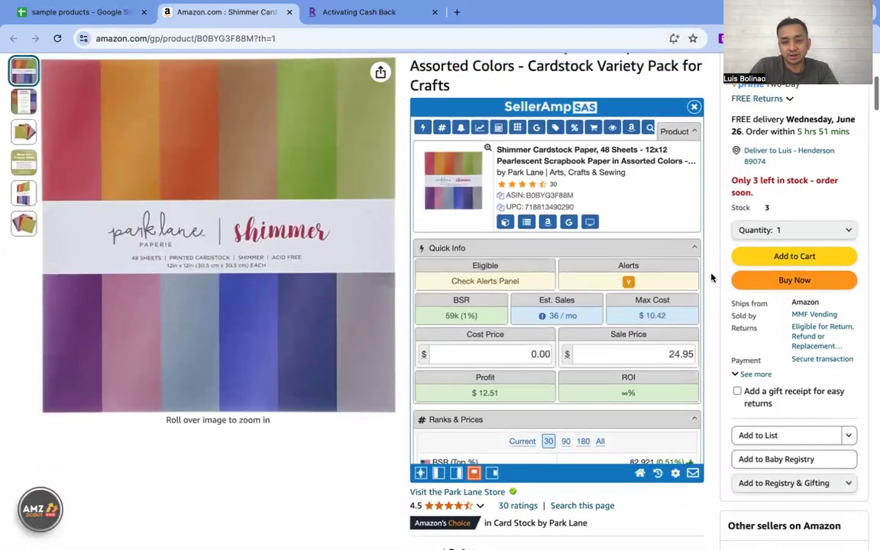
scroll(712, 275, up, 3)
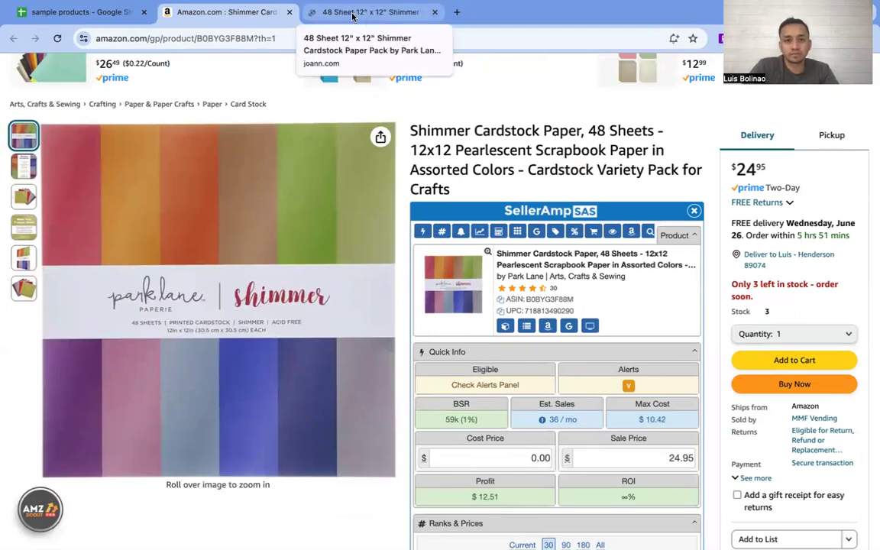
click(348, 13)
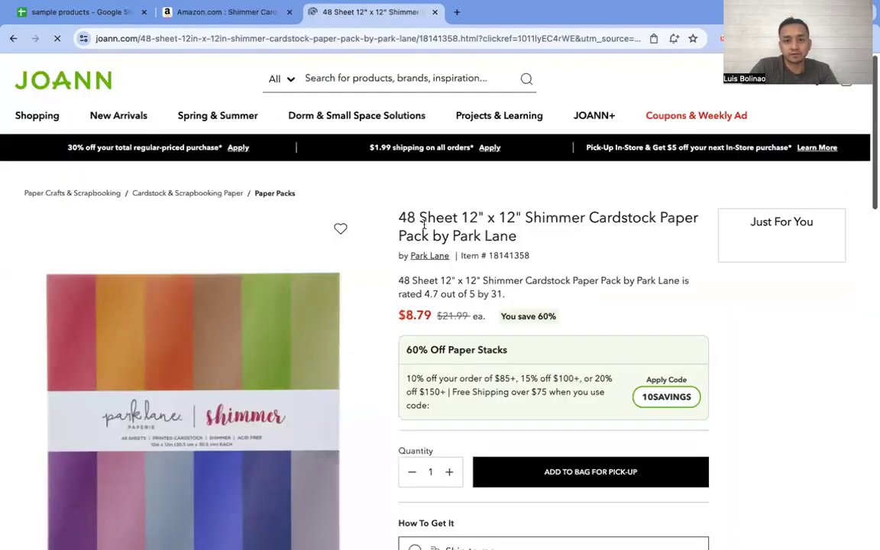
click(246, 23)
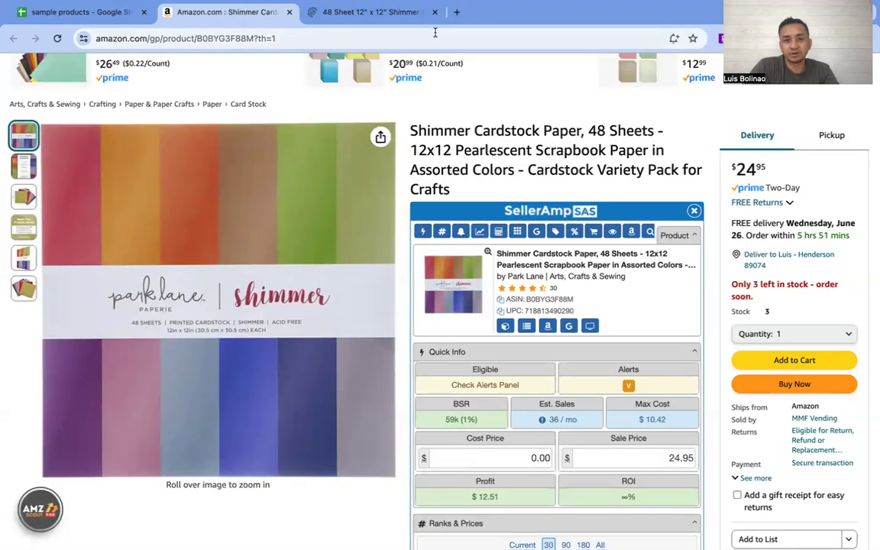
click(373, 13)
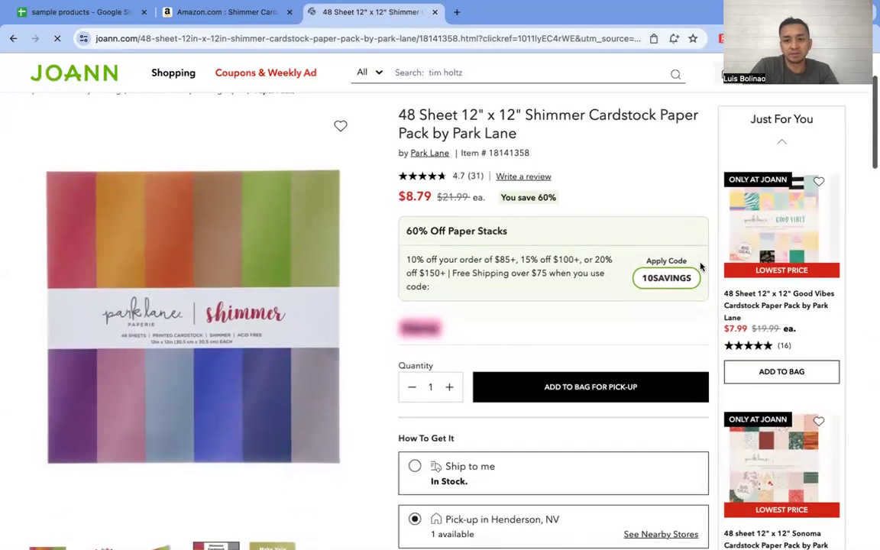
scroll(703, 267, down, 2)
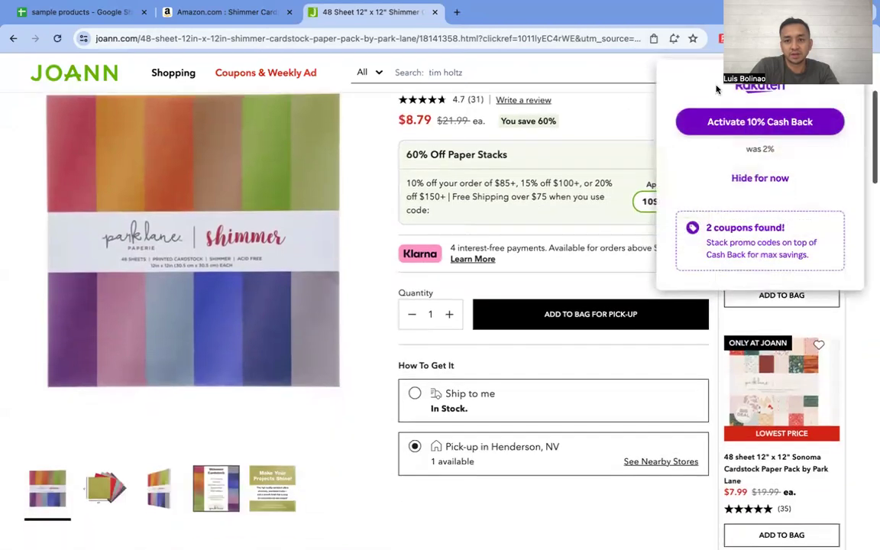
click(707, 187)
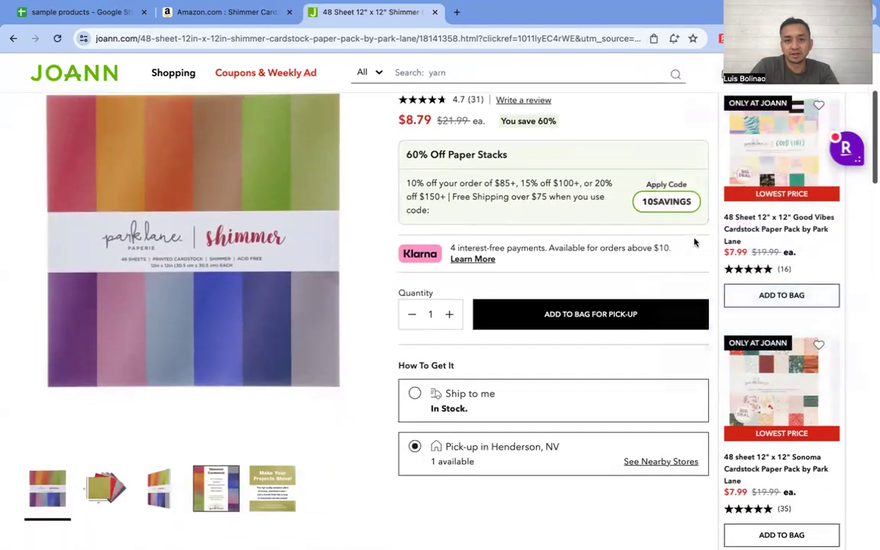
scroll(574, 187, up, 2)
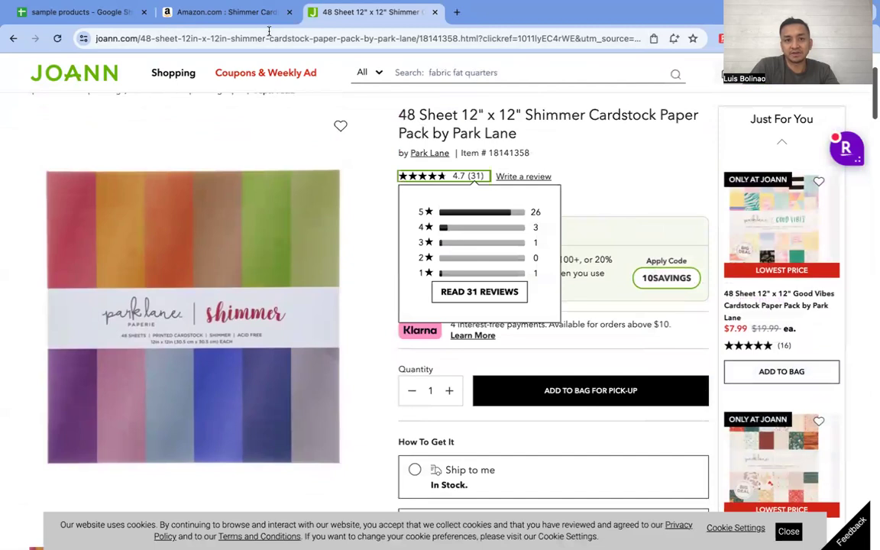
Set the SellerAmp cost price to 8.79 on the Amazon listing for the 48-sheet shimmer cardstock
click(217, 13)
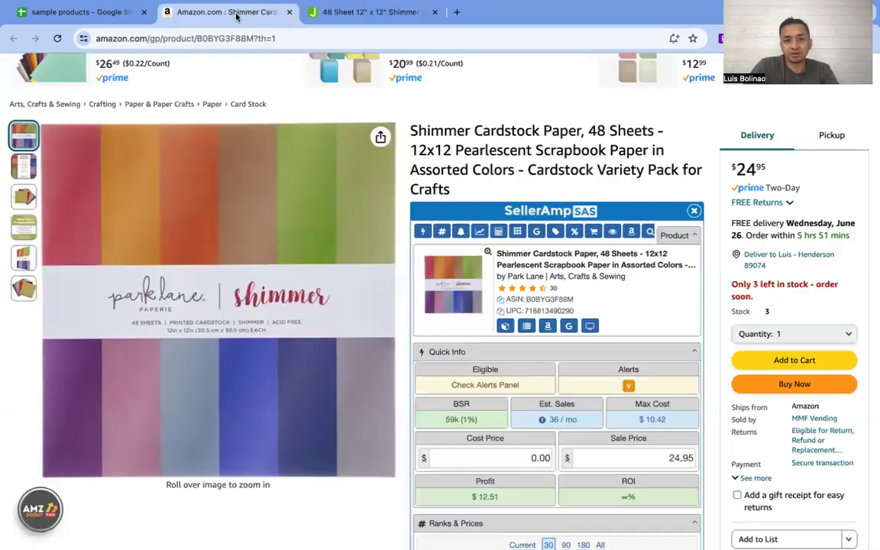
double_click(539, 457)
text(8.79)
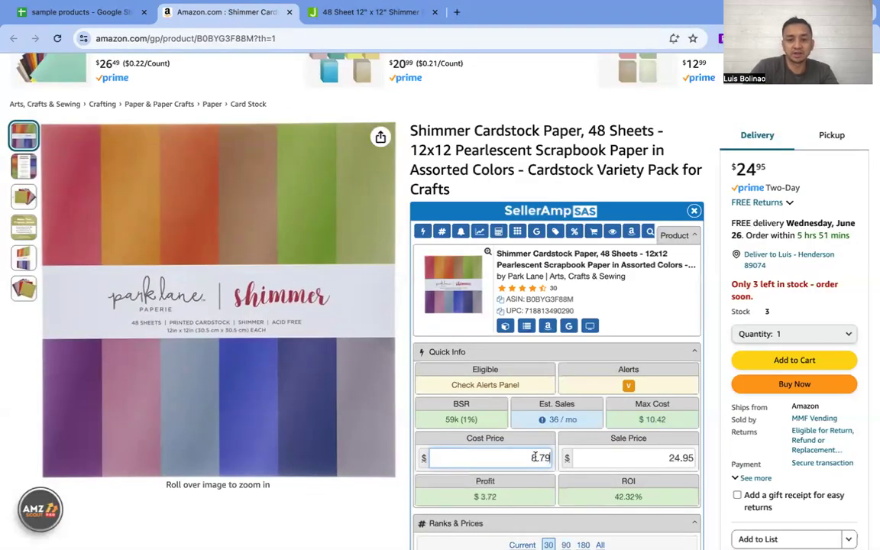
Look through the cardstock's SellerAmp alerts and price charts and apply a 10% discount to its cost
scroll(706, 326, down, 3)
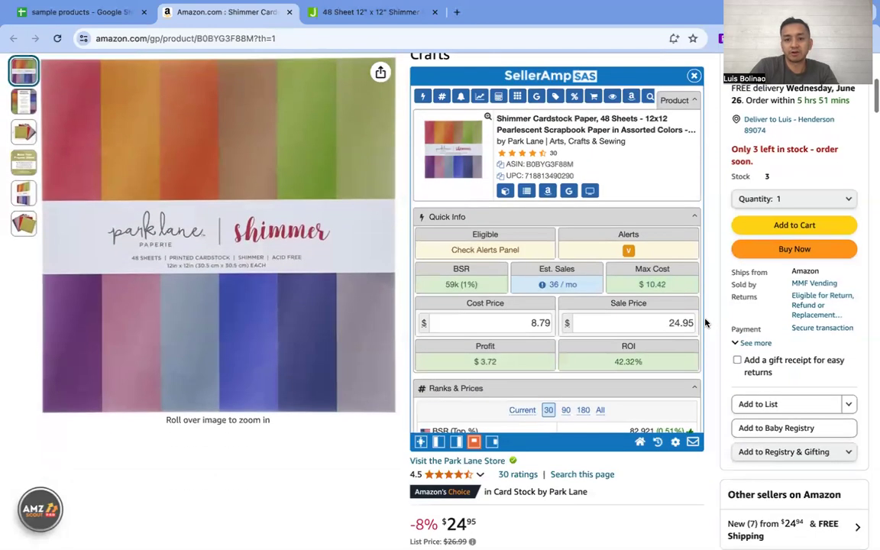
scroll(523, 300, down, 15)
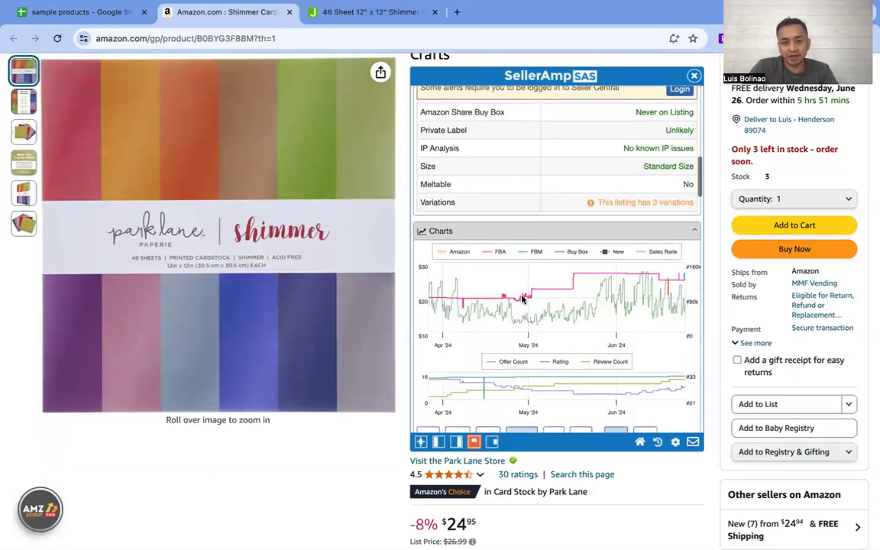
scroll(523, 300, down, 15)
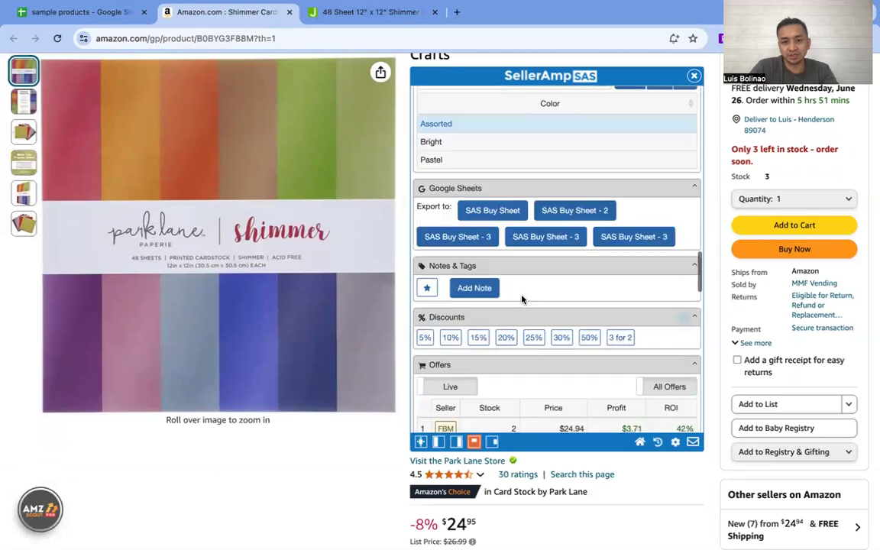
click(450, 268)
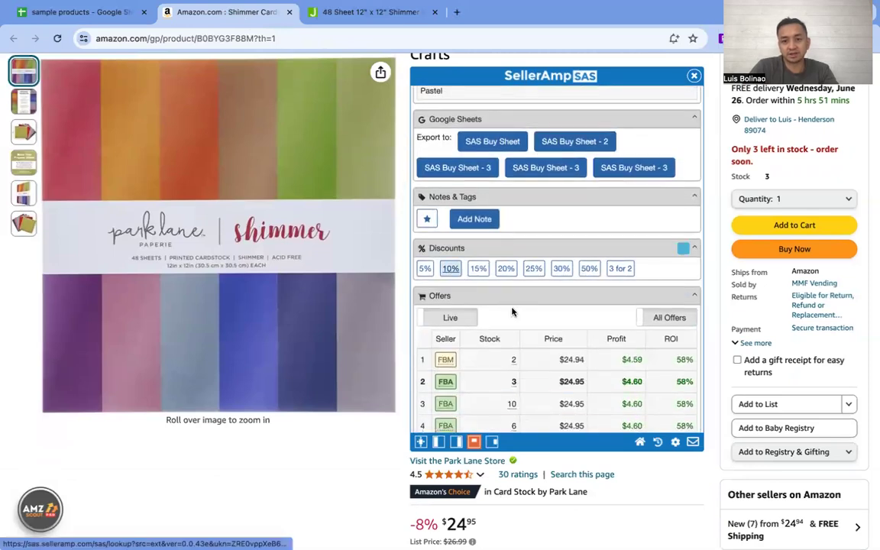
Review the cardstock's seller offers, price history, profit and ROI in SellerAmp with the discount applied
scroll(515, 310, down, 1)
scroll(511, 312, down, 2)
scroll(512, 311, up, 15)
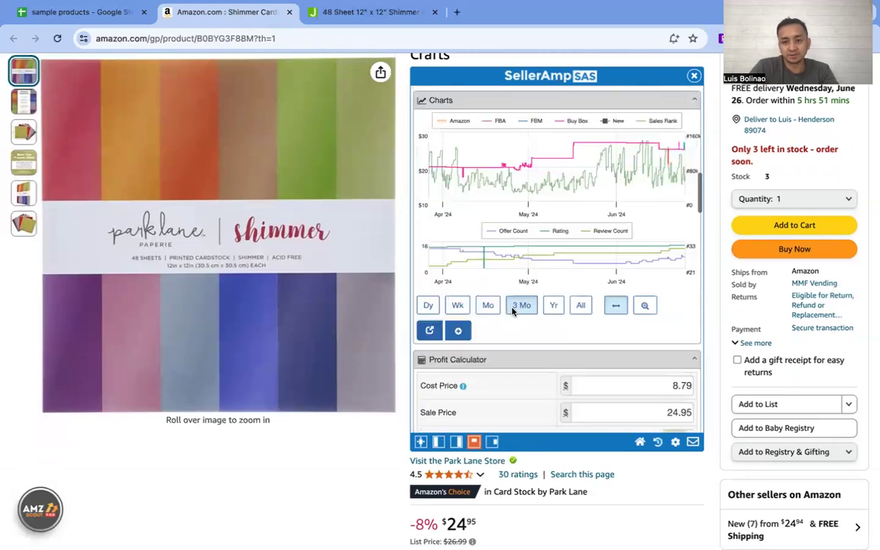
scroll(512, 310, up, 3)
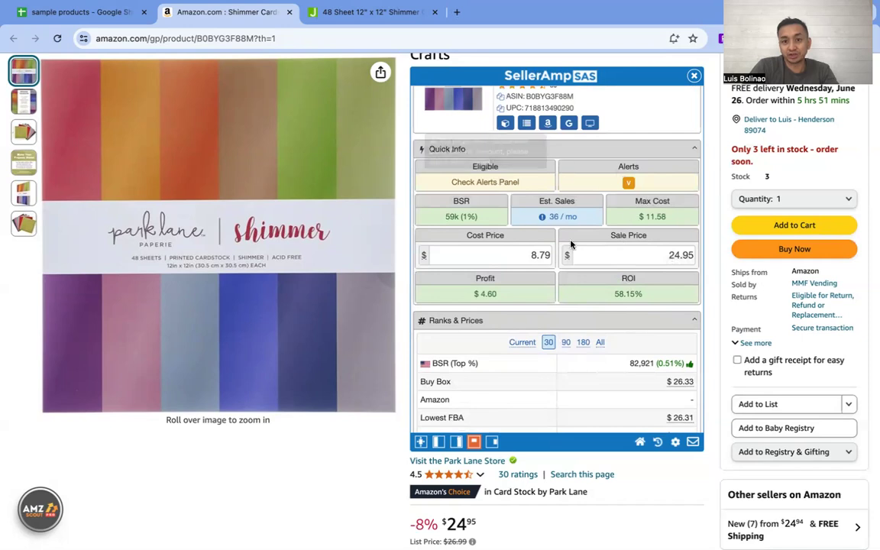
Check the cardstock's estimated sales and variations in SellerAmp and display the review percentages by color
mouse_move(543, 218)
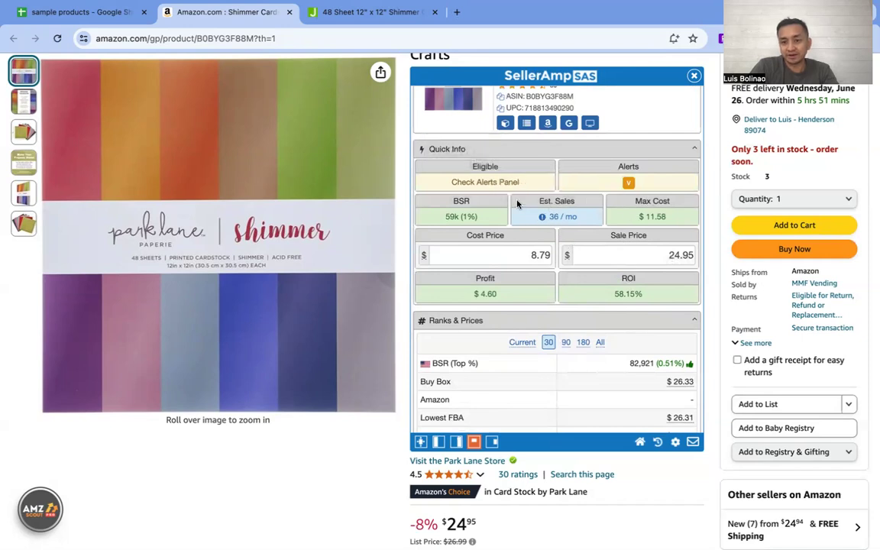
scroll(544, 222, down, 10)
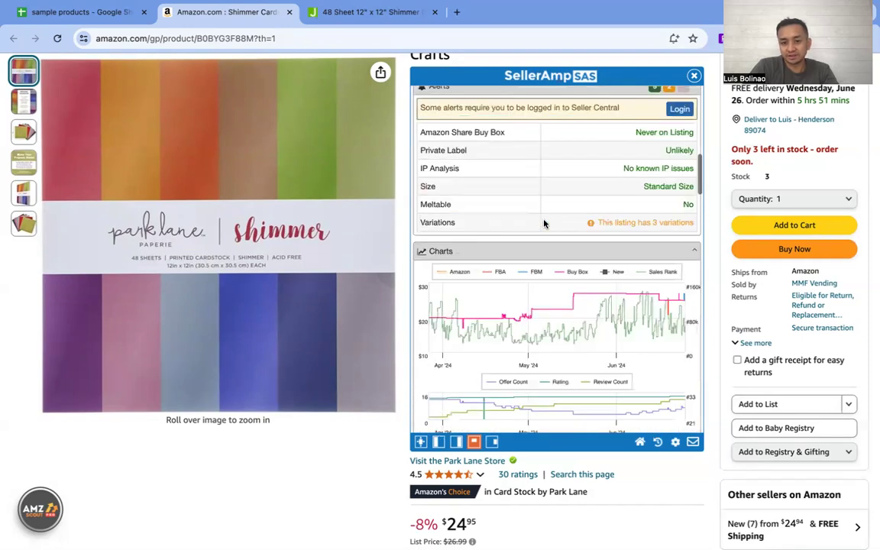
scroll(544, 223, down, 10)
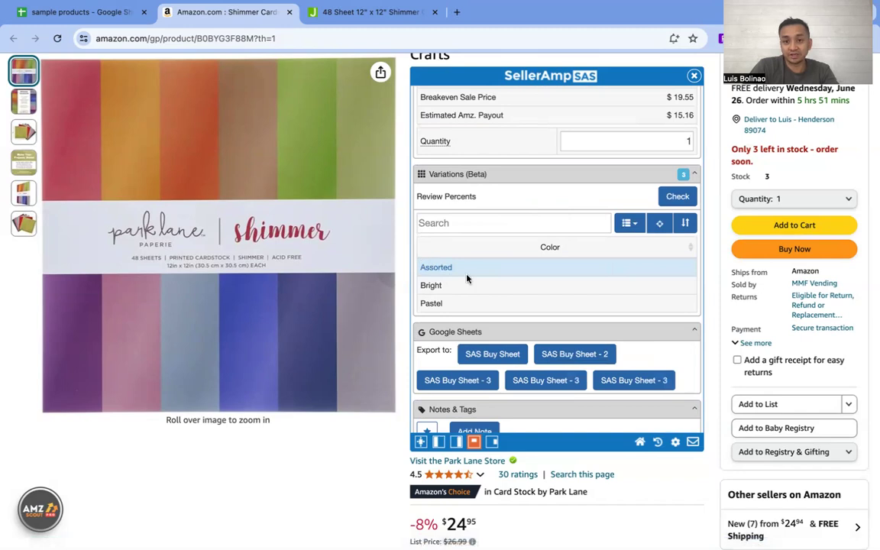
click(674, 197)
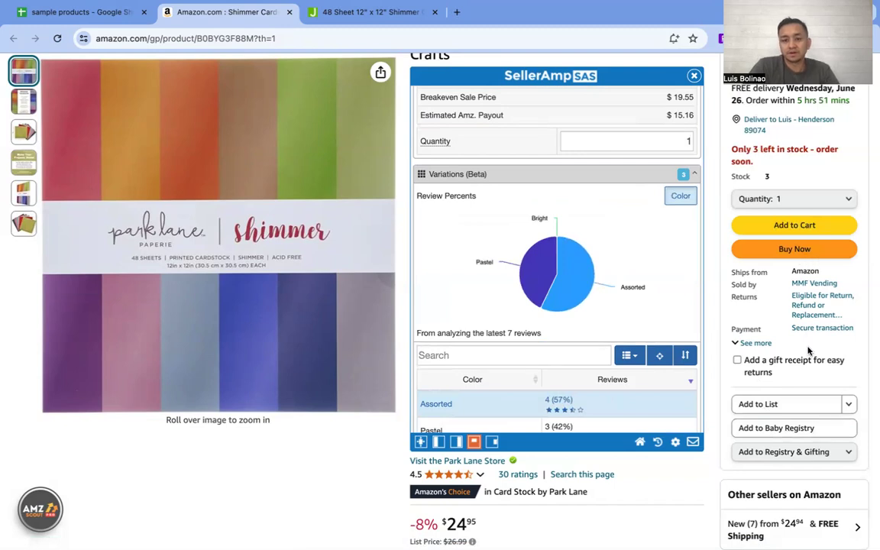
Review the cardstock's color variation reviews, quick profitability info and competing seller offers with their stock in SellerAmp
scroll(570, 275, down, 3)
scroll(569, 233, down, 1)
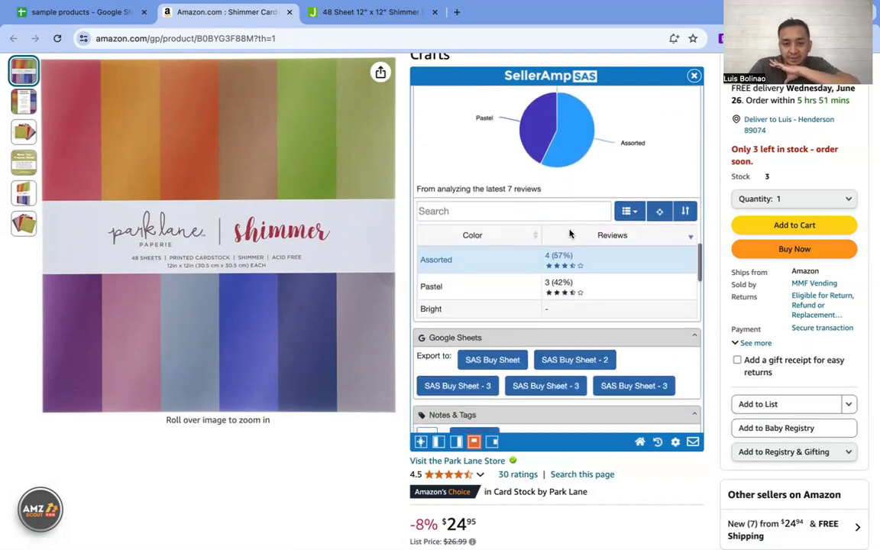
scroll(550, 244, up, 15)
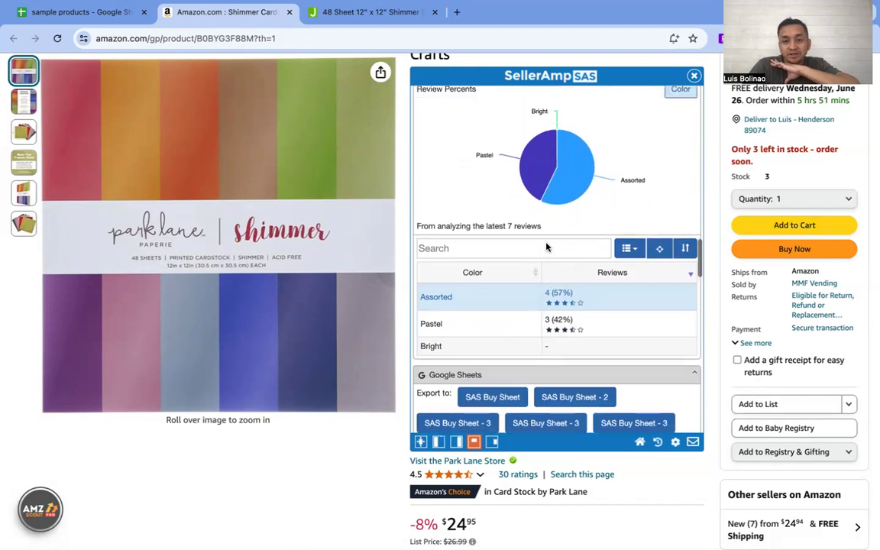
scroll(546, 246, up, 2)
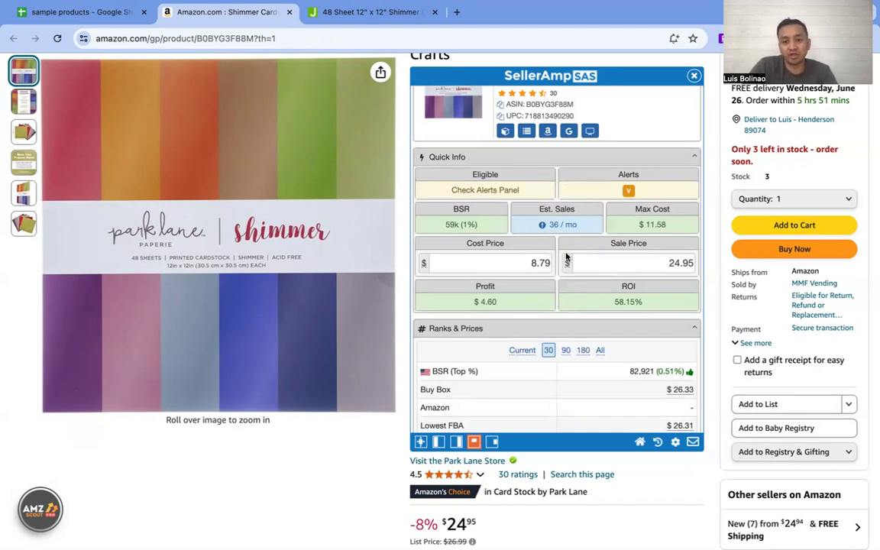
scroll(523, 304, down, 10)
scroll(524, 304, down, 12)
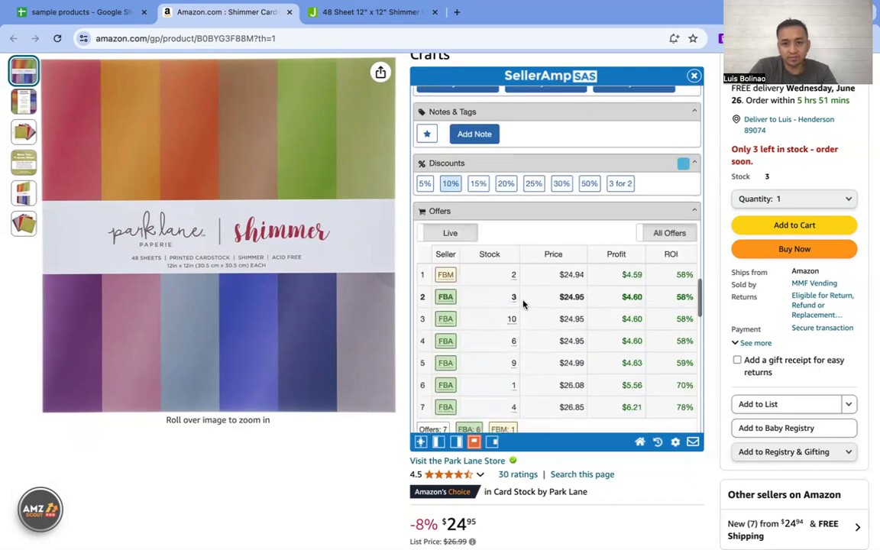
scroll(523, 304, down, 1)
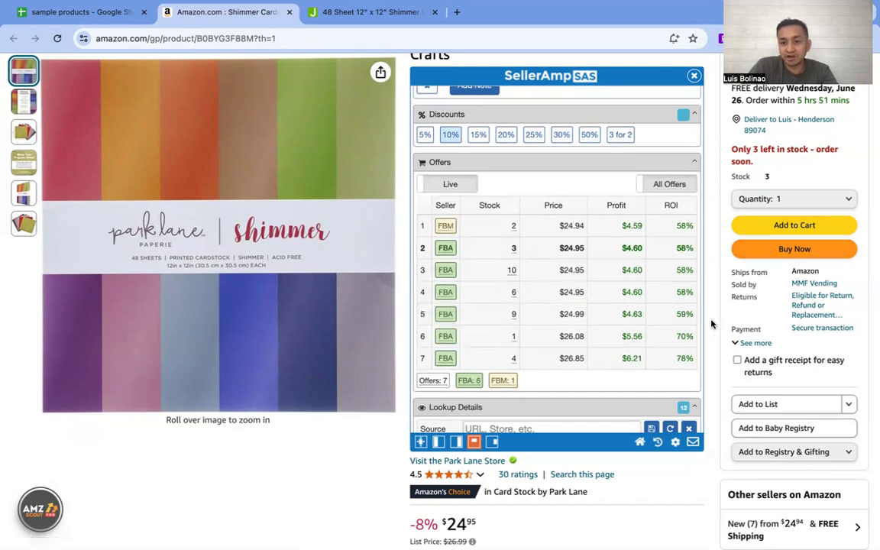
scroll(712, 324, down, 2)
scroll(712, 324, up, 1)
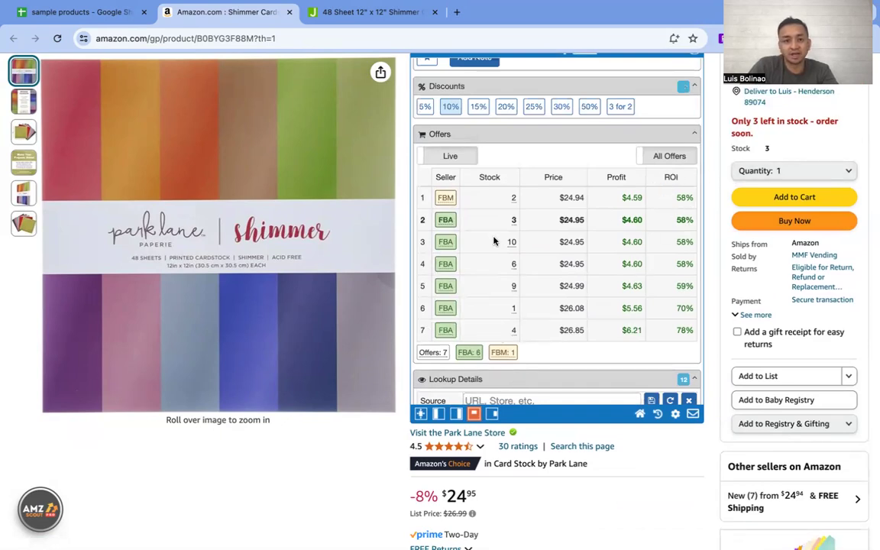
Examine the cardstock's three-month Keepa price, sales rank and offer count history, and compare it with the SellerAmp offers
scroll(401, 322, down, 3)
scroll(400, 323, down, 8)
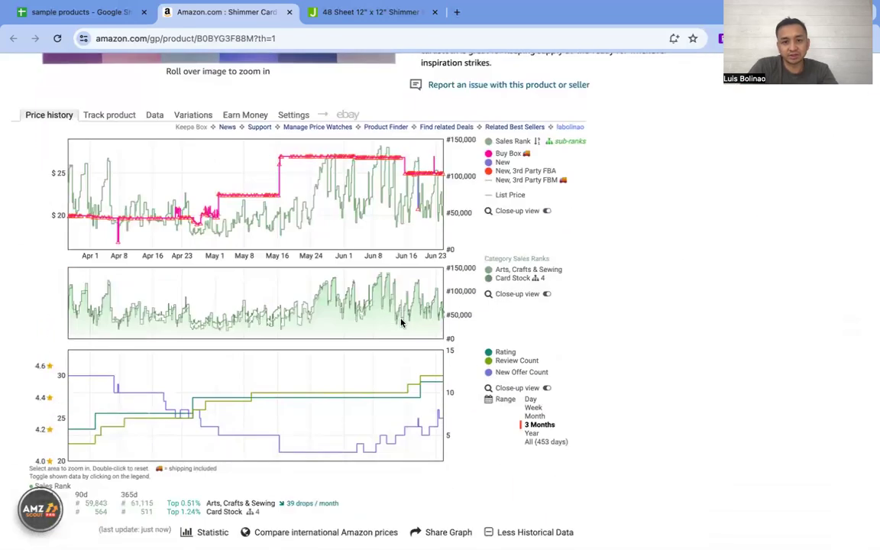
scroll(400, 321, up, 1)
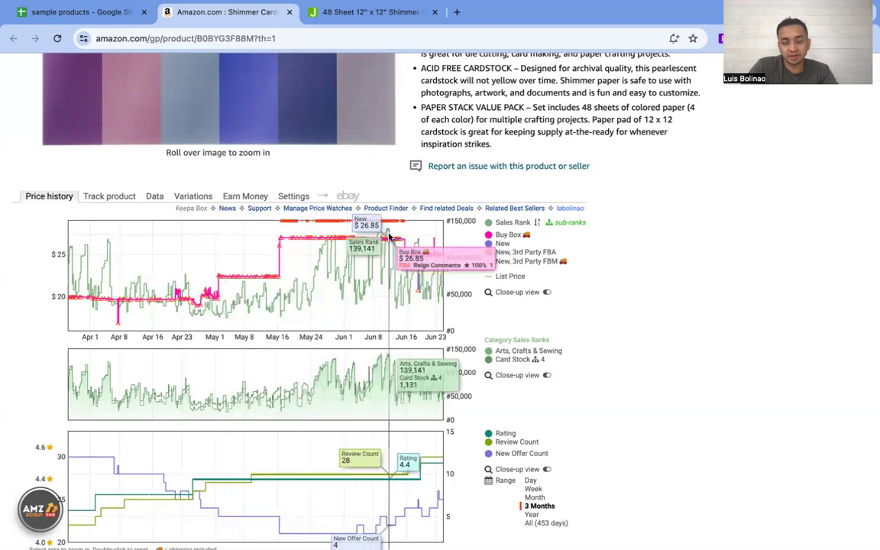
scroll(608, 252, up, 4)
scroll(608, 254, up, 6)
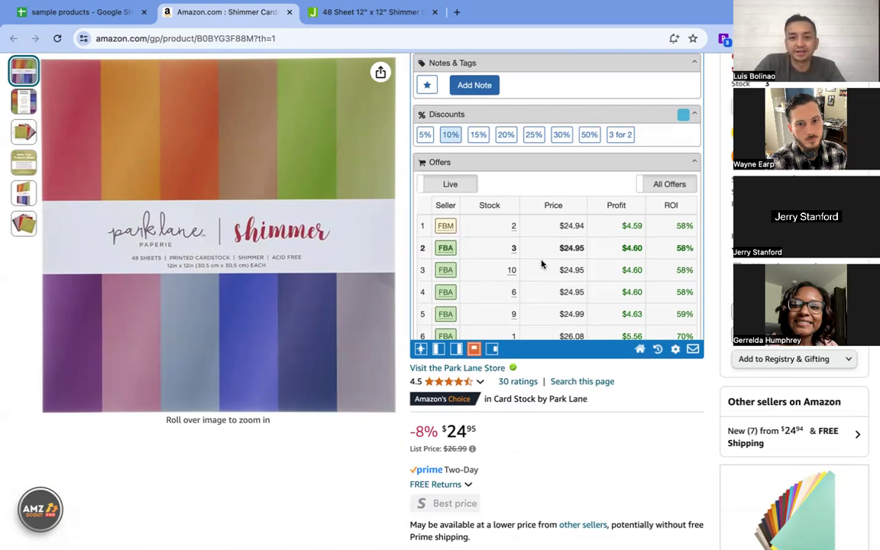
scroll(704, 274, up, 1)
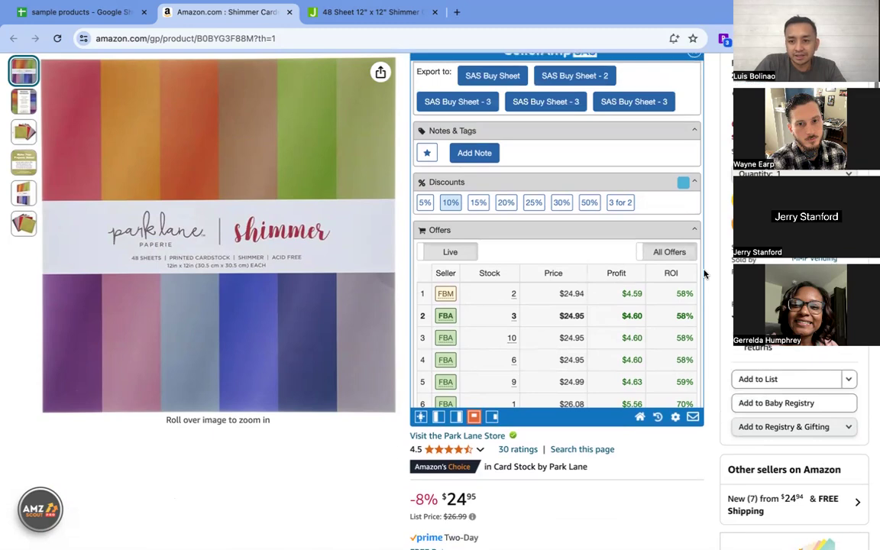
scroll(511, 246, down, 1)
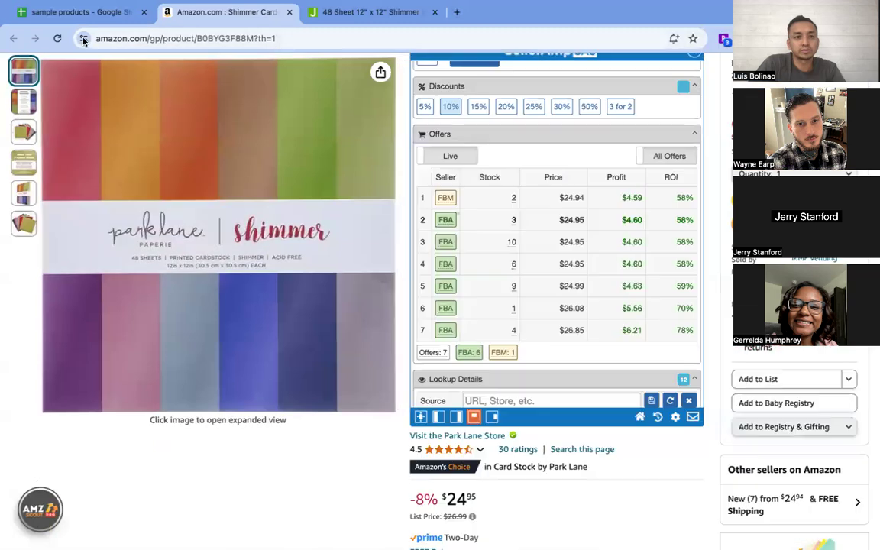
Open the Snipes supplier page and the Amazon listing for the Nike Sport product from row 5 of the sample products sheet
click(85, 15)
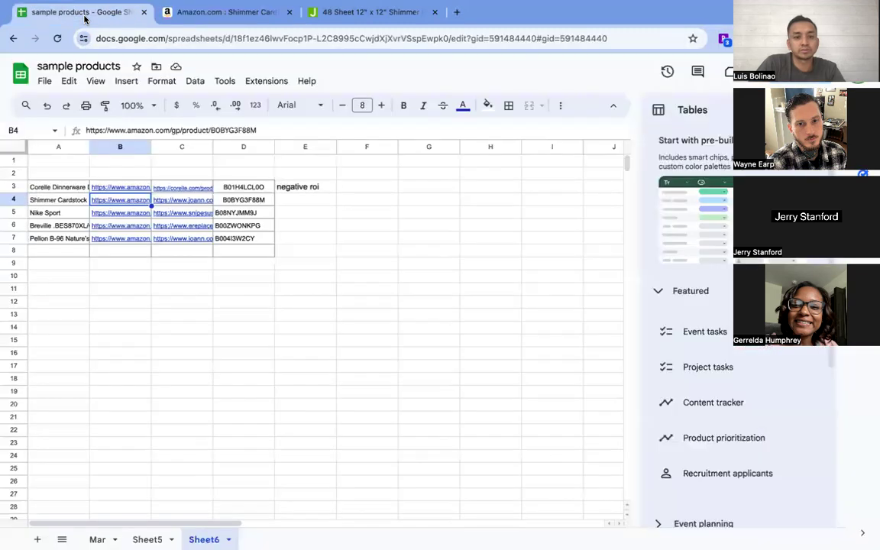
click(182, 214)
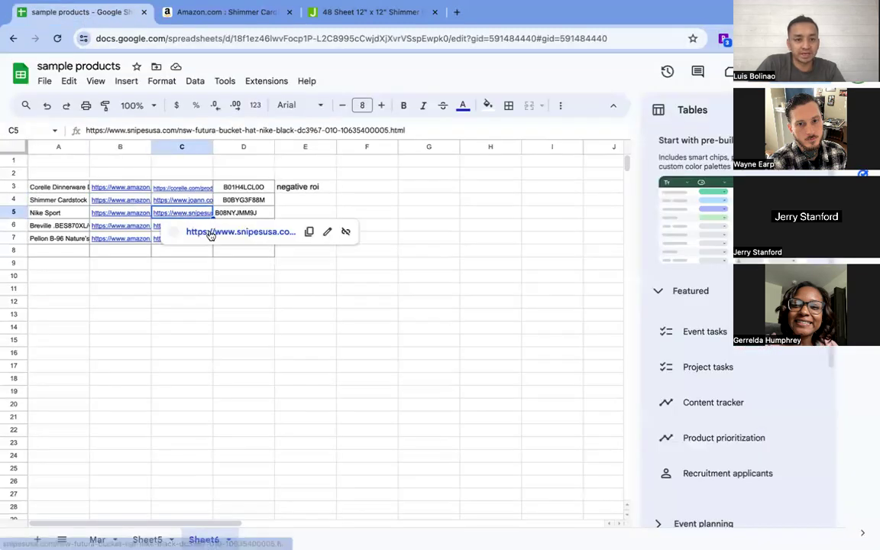
click(214, 231)
click(98, 17)
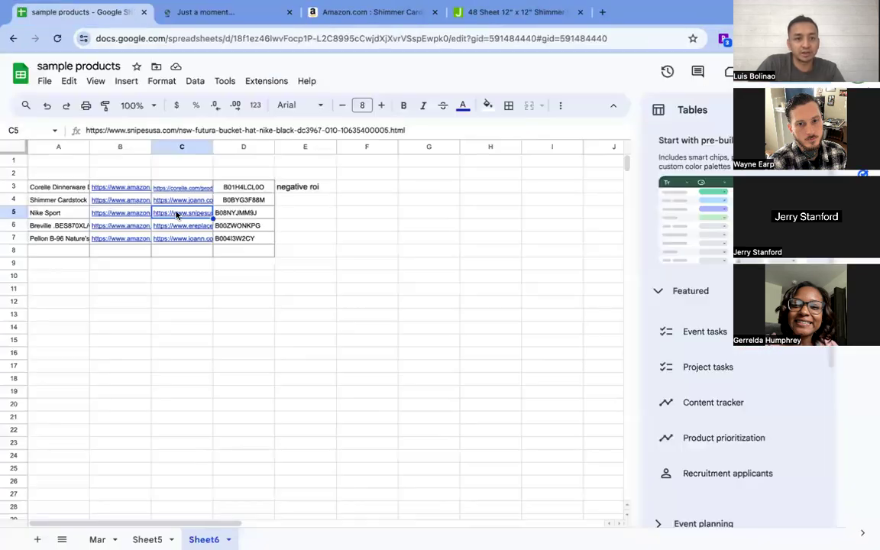
click(125, 211)
click(145, 232)
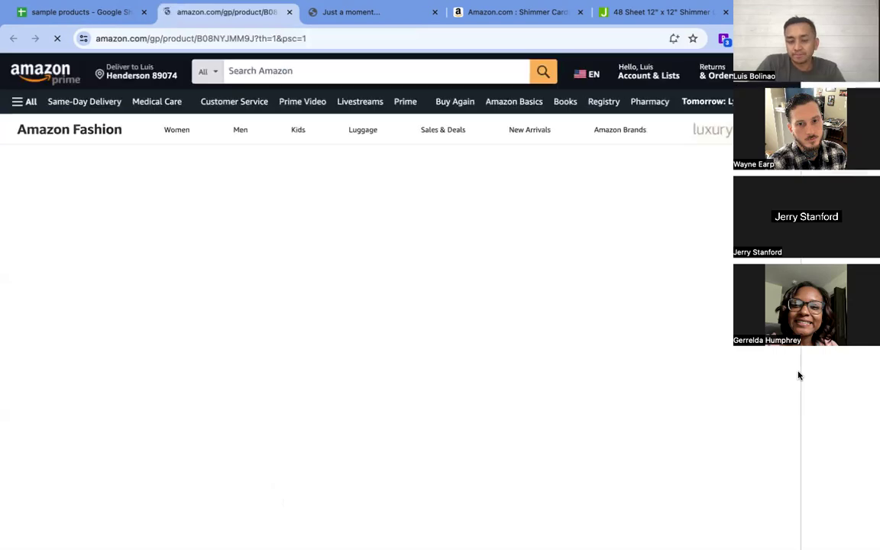
Return to the cardstock's Amazon listing and recheck its Keepa price history, sales rank drops and offer count
click(530, 14)
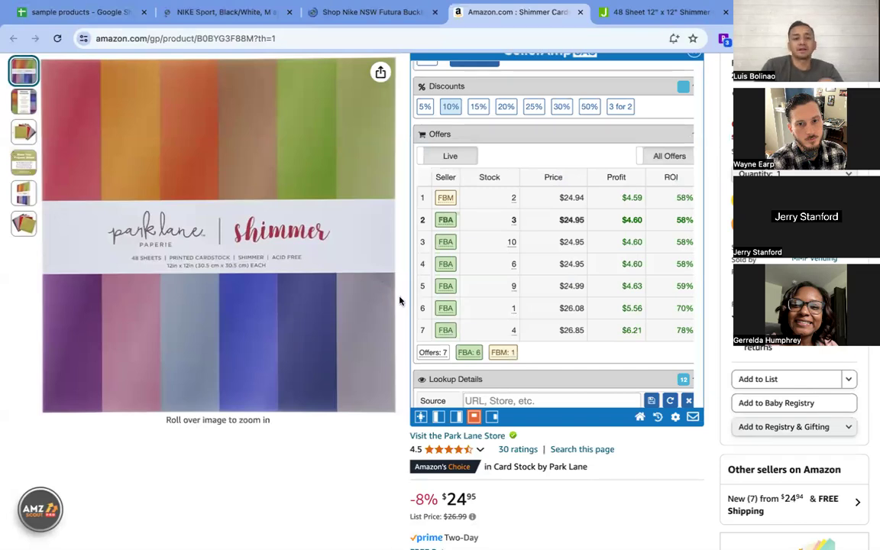
scroll(399, 300, down, 10)
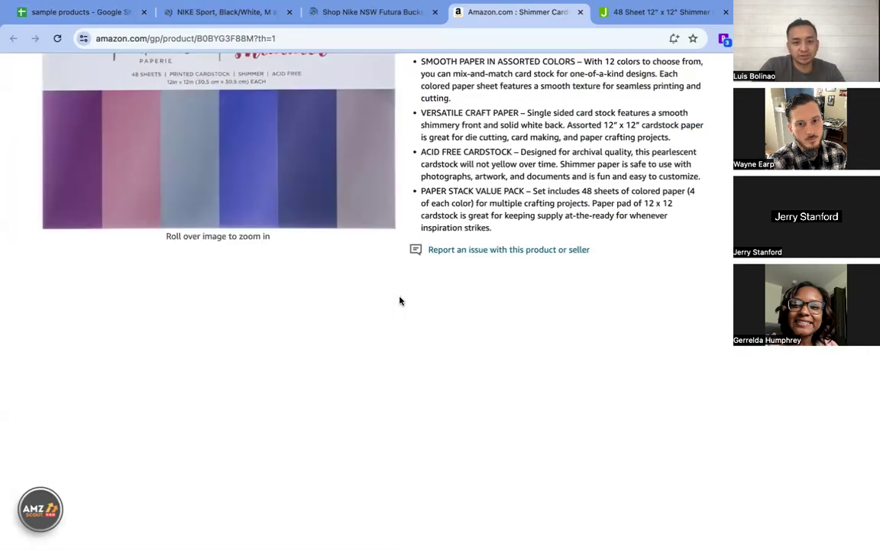
scroll(400, 300, down, 5)
scroll(400, 300, down, 3)
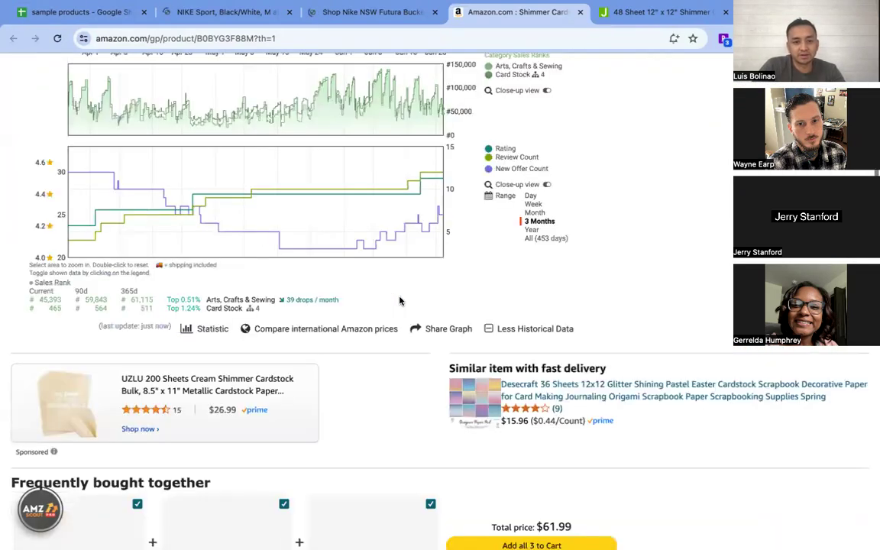
scroll(399, 301, up, 4)
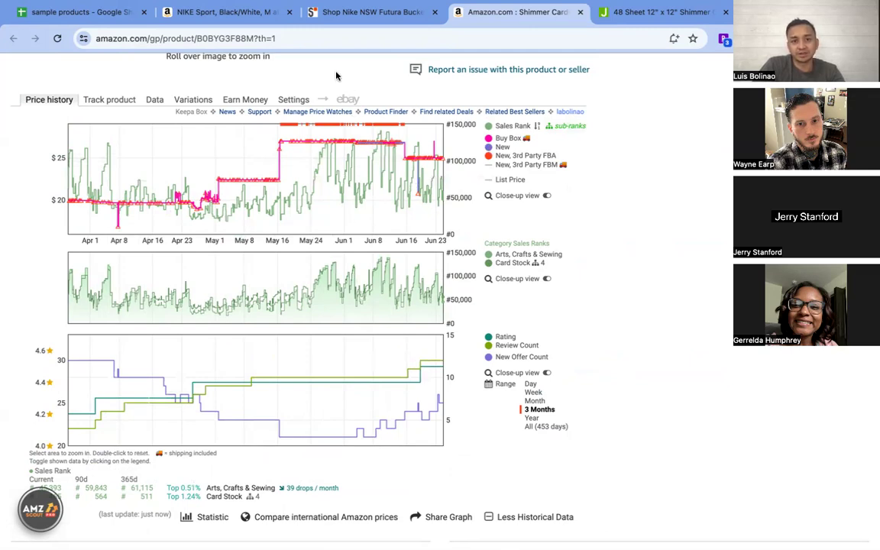
scroll(634, 191, up, 5)
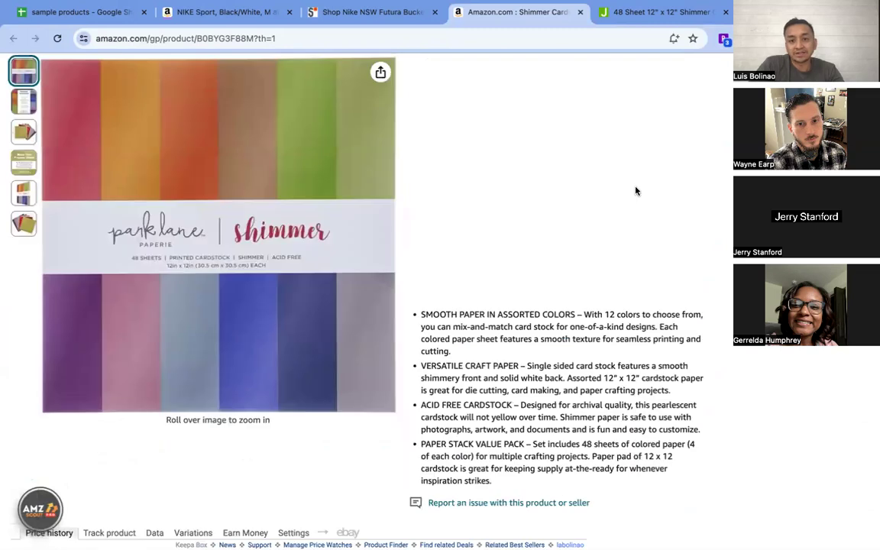
scroll(676, 201, up, 4)
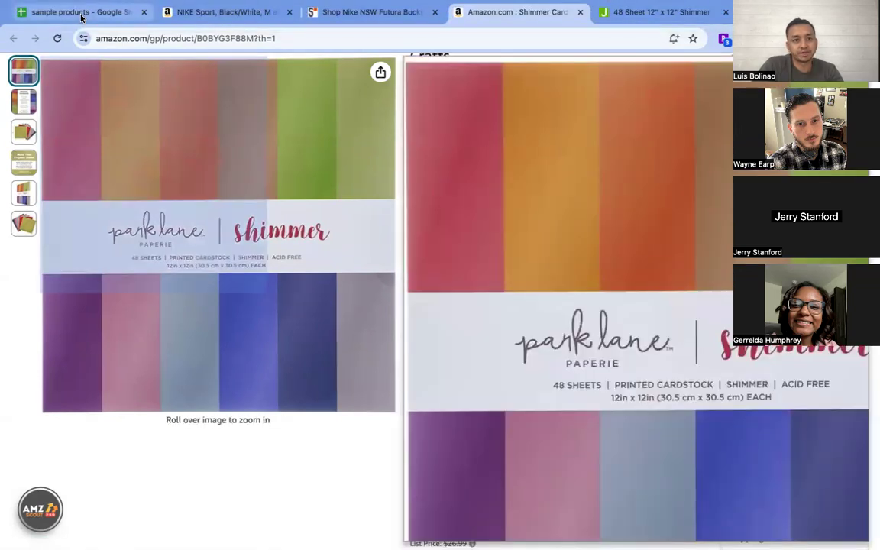
Note "test buy of 5. product might sell slow but roi is really high" in E4 of the sample products sheet and widen column E to fit
click(79, 12)
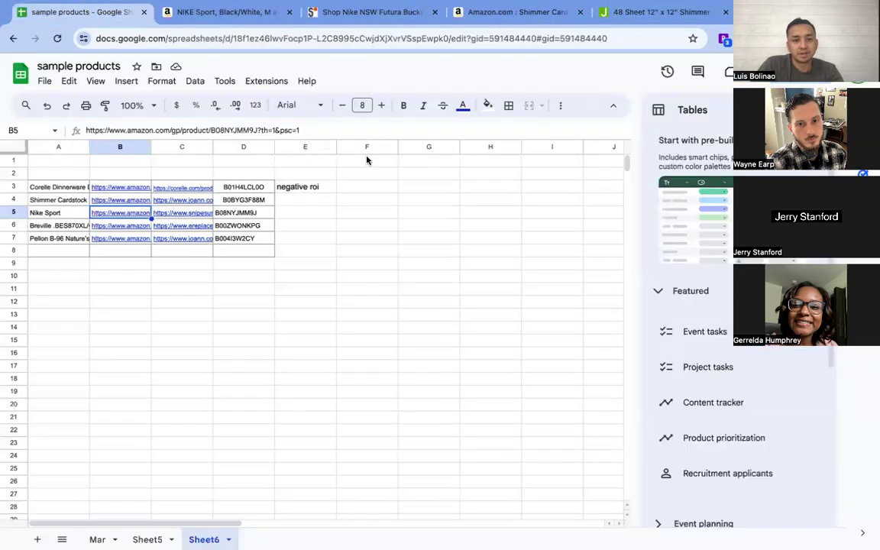
click(306, 200)
drag(338, 145, 404, 148)
double_click(302, 196)
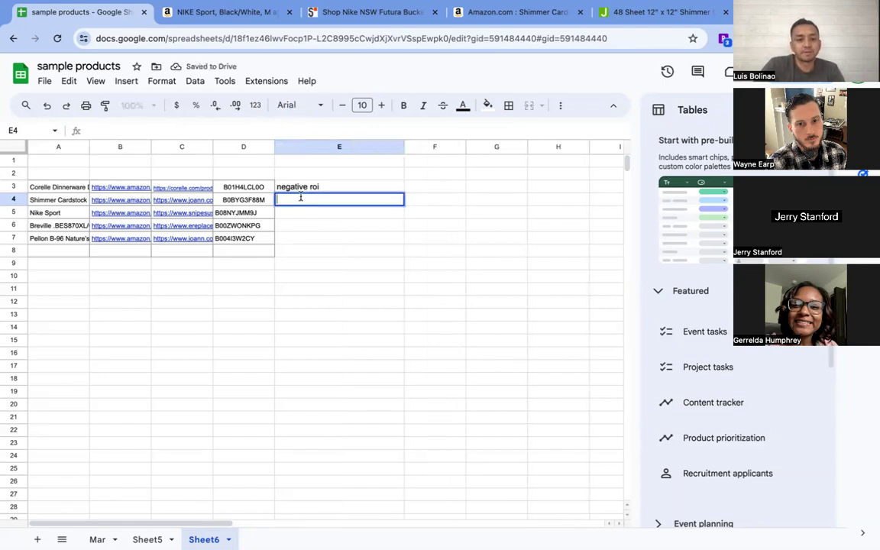
text(test buy o)
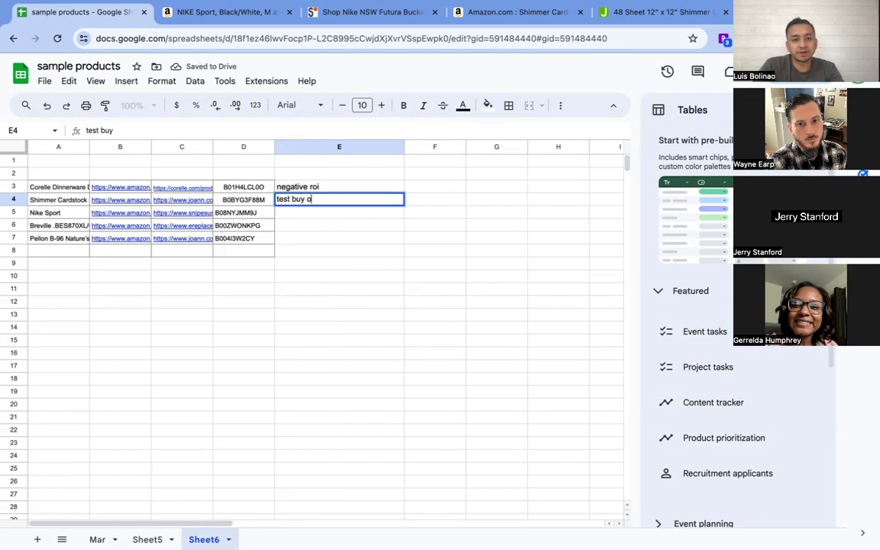
text(f 5. )
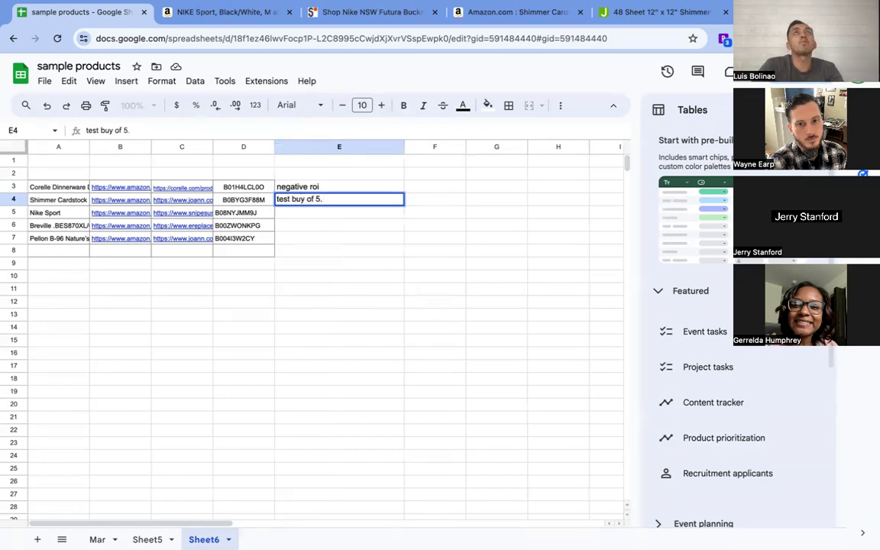
text(prodyu)
key(BackSpace)
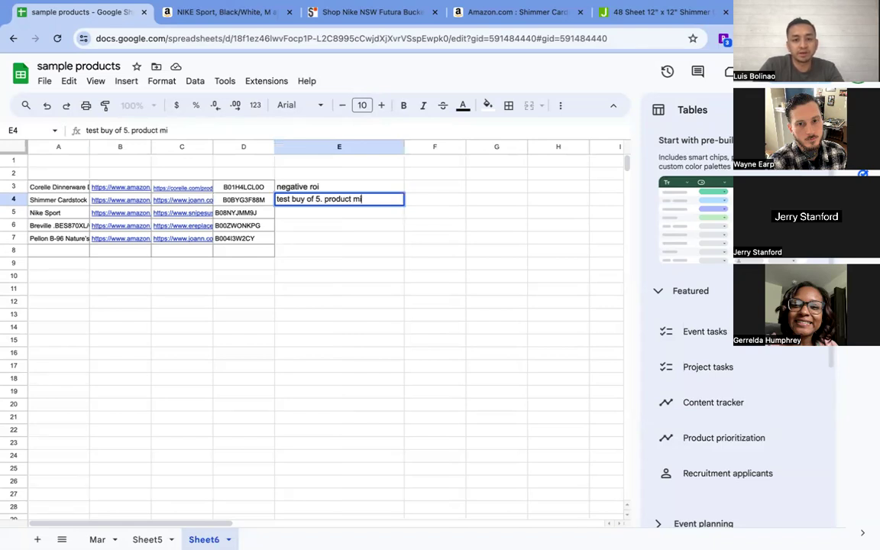
text(ll slow but)
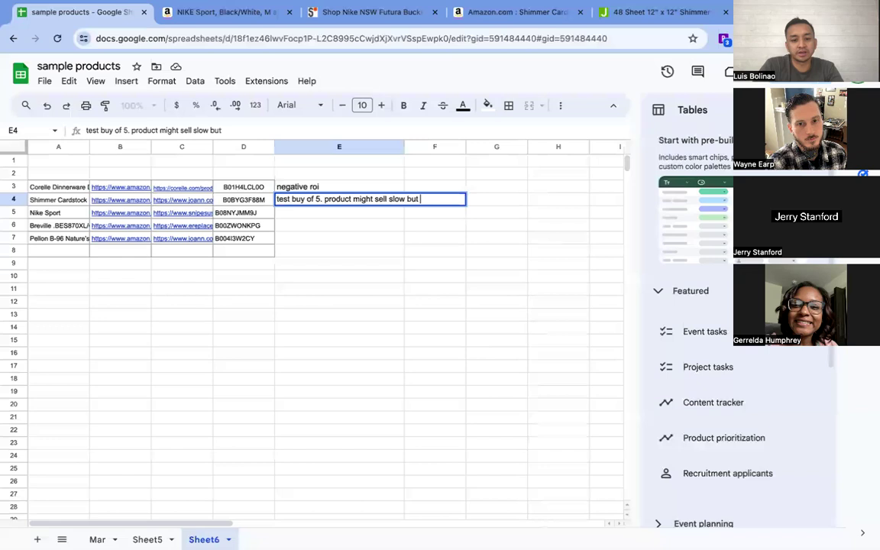
text(high)
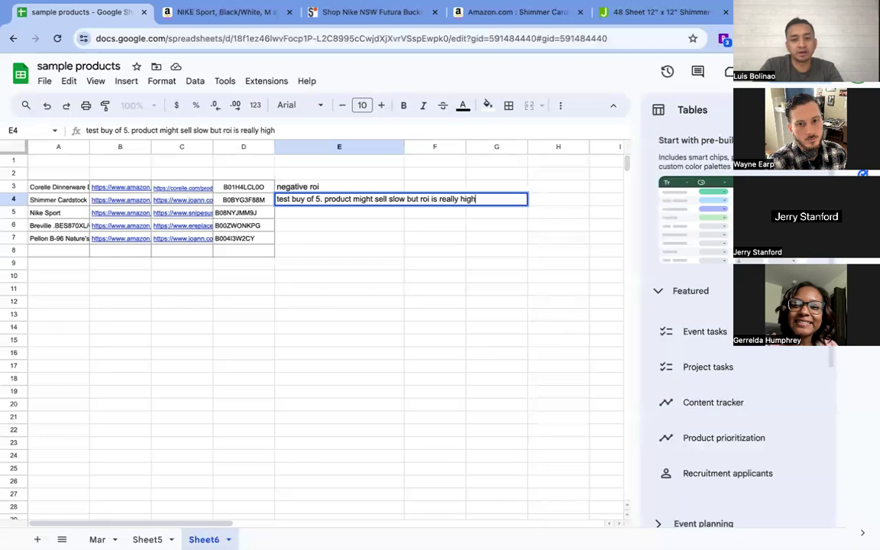
drag(404, 146, 491, 145)
click(381, 273)
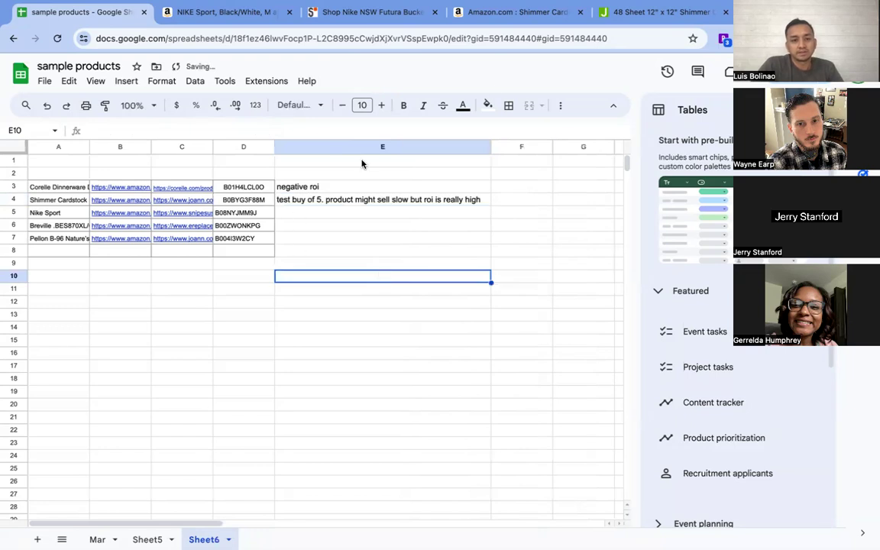
Check Joann's discount offer for the cardstock and apply a 25% discount to its cost in SellerAmp on the Amazon listing
click(628, 12)
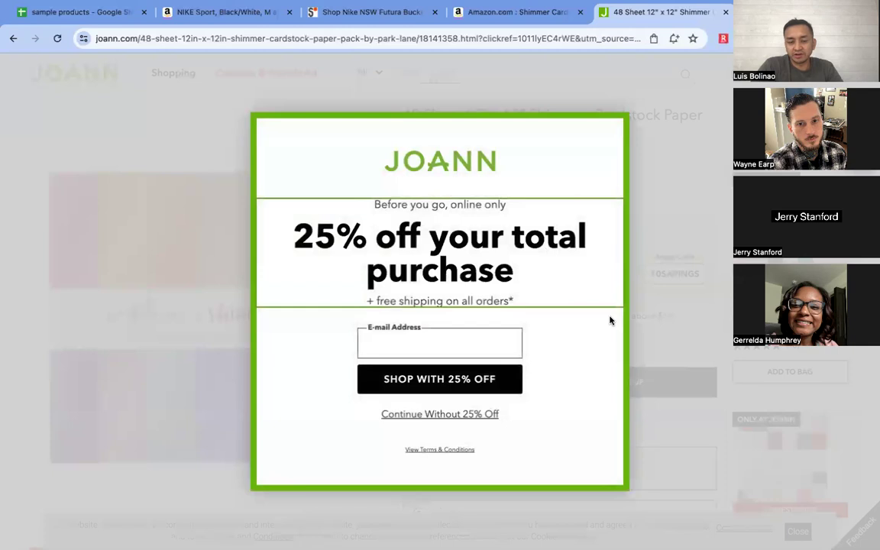
click(537, 14)
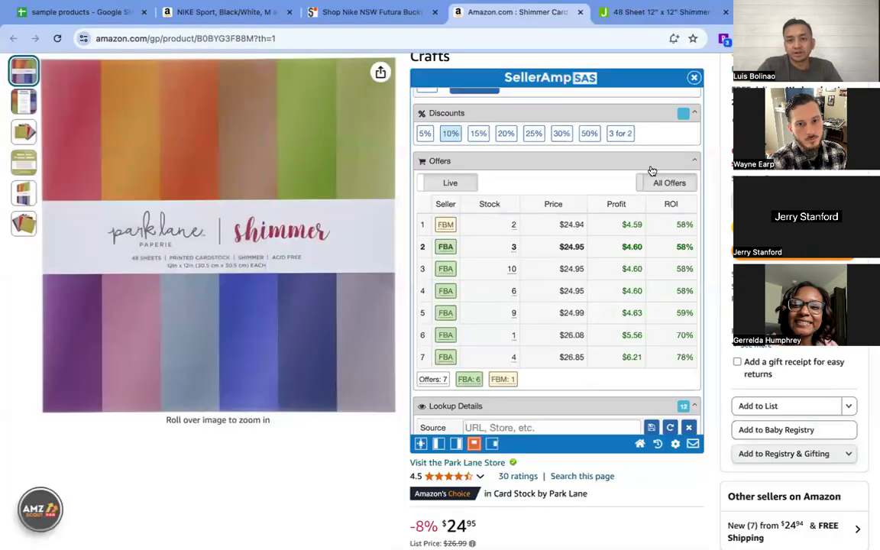
click(647, 13)
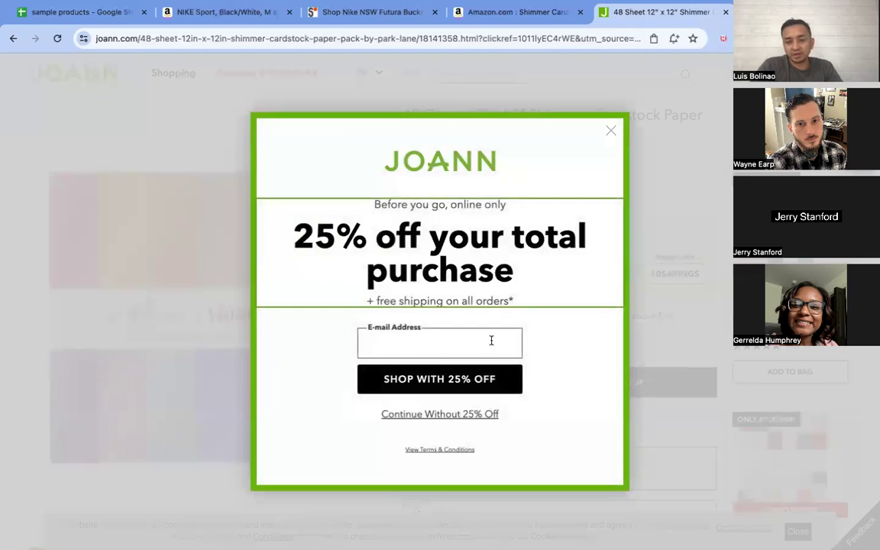
click(544, 14)
scroll(561, 247, up, 1)
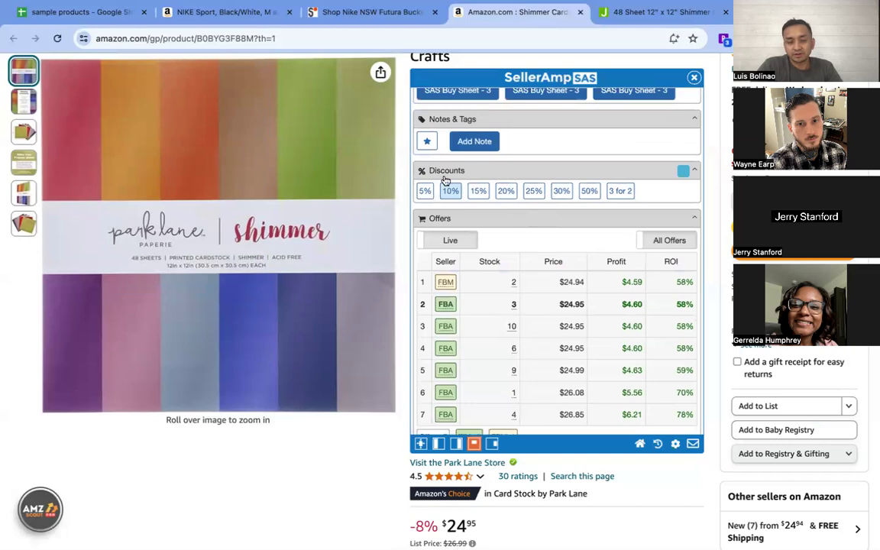
click(532, 191)
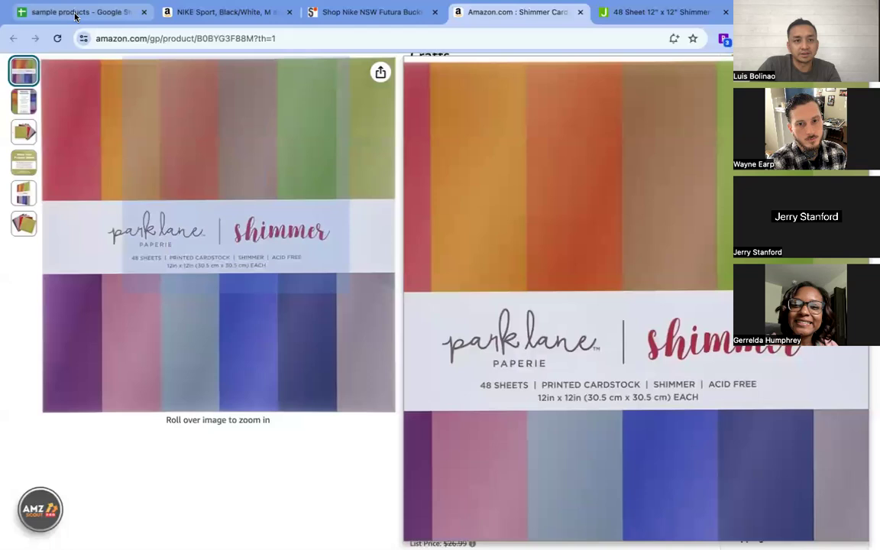
Append "(119% ROI with coupons)" to the cardstock note in E4 of the sample products sheet and widen column E to fit
click(79, 13)
double_click(486, 199)
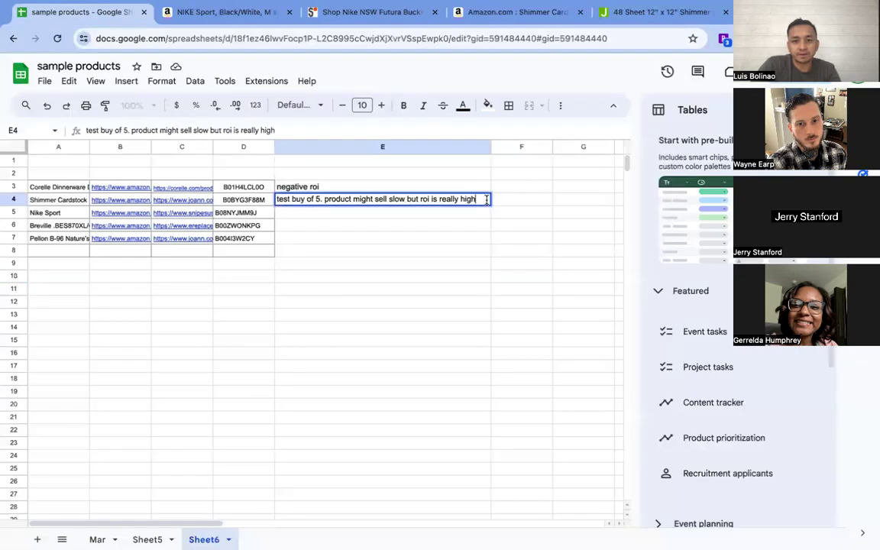
text(*119)
text(%)
key(BackSpace)
key(BackSpace)
key(BackSpace)
key(BackSpace)
key(BackSpace)
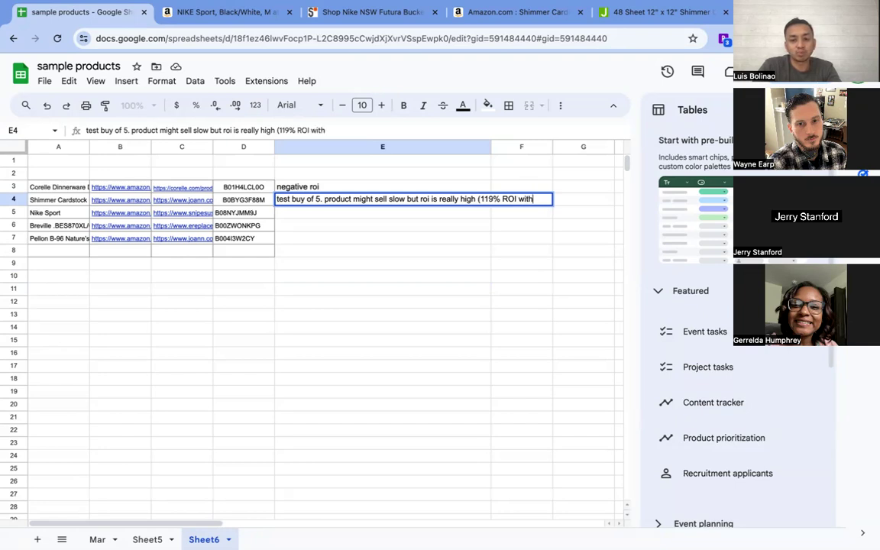
text(co)
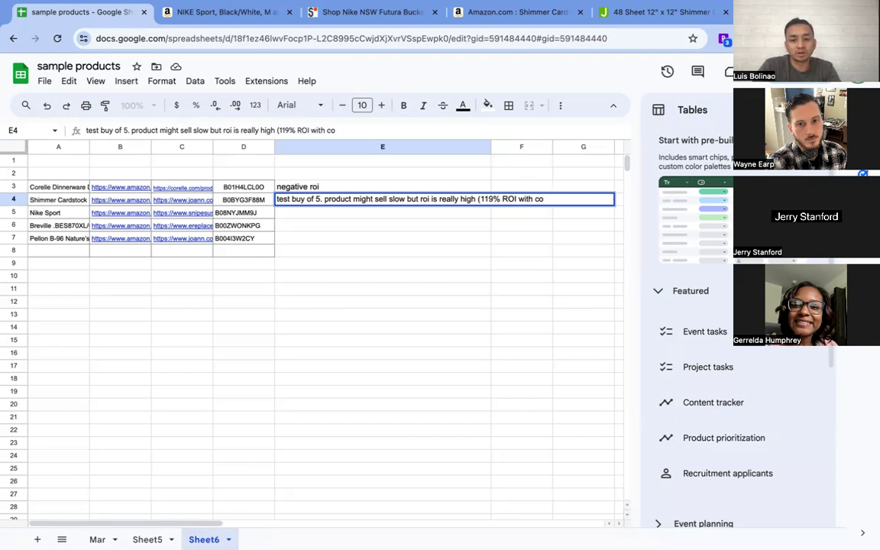
text(iupons)
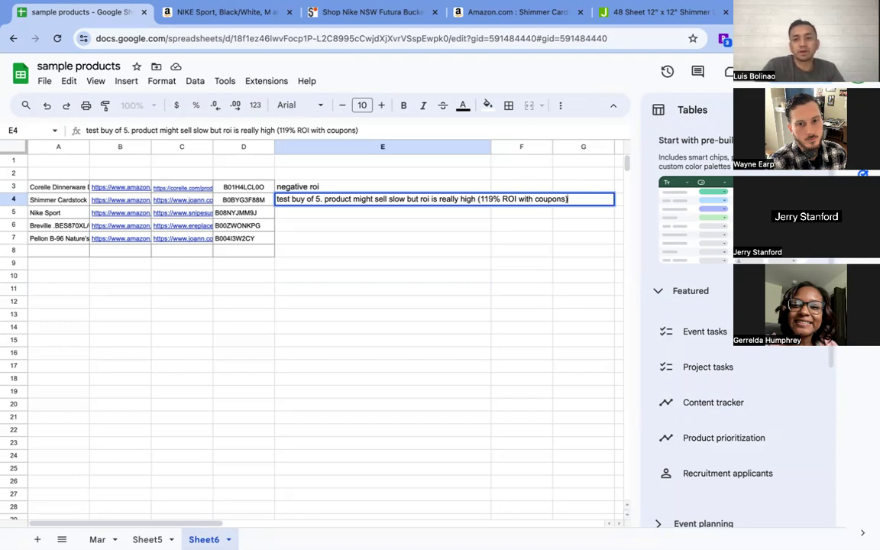
drag(491, 146, 577, 147)
Close the cardstock's Amazon and Joann pages and review the NSW Futura Bucket Hat's supplier page on Snipes
click(182, 213)
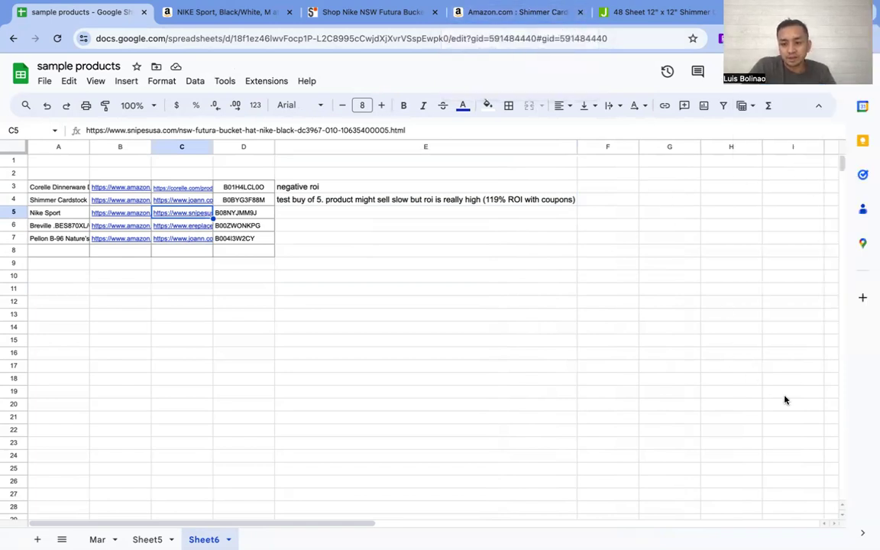
click(519, 13)
click(385, 14)
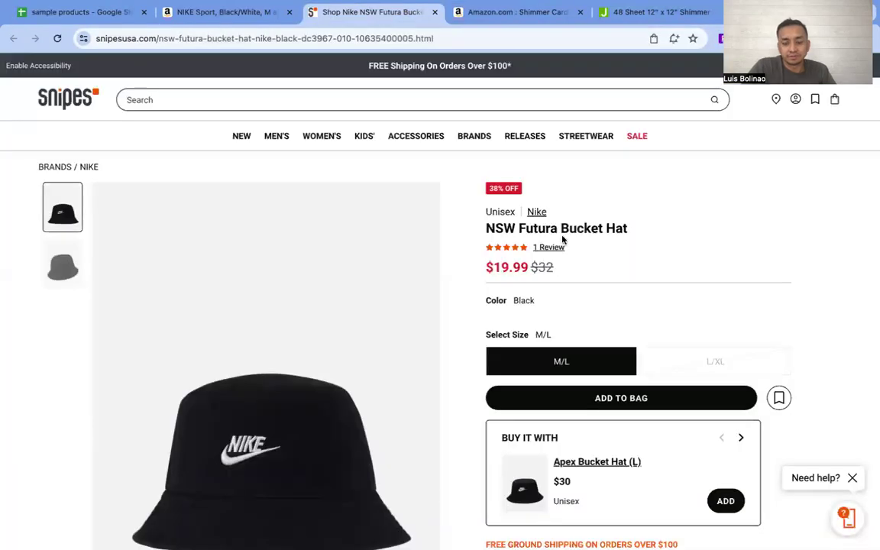
click(580, 12)
click(579, 12)
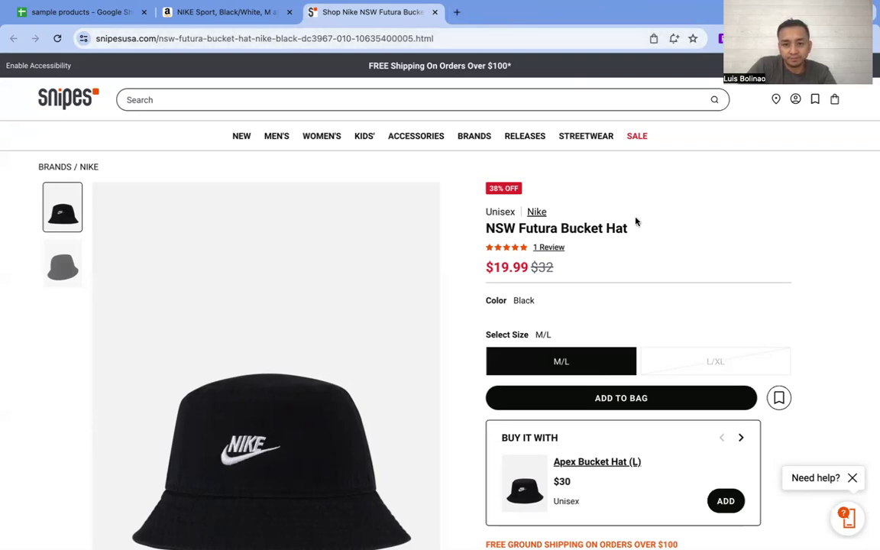
scroll(704, 234, down, 2)
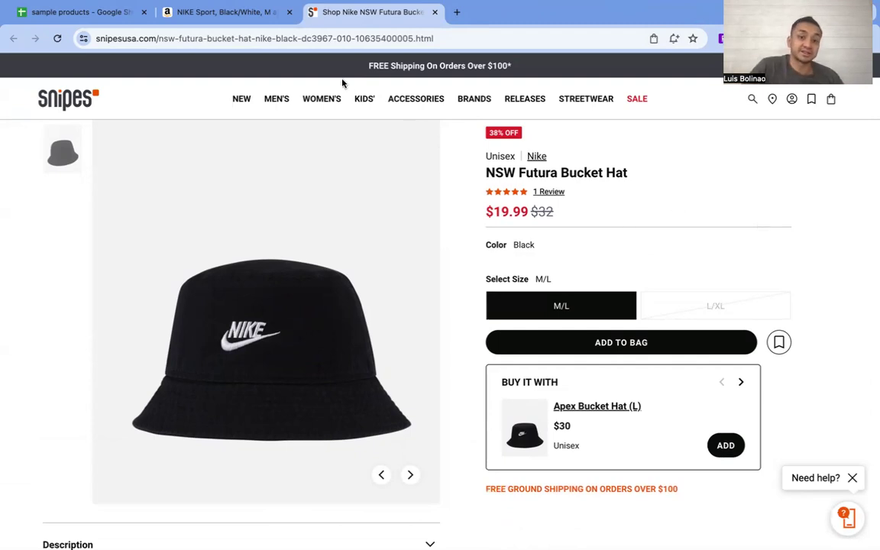
Compare the Nike Sport hat's Amazon listing with the Snipes page and set its SellerAmp cost price to $19.99
click(226, 12)
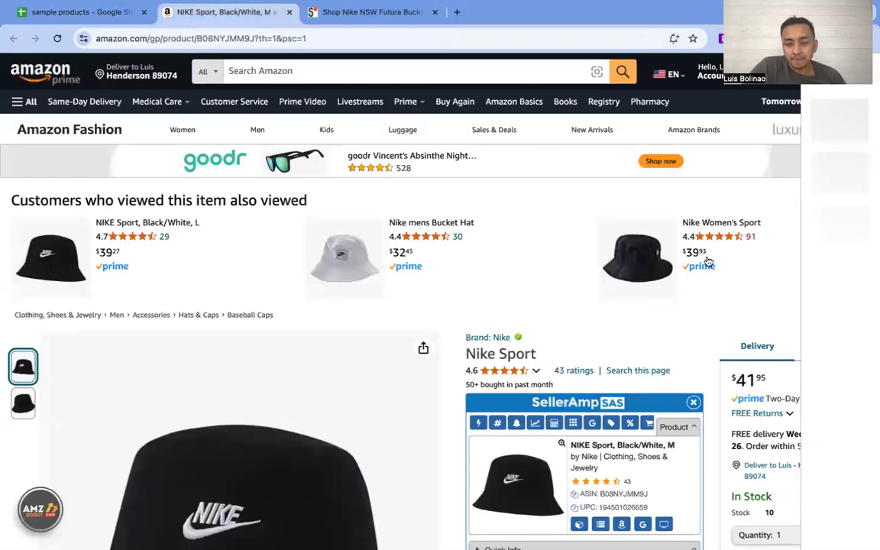
scroll(704, 264, down, 3)
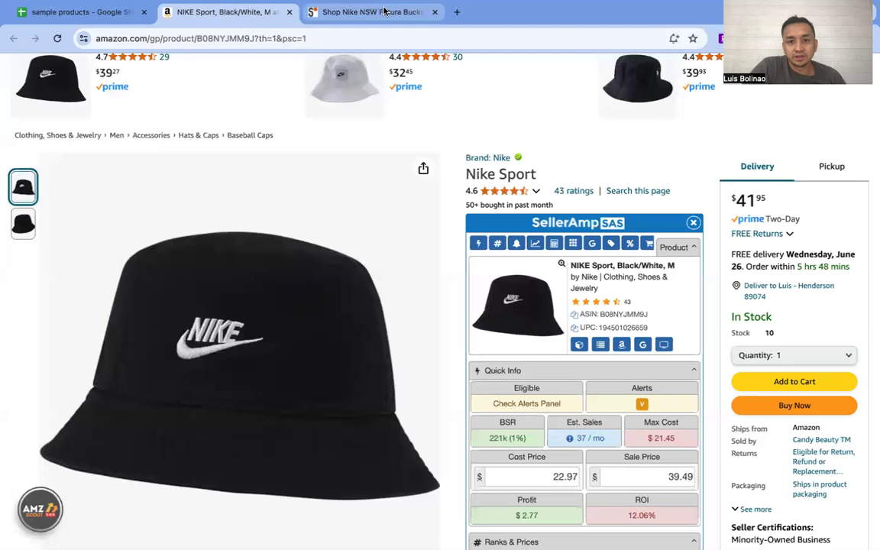
click(384, 12)
click(225, 12)
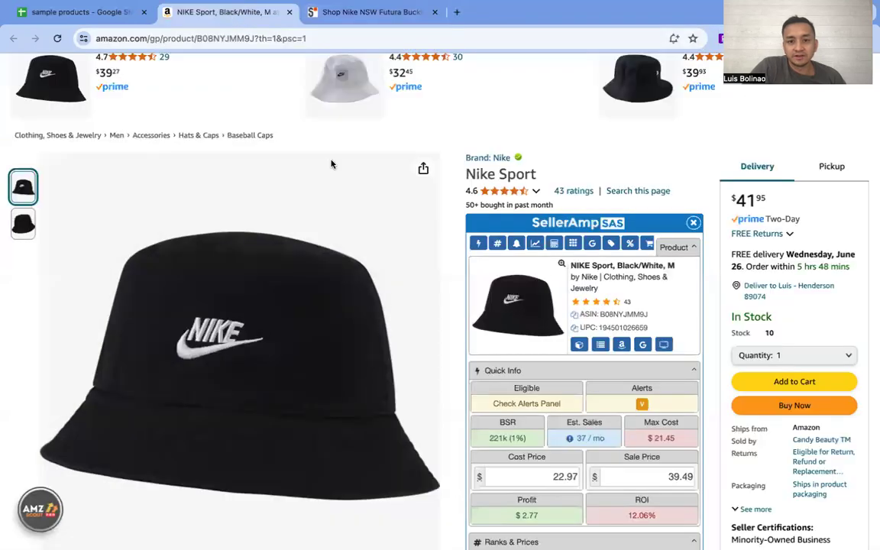
double_click(527, 477)
text(19.99)
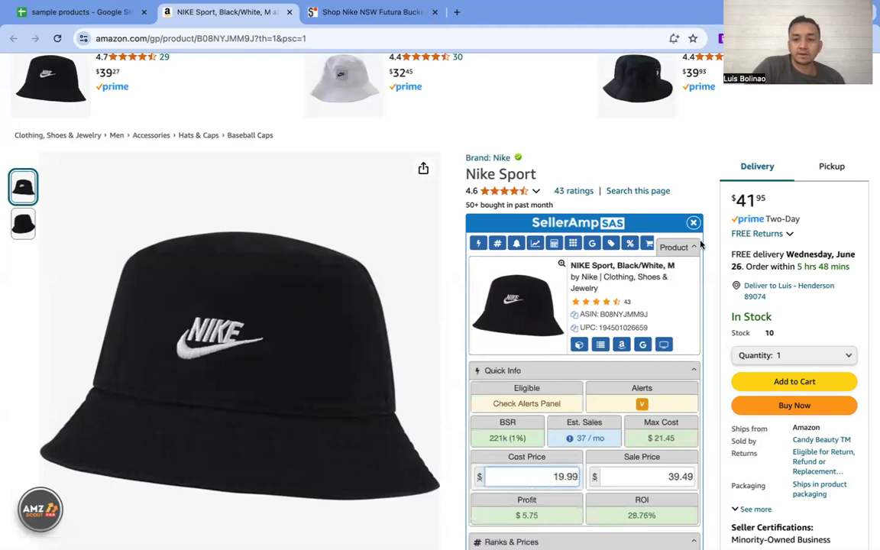
Recheck the hat's Amazon listing against the Snipes page and run SellerAmp's review percentage check for its variations
scroll(710, 267, down, 3)
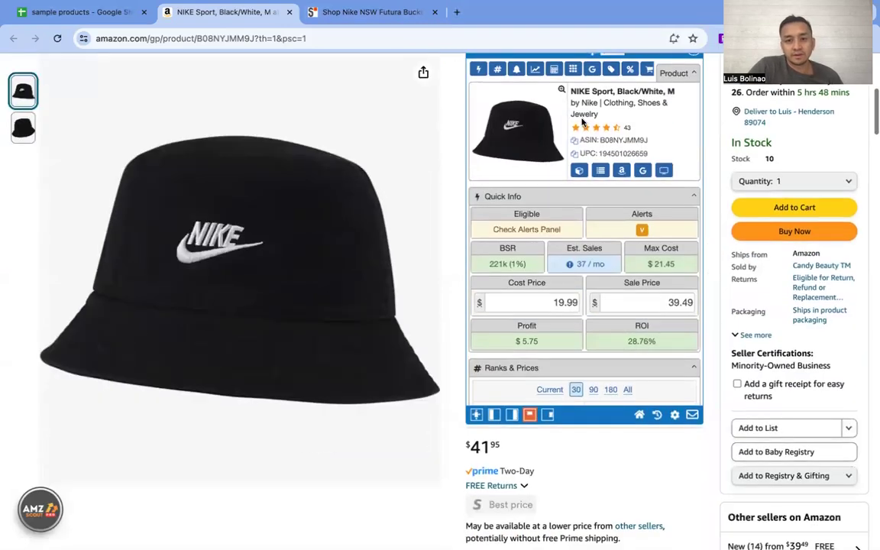
click(366, 13)
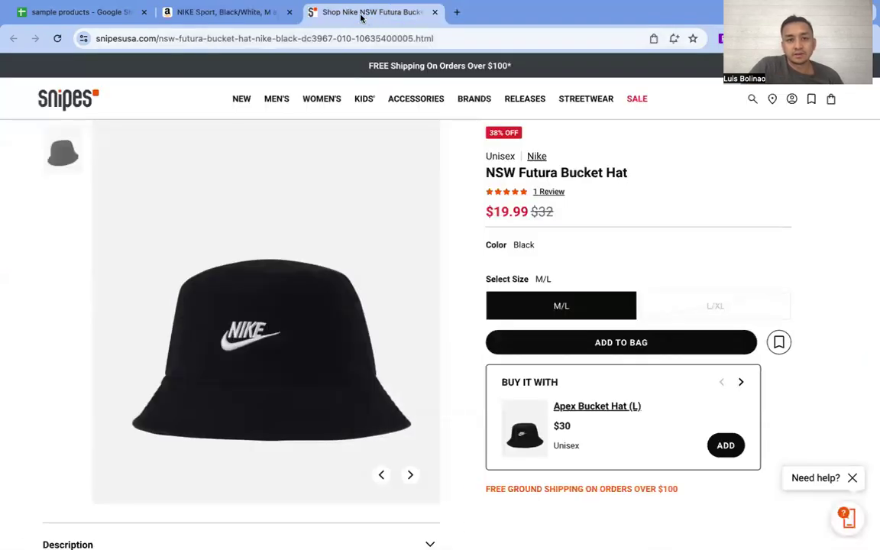
click(214, 13)
scroll(725, 200, up, 2)
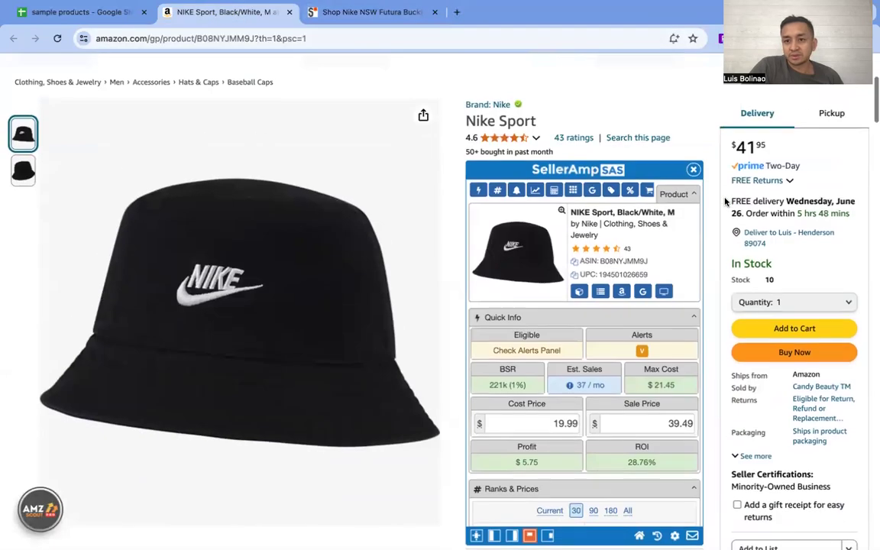
scroll(726, 199, down, 2)
mouse_move(571, 271)
scroll(536, 286, down, 10)
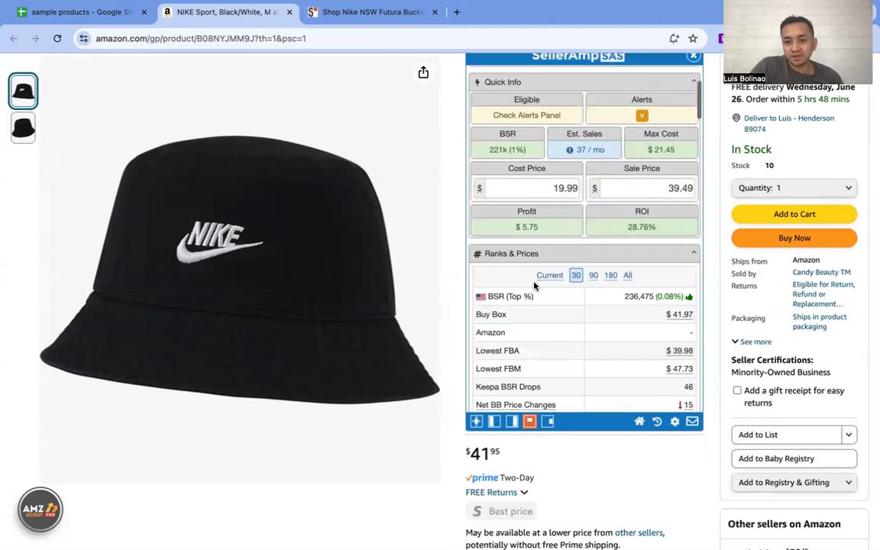
scroll(534, 285, down, 10)
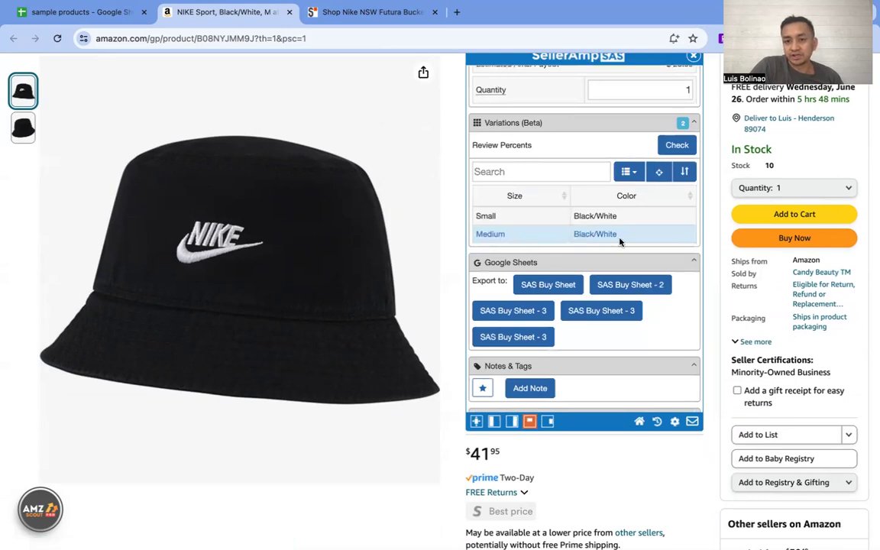
click(673, 146)
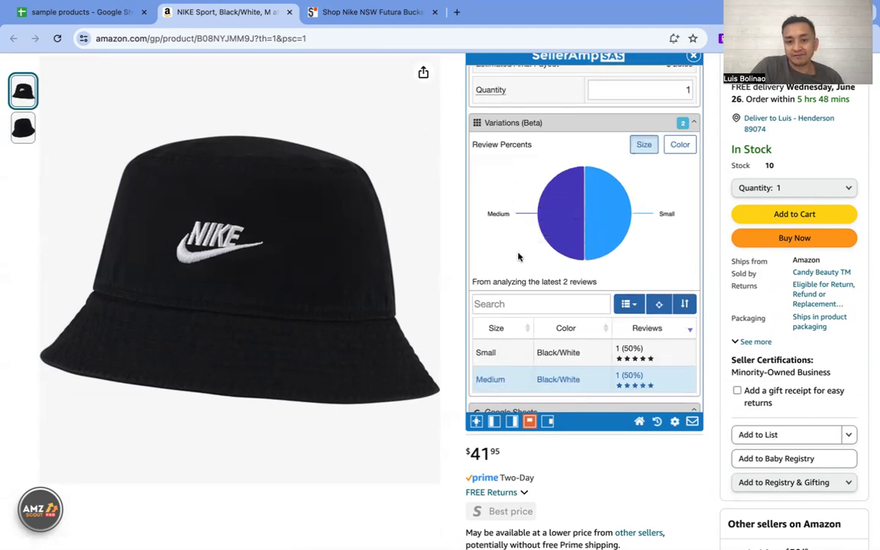
Review the hat's profit, ROI and 30-day ranks and prices in SellerAmp, and return to its variations table
scroll(518, 253, up, 15)
scroll(518, 253, up, 1)
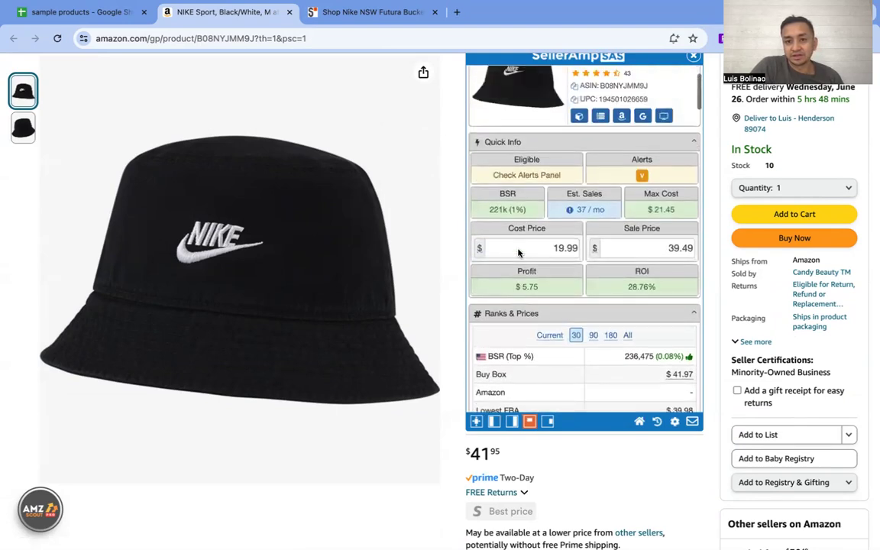
scroll(518, 253, down, 2)
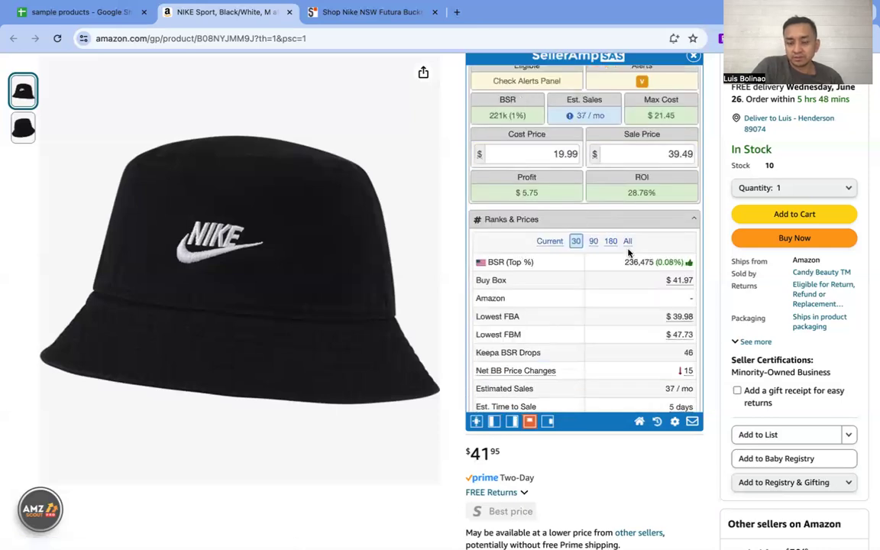
scroll(630, 248, down, 18)
scroll(628, 253, down, 7)
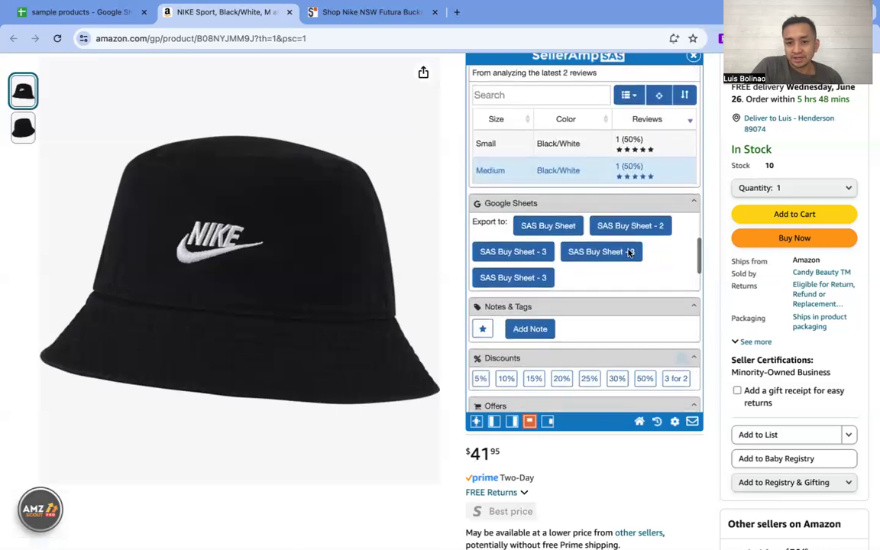
scroll(628, 253, up, 1)
scroll(628, 253, up, 1)
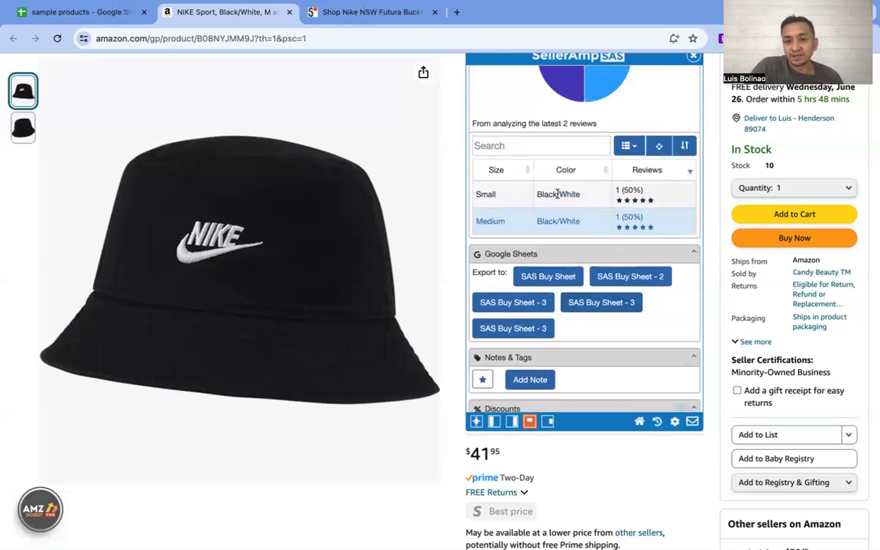
Compare the hat sizes offered on the Snipes page with the size variations listed in SellerAmp
click(345, 11)
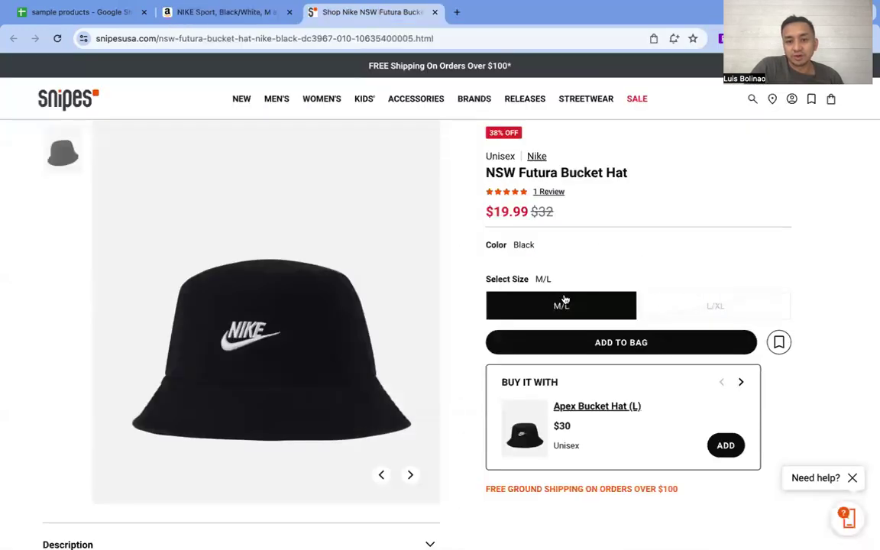
scroll(667, 308, down, 2)
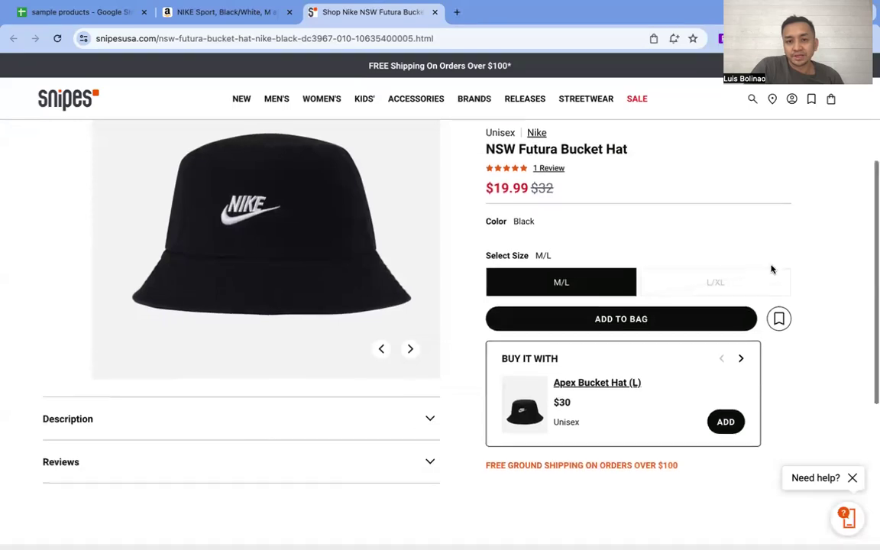
scroll(771, 269, up, 3)
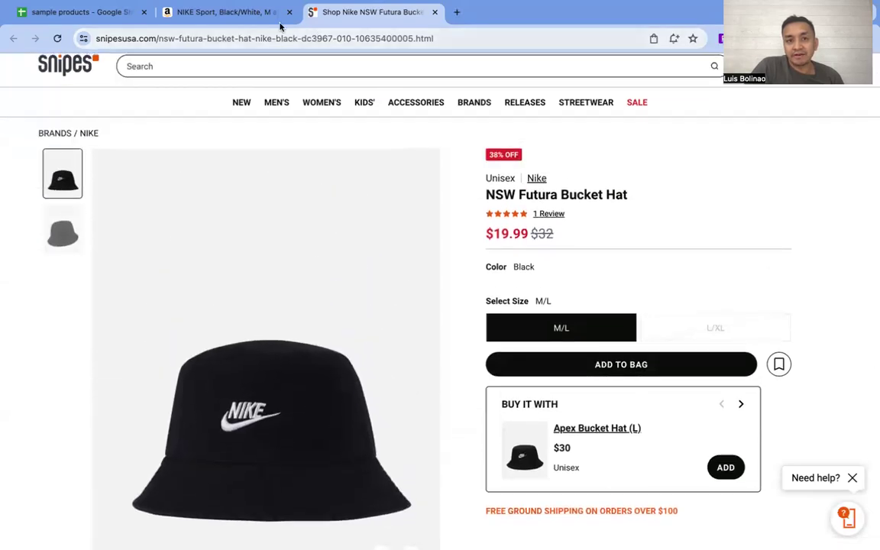
click(238, 13)
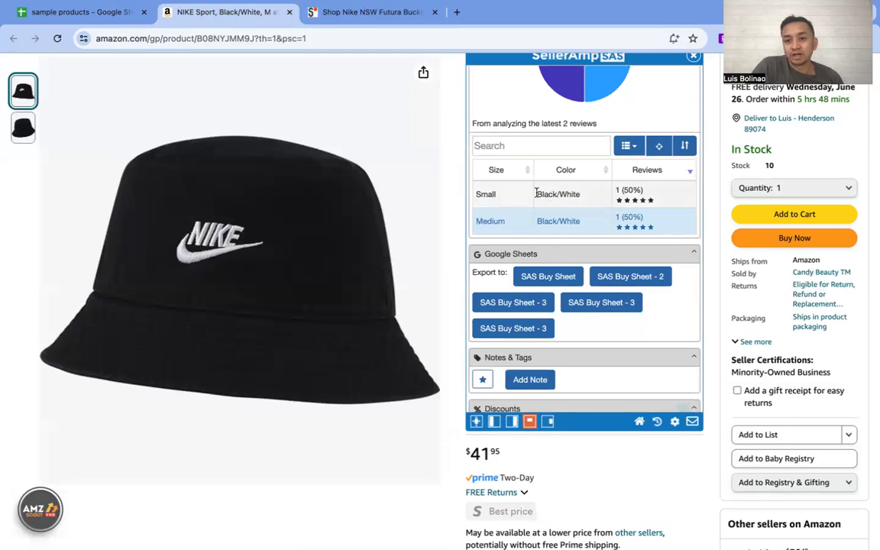
scroll(536, 194, up, 2)
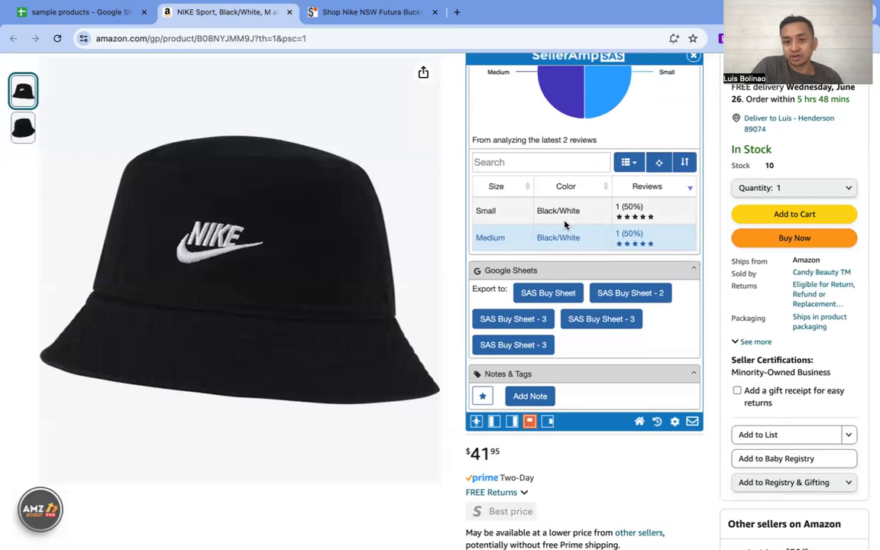
scroll(567, 224, up, 2)
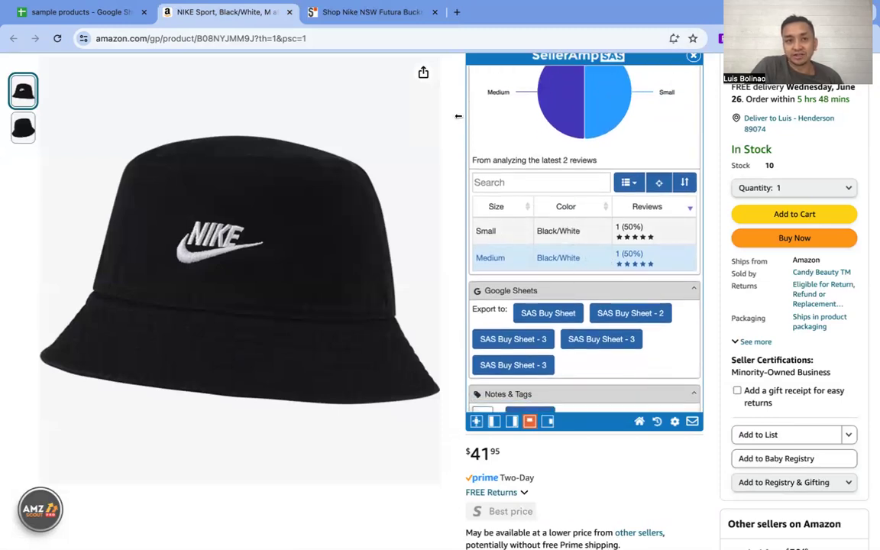
Return to the Snipes page and re-examine the bucket hat's price, color and size options
click(341, 13)
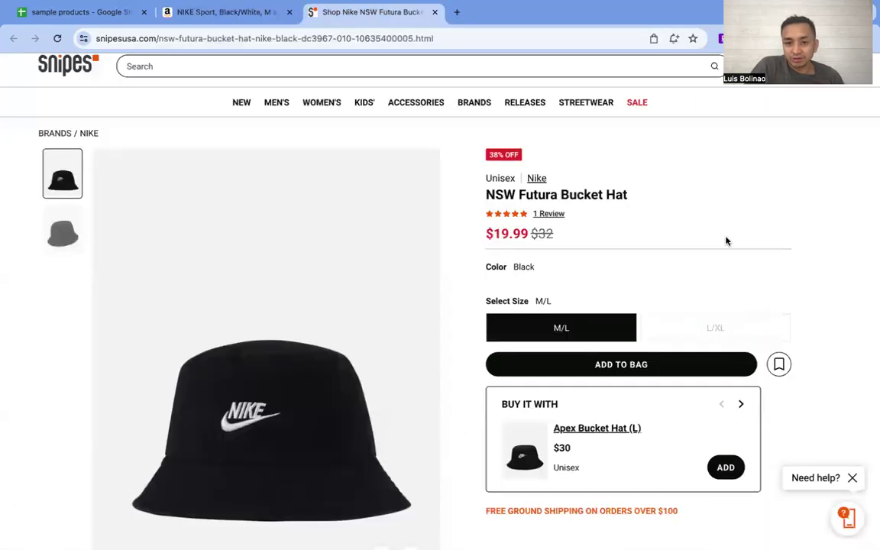
scroll(726, 240, down, 1)
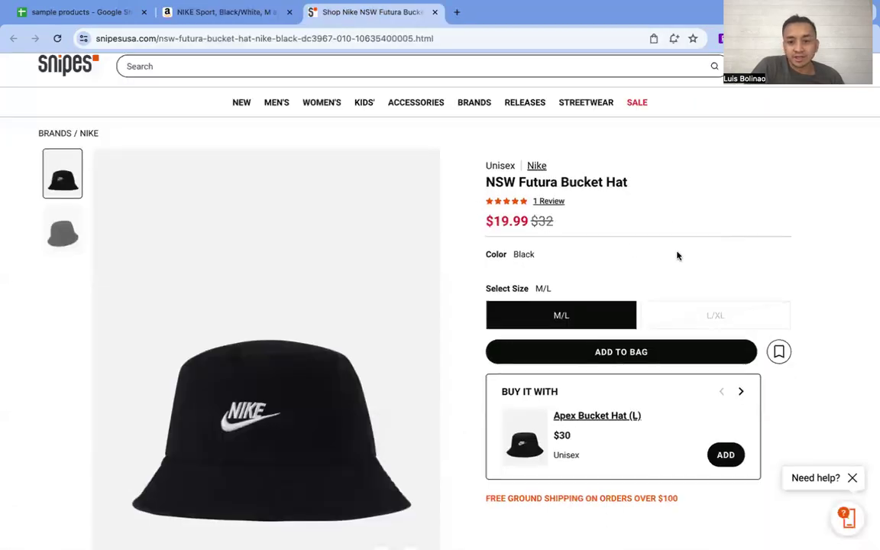
scroll(676, 256, down, 2)
scroll(677, 256, up, 2)
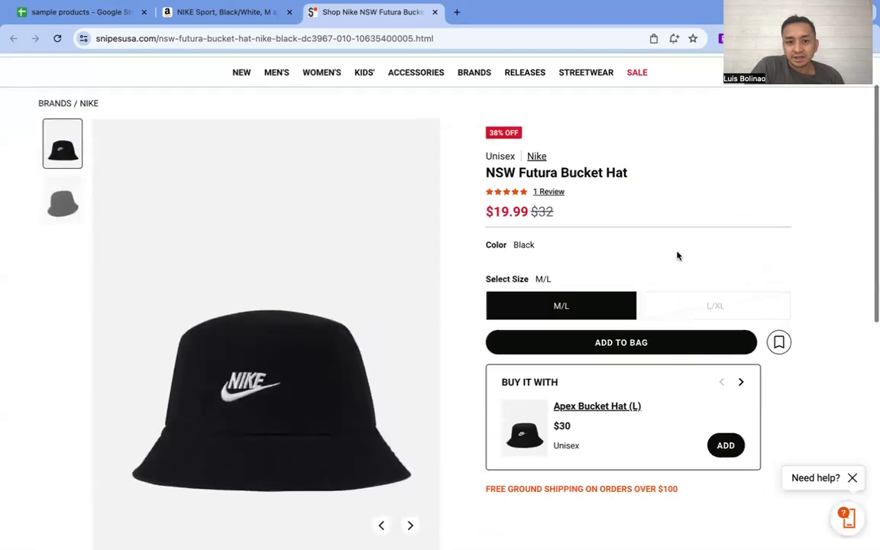
scroll(677, 255, up, 1)
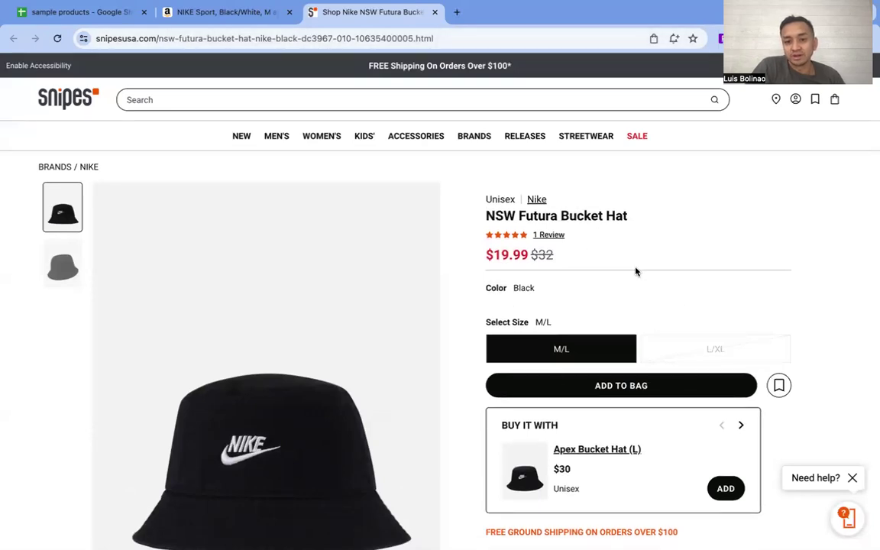
Examine the hat's Keepa charts, offer count, and ranks and prices in SellerAmp on the Amazon listing
click(244, 13)
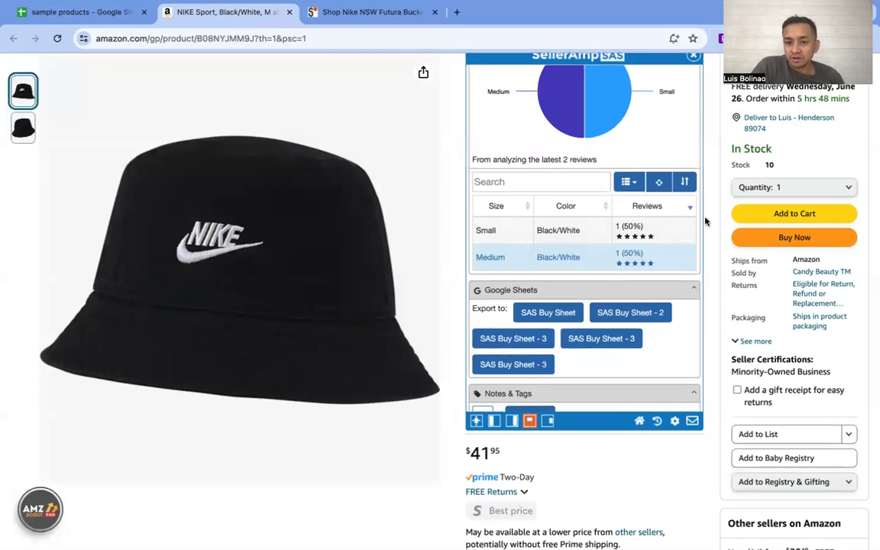
scroll(548, 217, down, 1)
scroll(548, 217, down, 6)
scroll(548, 218, up, 9)
scroll(548, 217, up, 6)
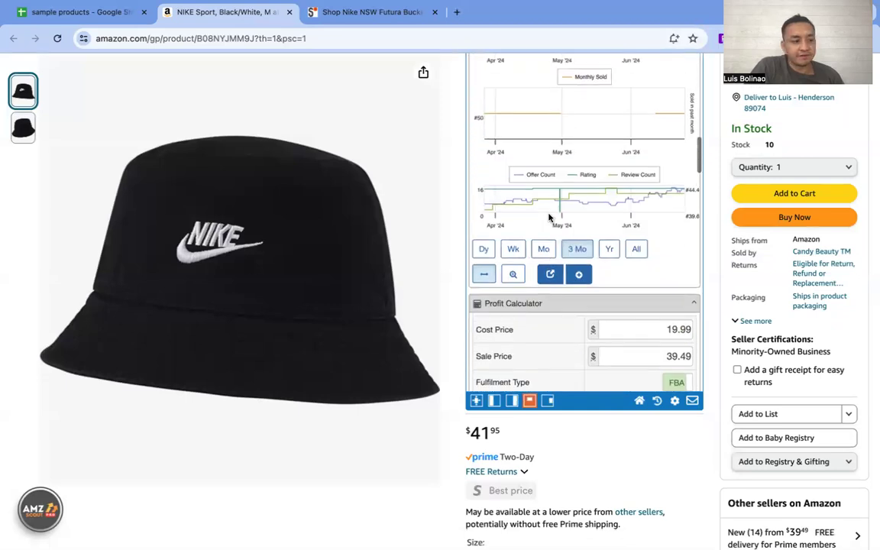
scroll(548, 190, down, 5)
scroll(548, 190, up, 3)
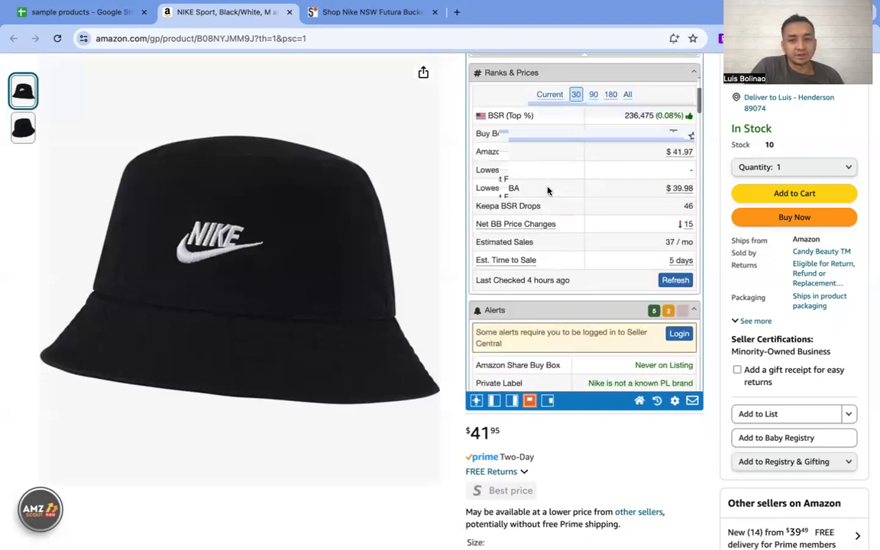
Review the Nike hat's 30-day ranks, profit calculator and live offers with stock and ROI in SellerAmp
scroll(547, 191, up, 2)
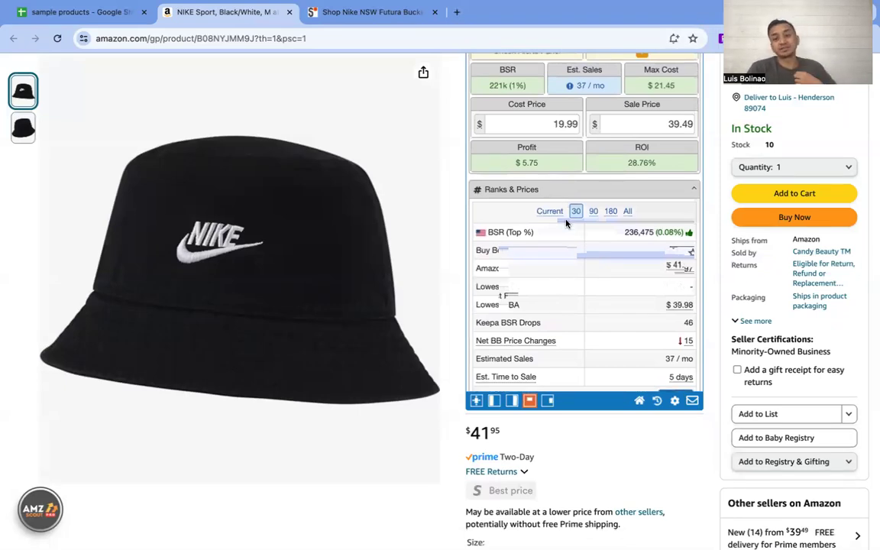
scroll(548, 190, down, 8)
scroll(566, 223, down, 12)
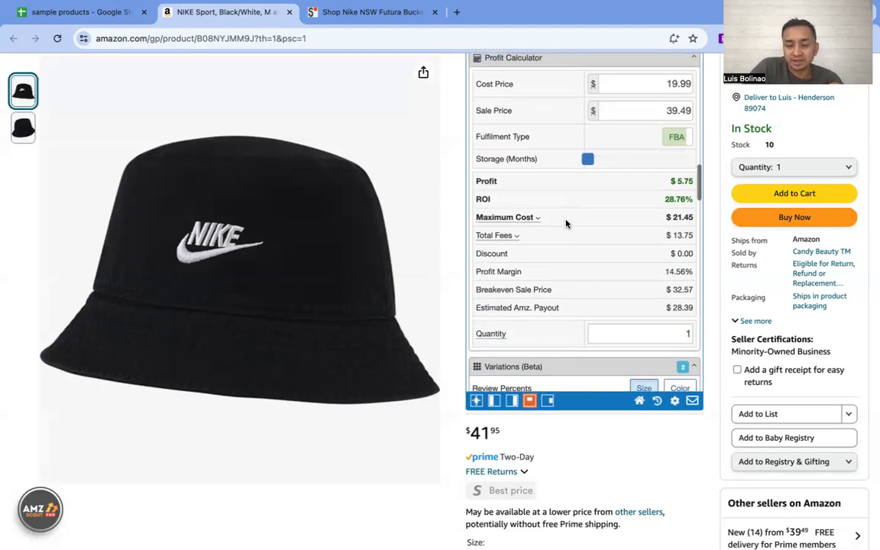
scroll(566, 223, down, 10)
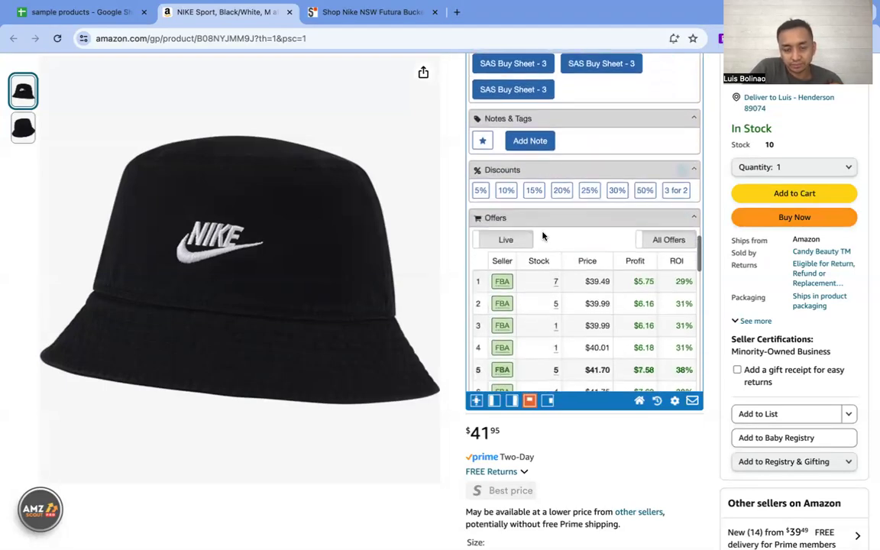
scroll(542, 236, up, 2)
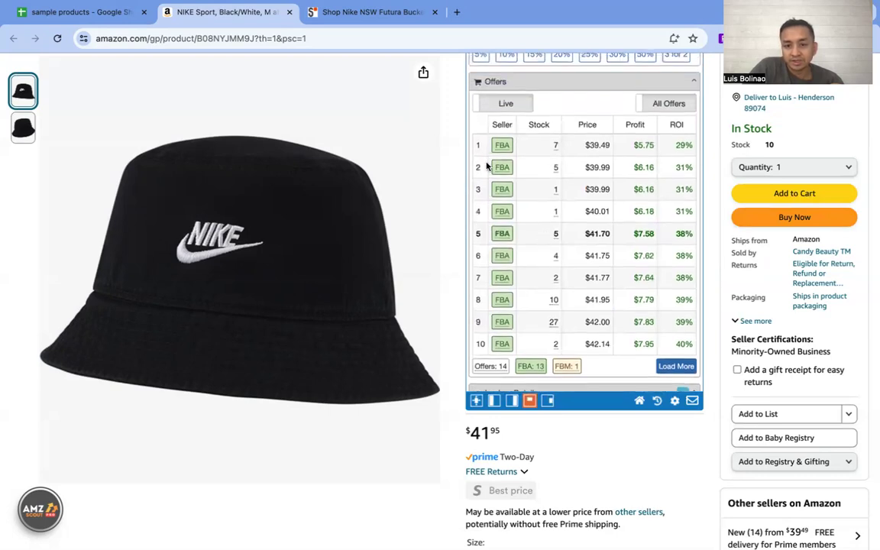
mouse_move(507, 360)
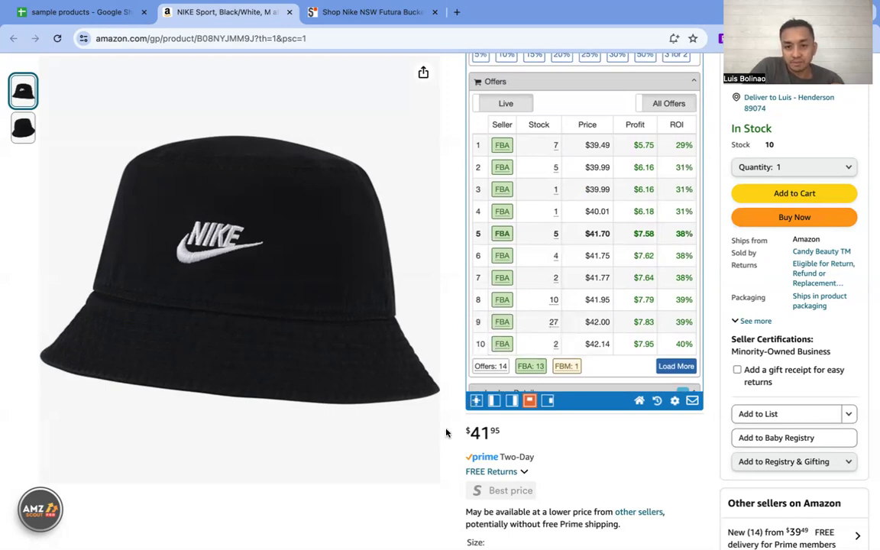
Examine the hat's three-month Keepa history for Buy Box price, sales rank and new offer count
scroll(446, 433, down, 15)
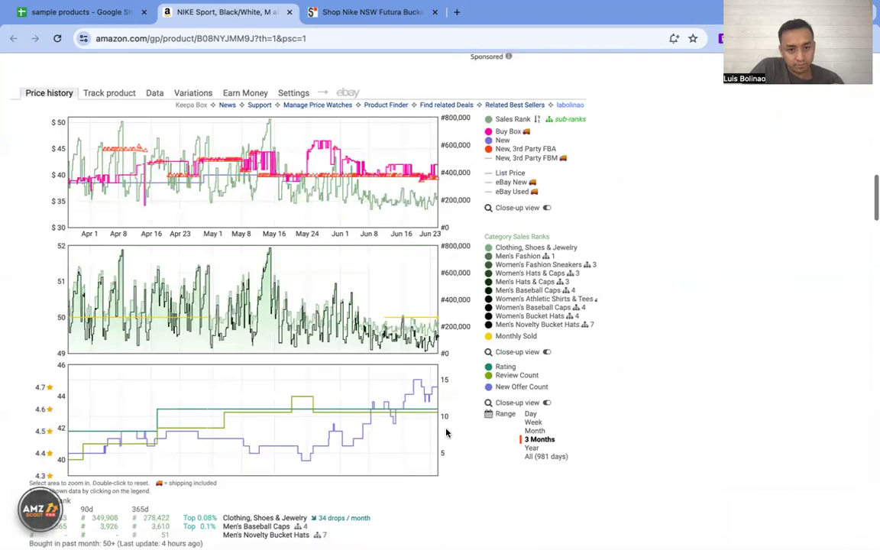
scroll(446, 433, up, 1)
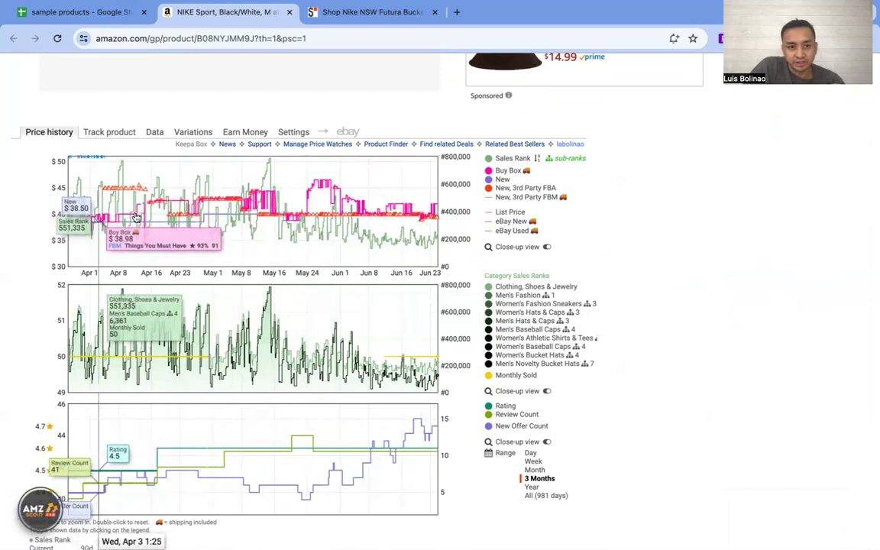
scroll(334, 231, down, 2)
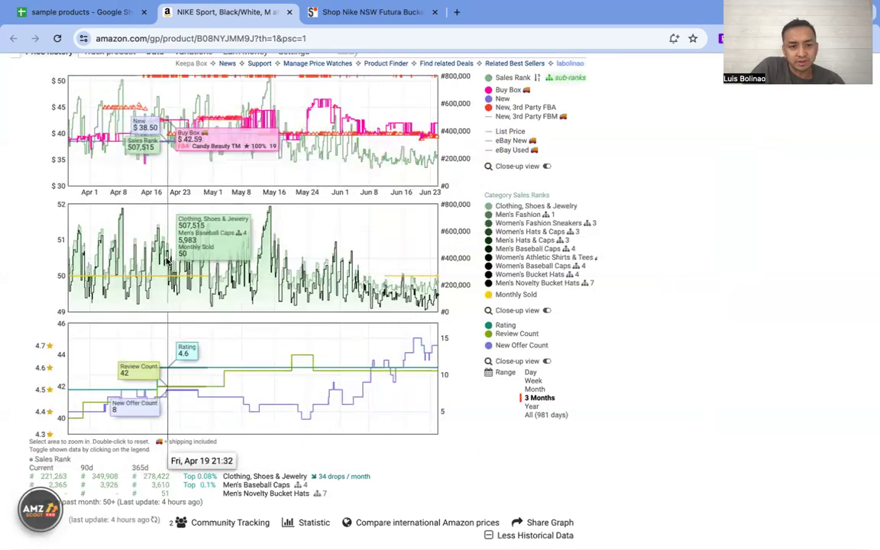
scroll(783, 278, down, 3)
scroll(784, 279, up, 1)
scroll(785, 279, down, 2)
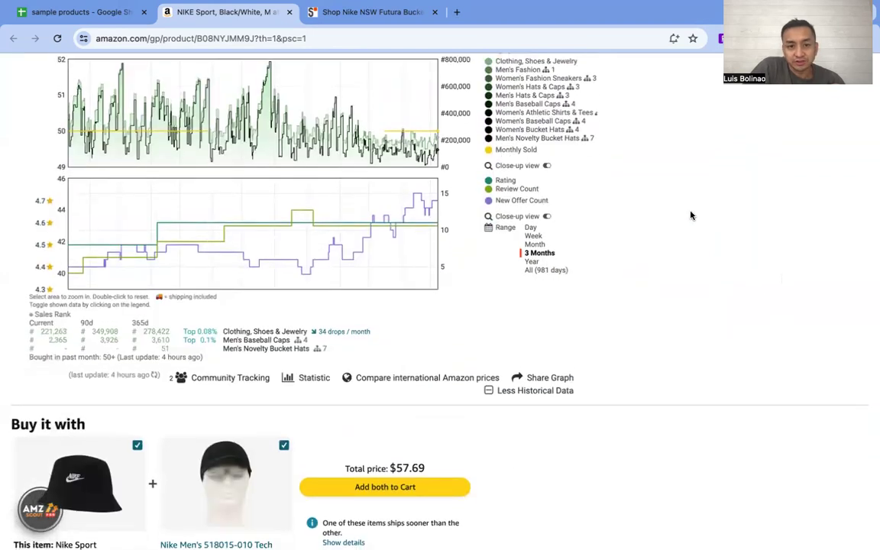
scroll(691, 215, up, 3)
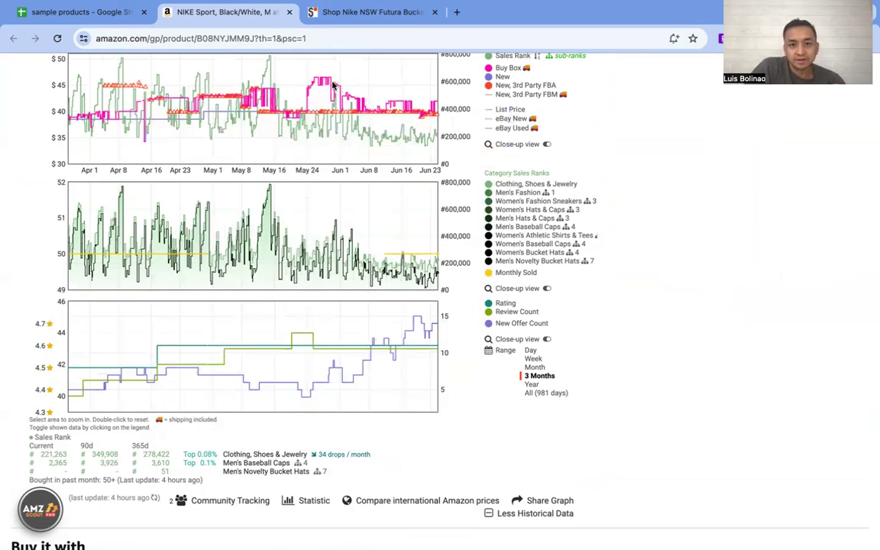
Compare SellerAmp's current offer prices for the hat with the Buy Box and rank trends in Keepa
scroll(636, 255, up, 10)
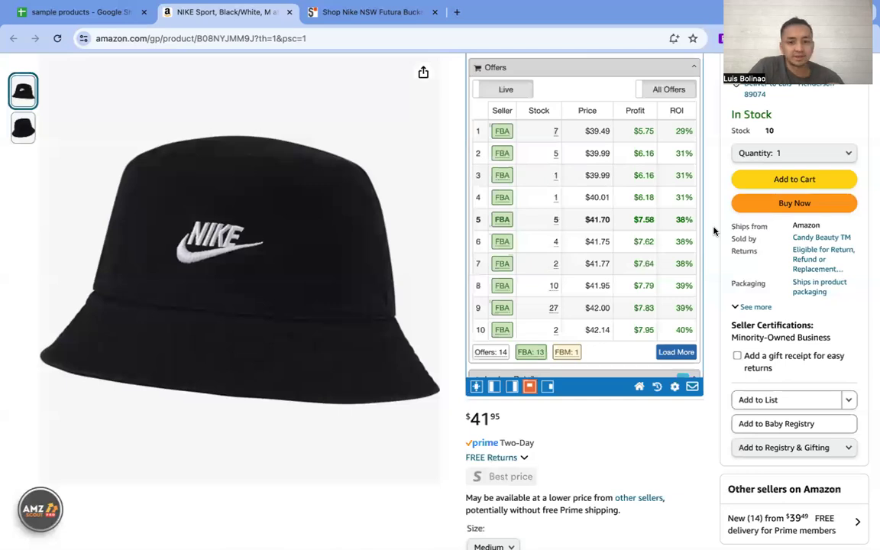
scroll(450, 332, down, 5)
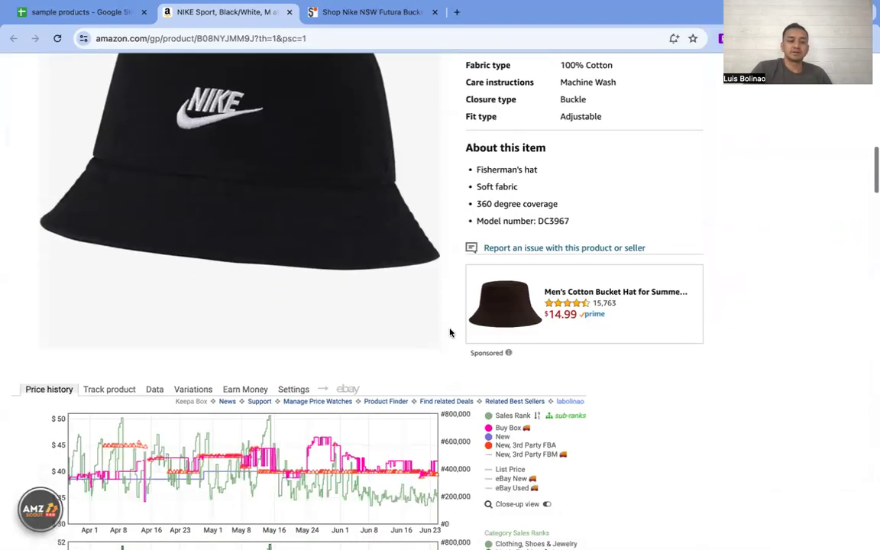
scroll(450, 332, down, 5)
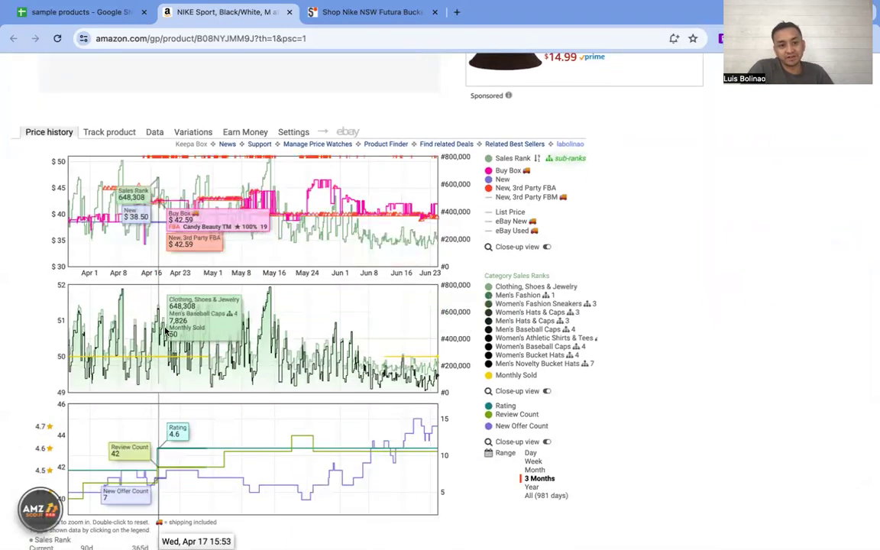
scroll(674, 275, up, 10)
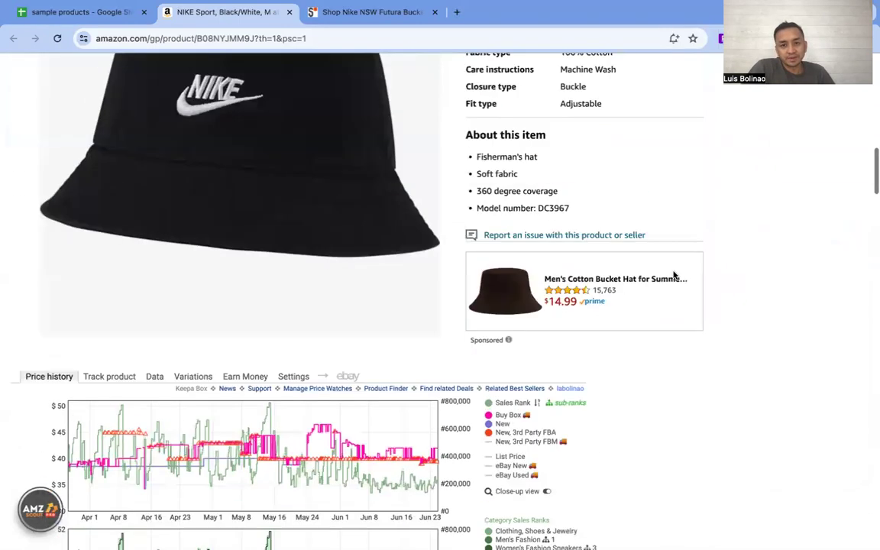
scroll(680, 265, up, 3)
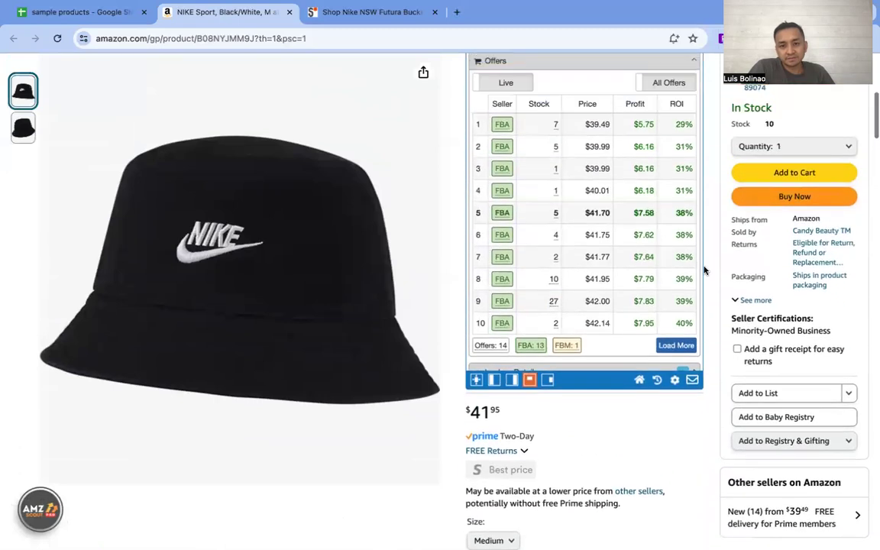
Check the hat's Buy Box seller shares, size variations and each offer's stock in SellerAmp
scroll(546, 262, down, 15)
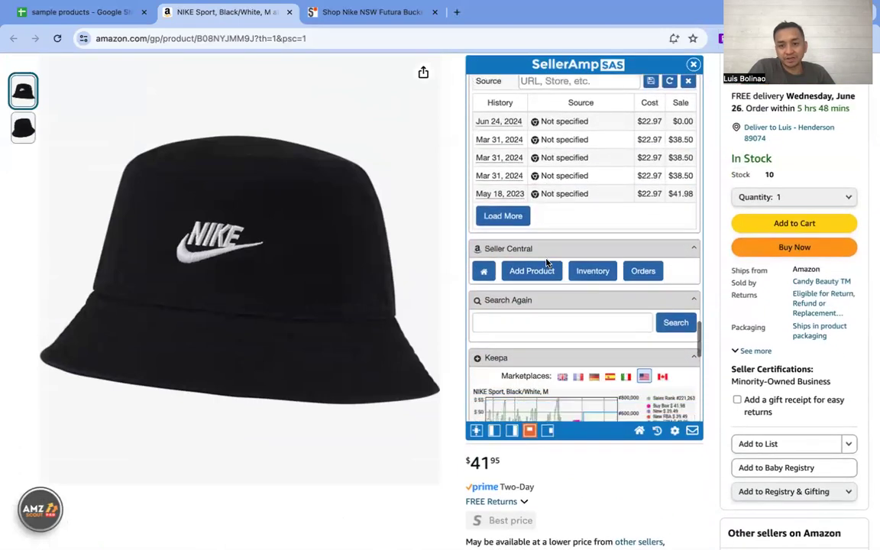
scroll(547, 262, down, 10)
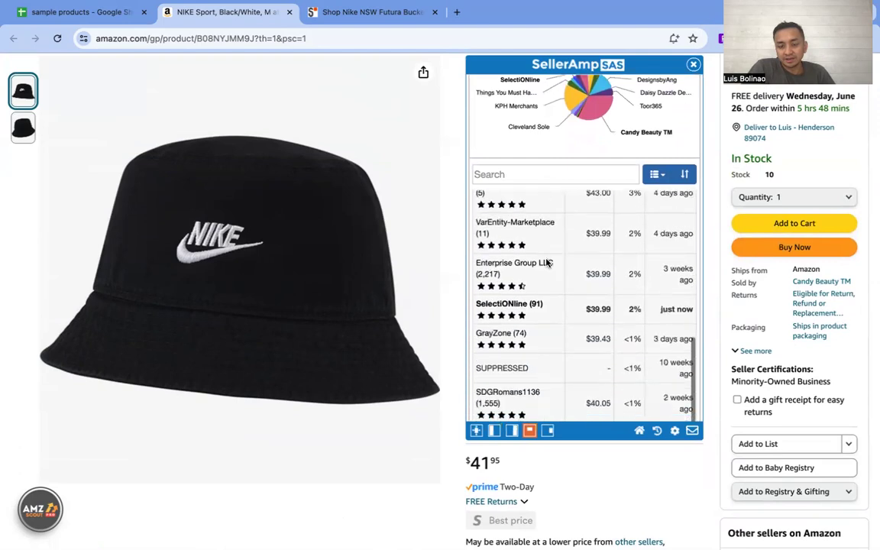
scroll(547, 262, up, 15)
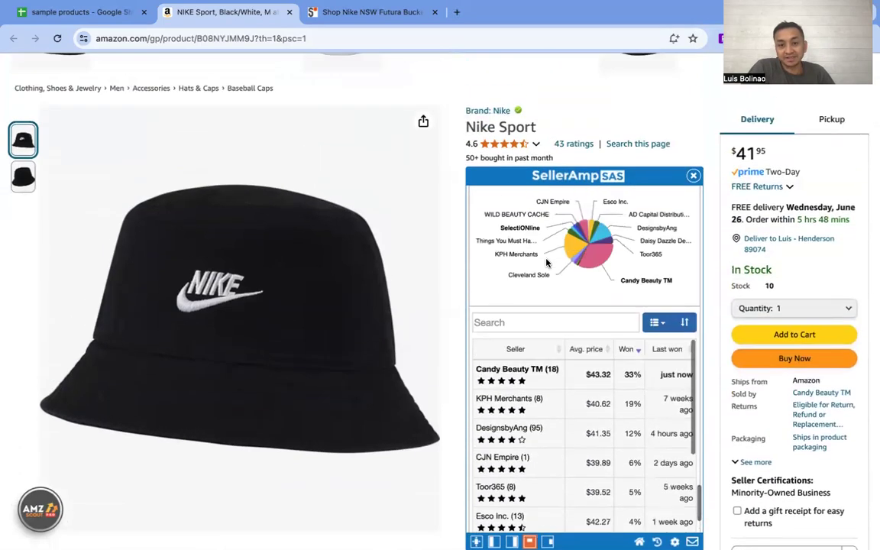
scroll(547, 262, up, 10)
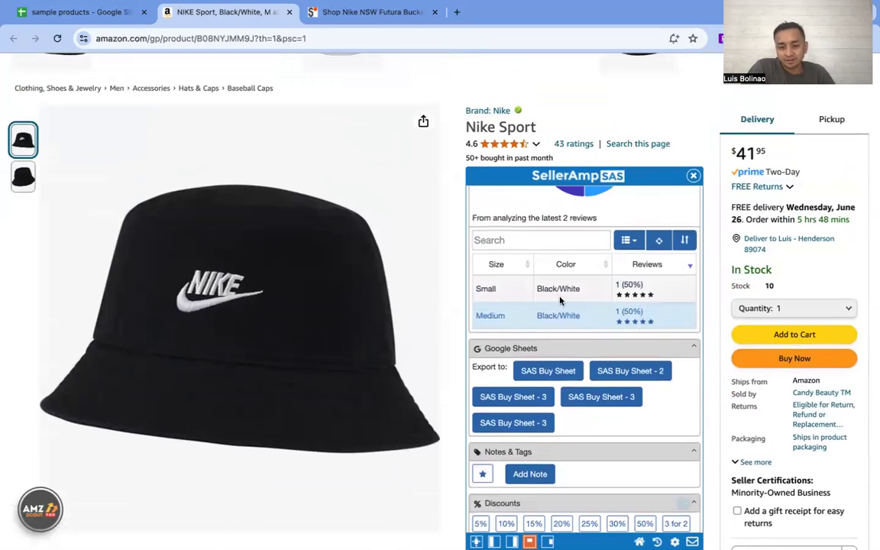
scroll(561, 297, down, 8)
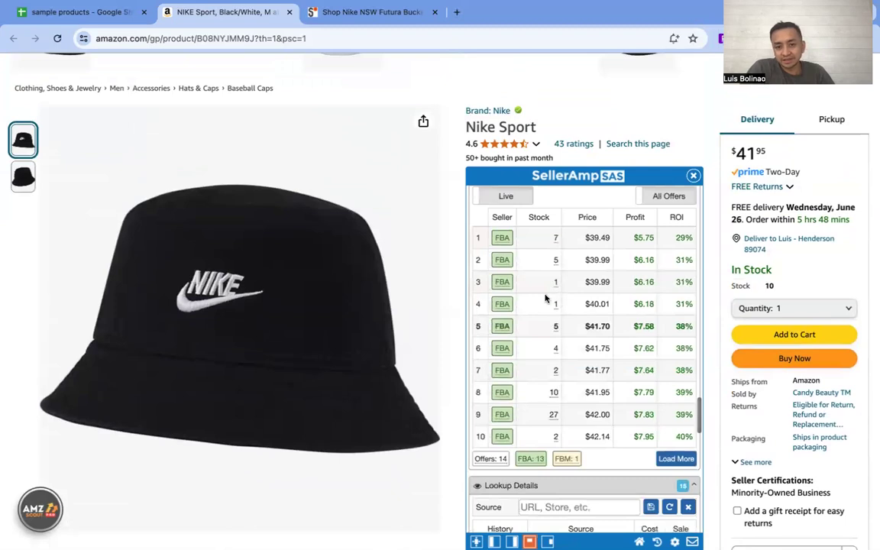
mouse_move(557, 326)
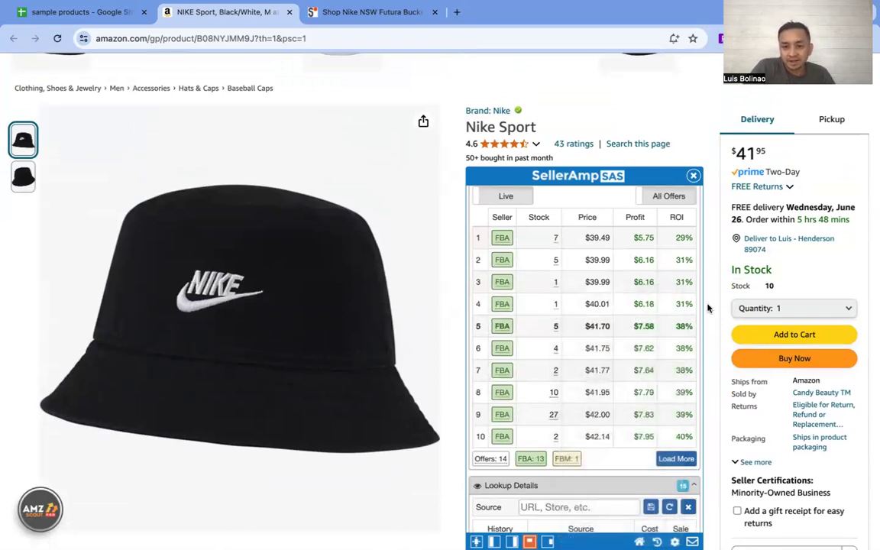
scroll(707, 308, down, 1)
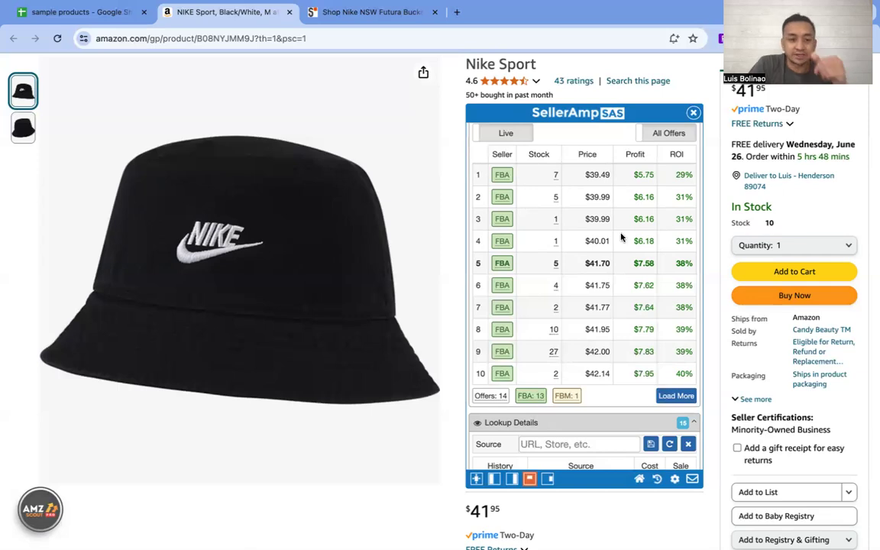
Switch to the sample products spreadsheet and fill E5 for Nike Sport with the same test-buy note as the row above
click(97, 18)
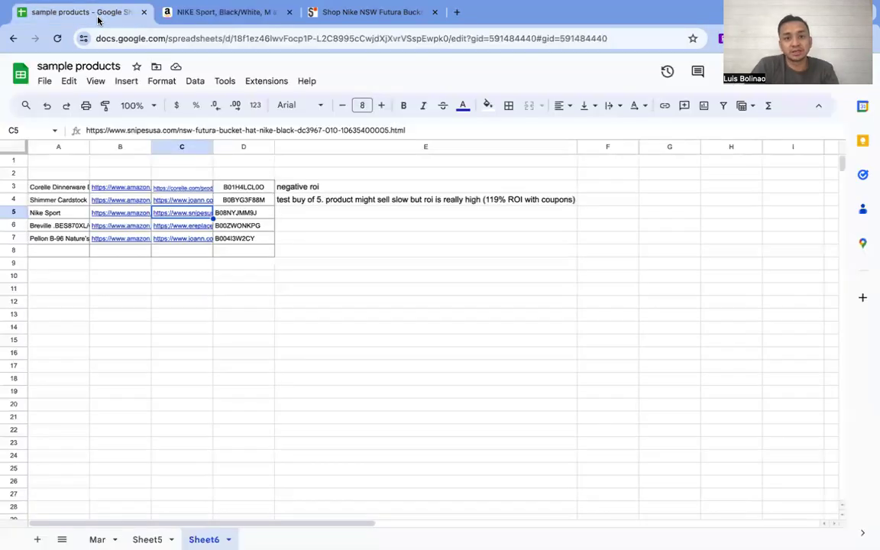
click(292, 214)
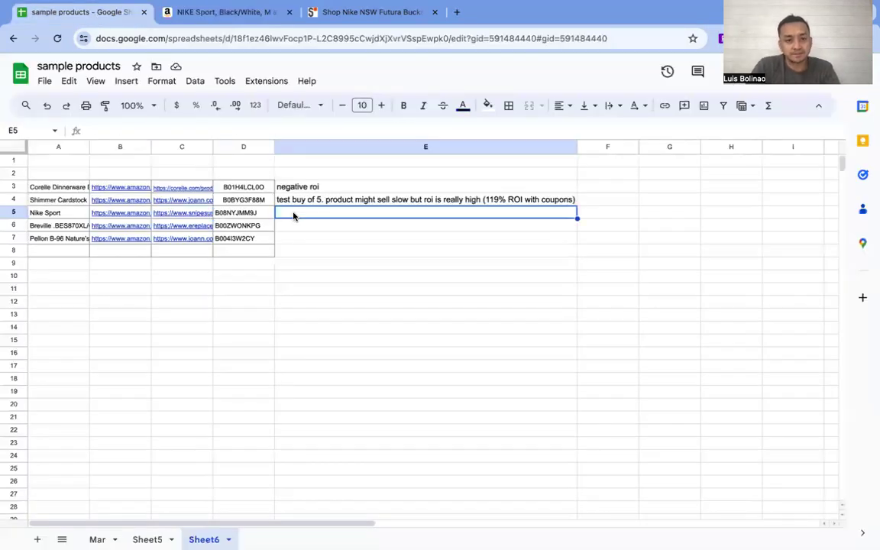
text(t)
key(Return)
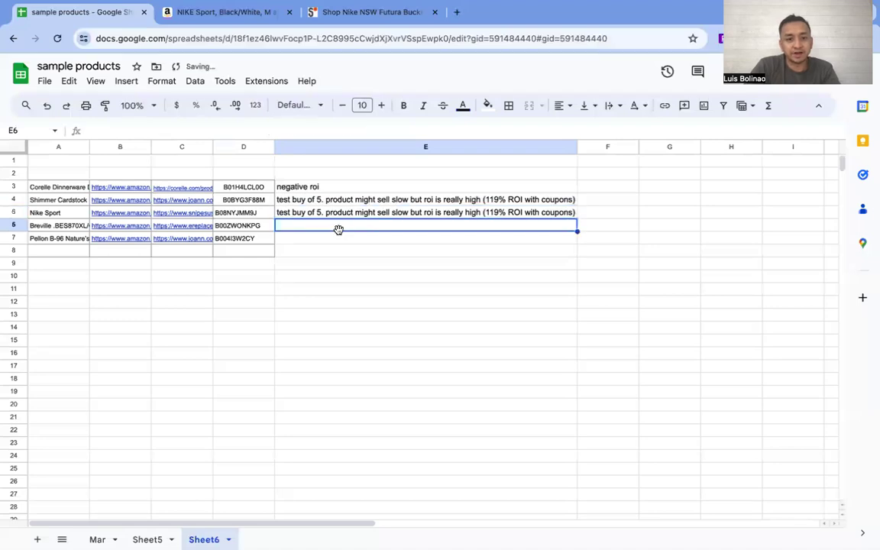
Edit the Nike Sport note to read "test buy of 5. product might sell slow but roi is high (29% ROI with coupons)"
click(341, 217)
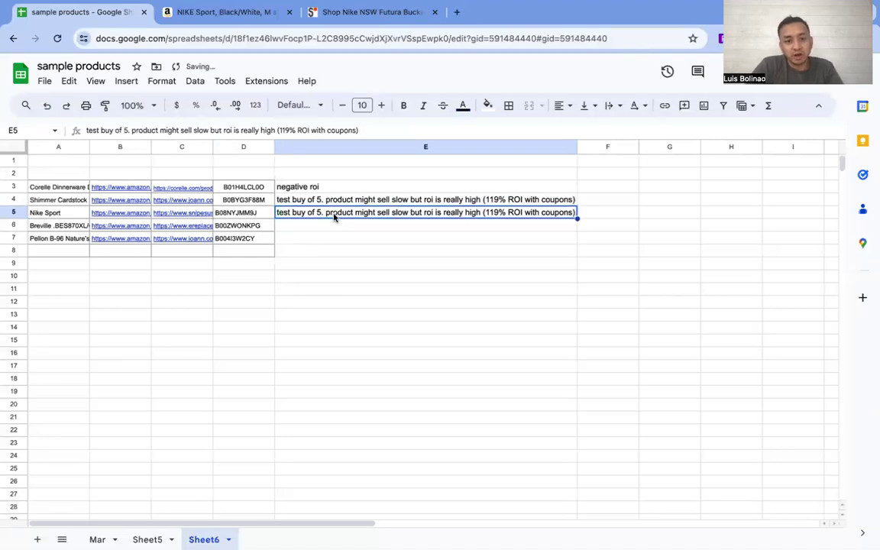
double_click(414, 215)
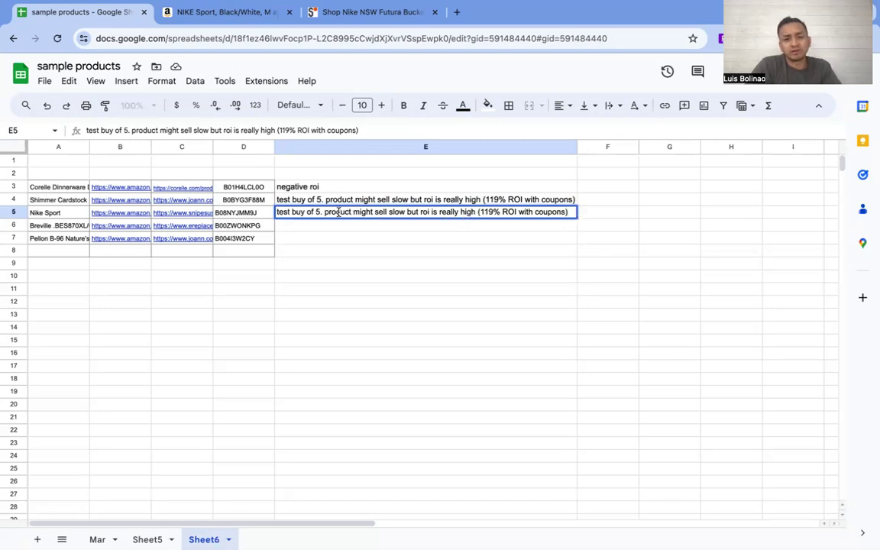
click(491, 211)
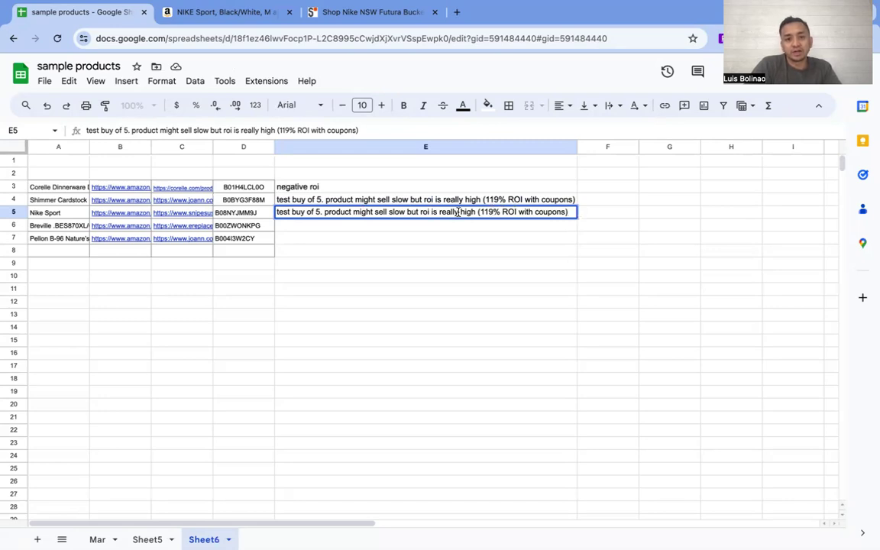
key(BackSpace)
key(BackSpace)
key(BackSpace)
key(BackSpace)
key(BackSpace)
key(BackSpace)
key(BackSpace)
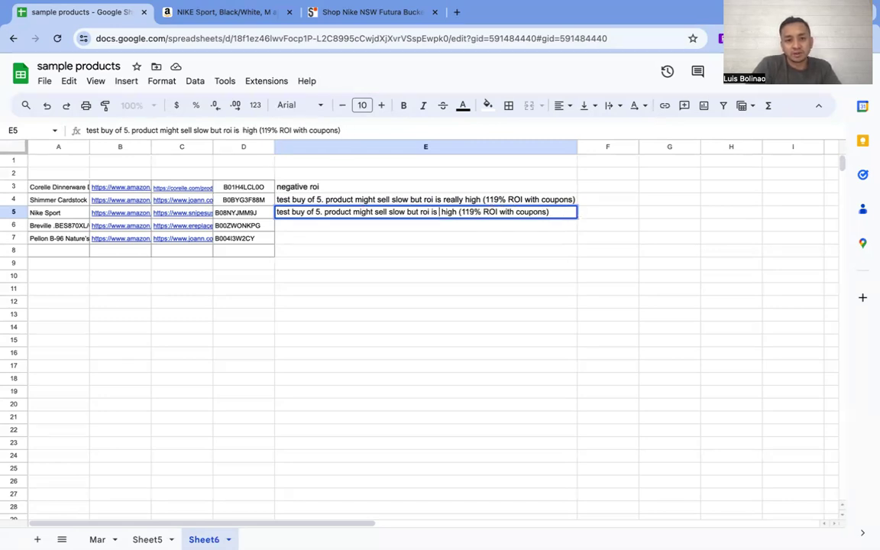
key(BackSpace)
key(BackSpace)
key(BackSpace)
text(29)
click(534, 252)
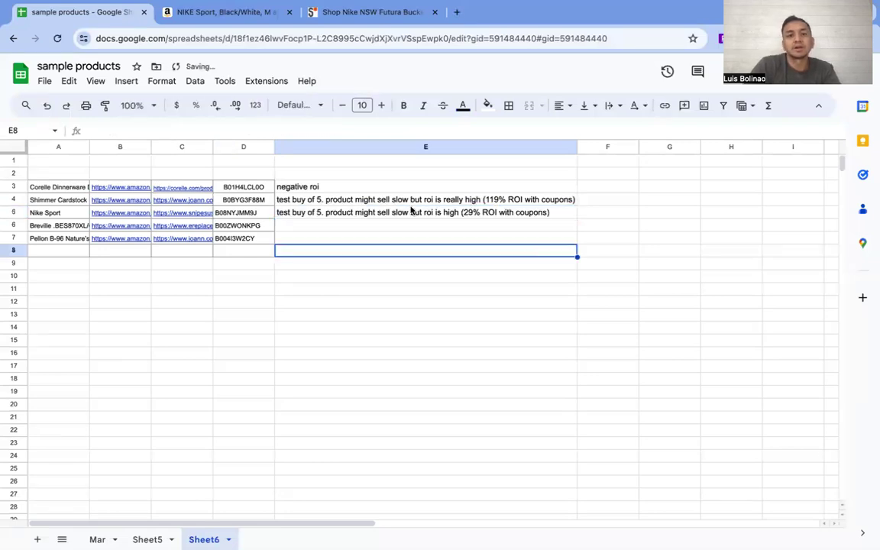
Select the Nike Sport note, and recheck the hat's offers in SellerAmp on the Amazon listing
click(359, 213)
click(372, 14)
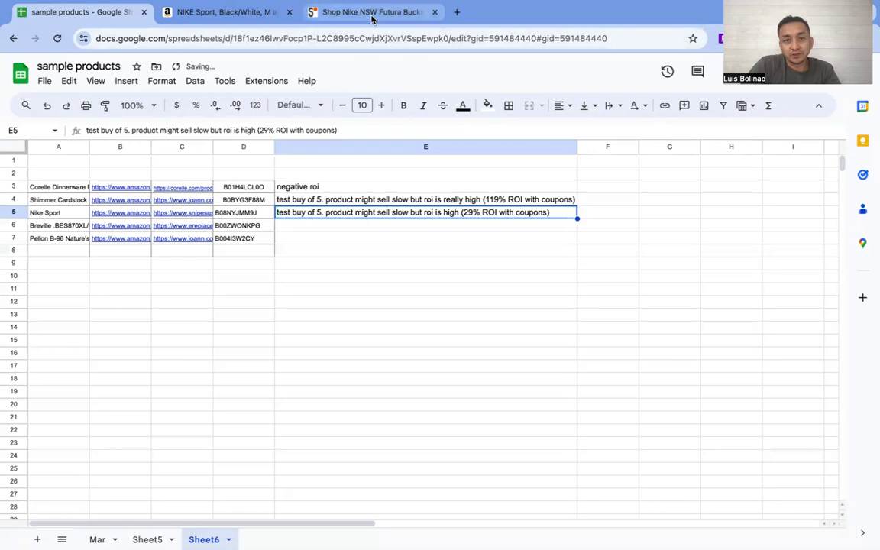
click(240, 15)
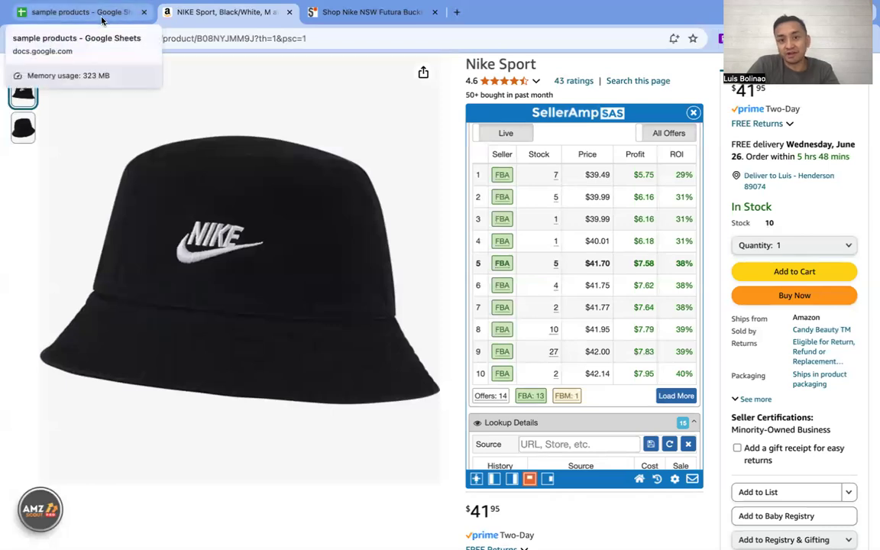
scroll(672, 197, up, 1)
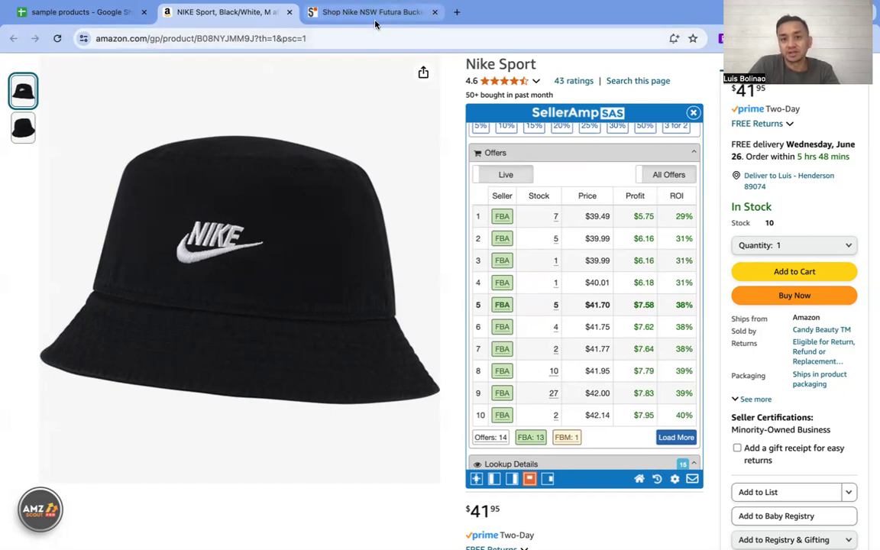
Return to the sample products spreadsheet and open the supplier link in the Breville row
click(72, 12)
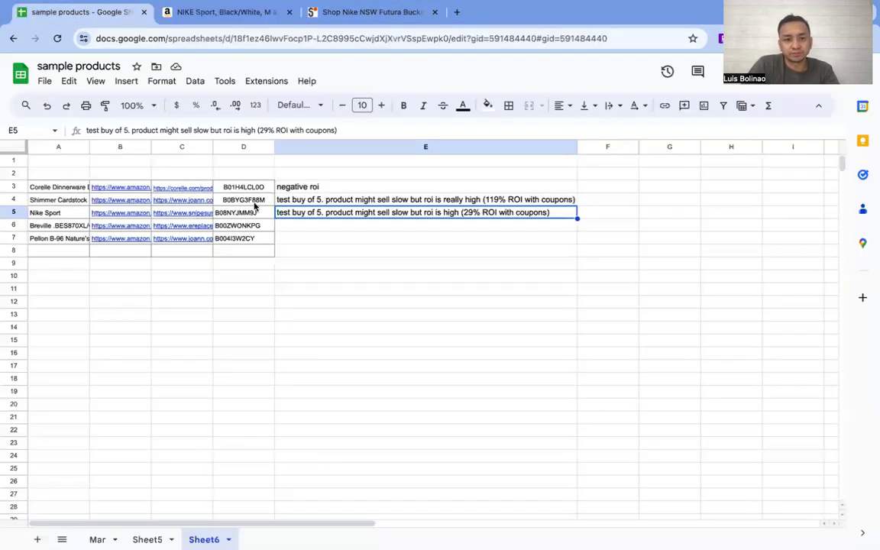
click(183, 225)
click(196, 243)
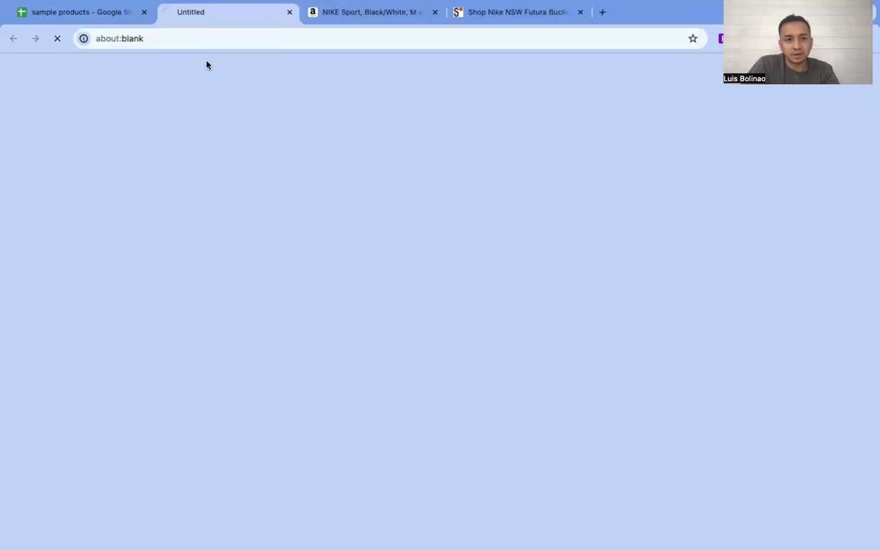
Return to the sample products spreadsheet and open the Amazon link in the Breville row
click(92, 12)
click(117, 226)
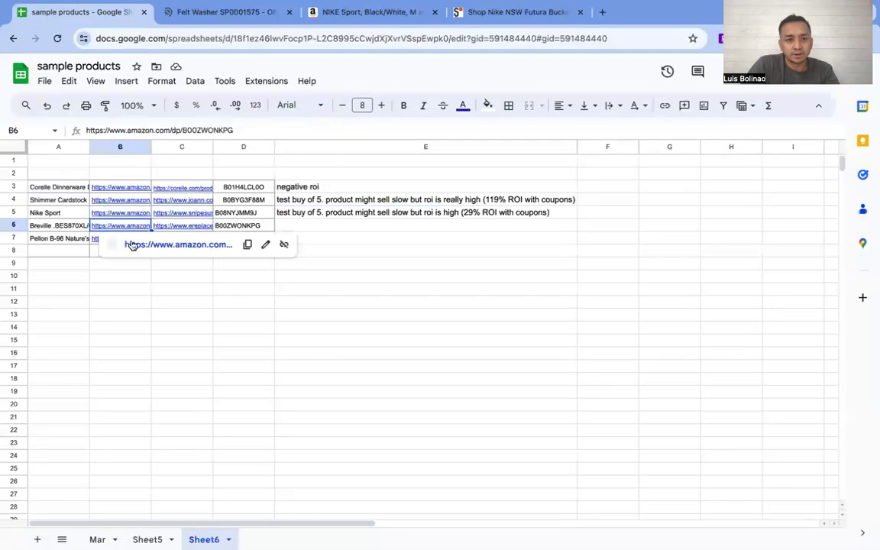
click(131, 245)
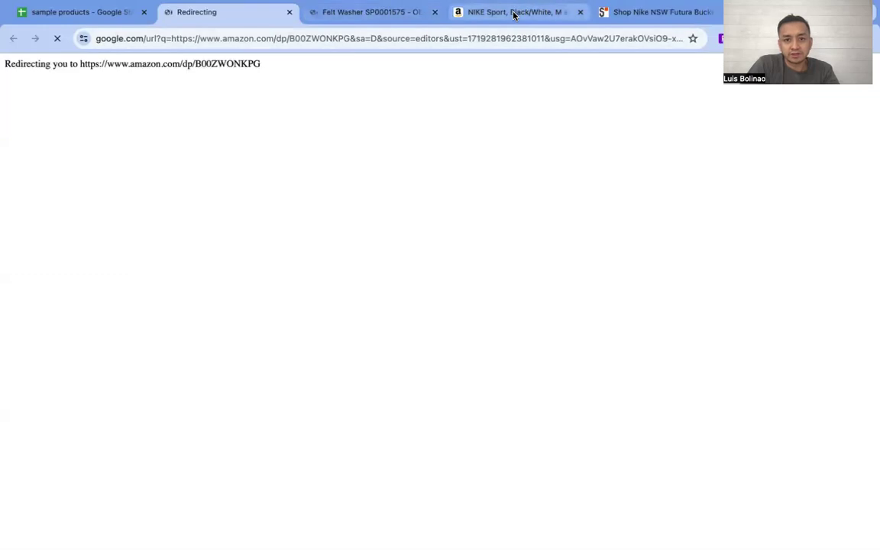
Compare the Nike bucket hat's SellerAmp offers on Amazon with its price on the Snipes supplier page
click(513, 12)
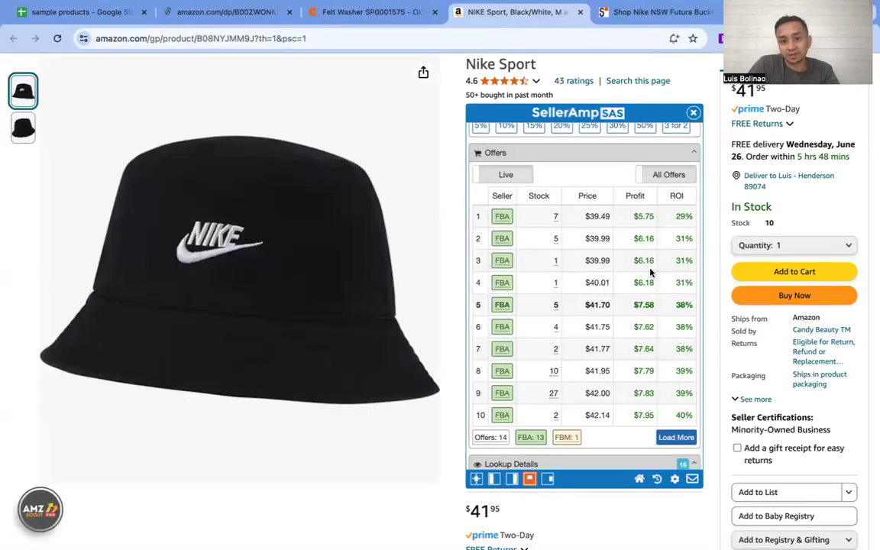
click(634, 13)
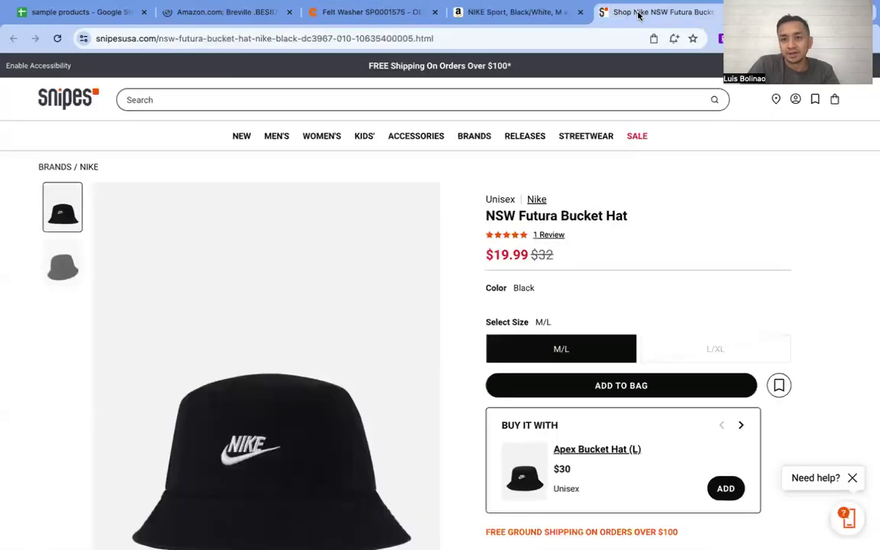
click(470, 11)
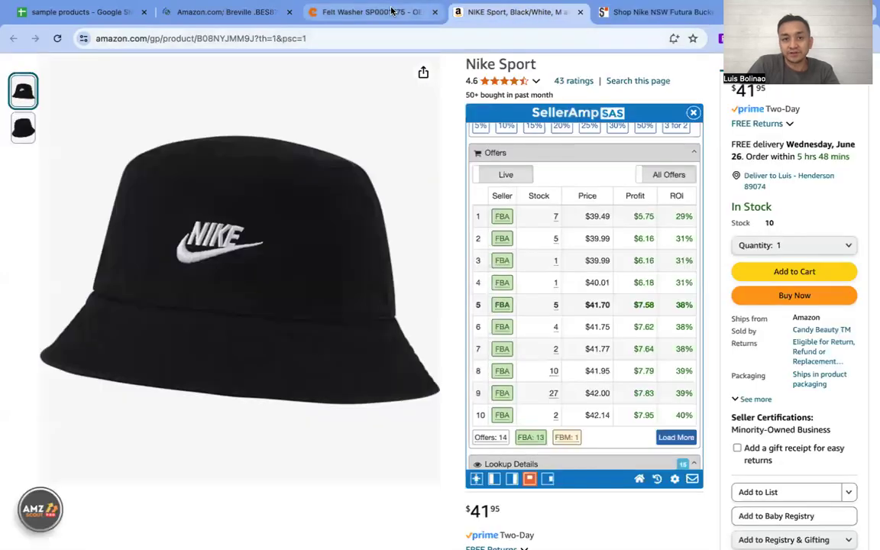
click(390, 11)
click(510, 11)
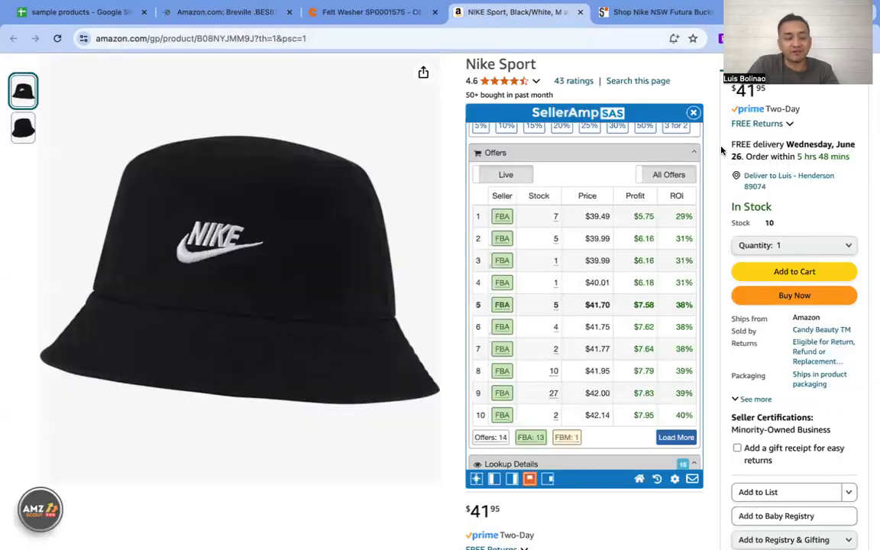
click(676, 17)
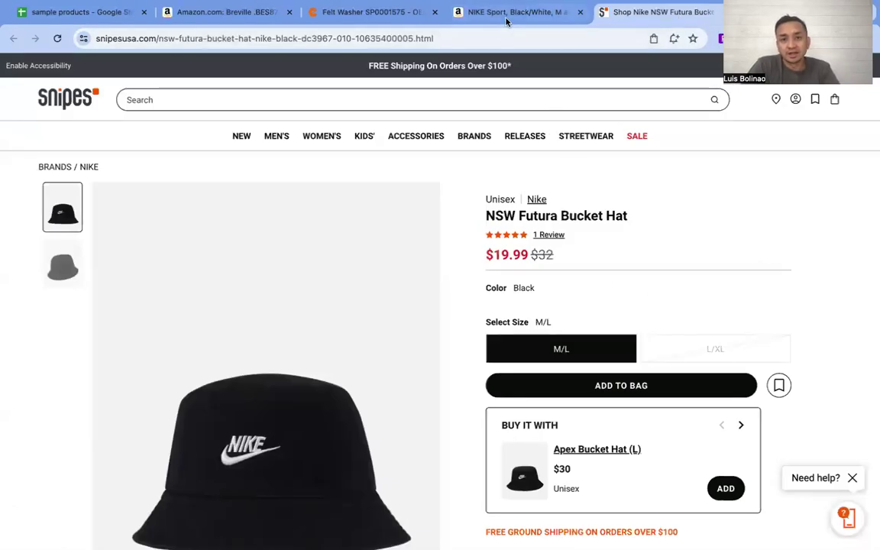
click(462, 13)
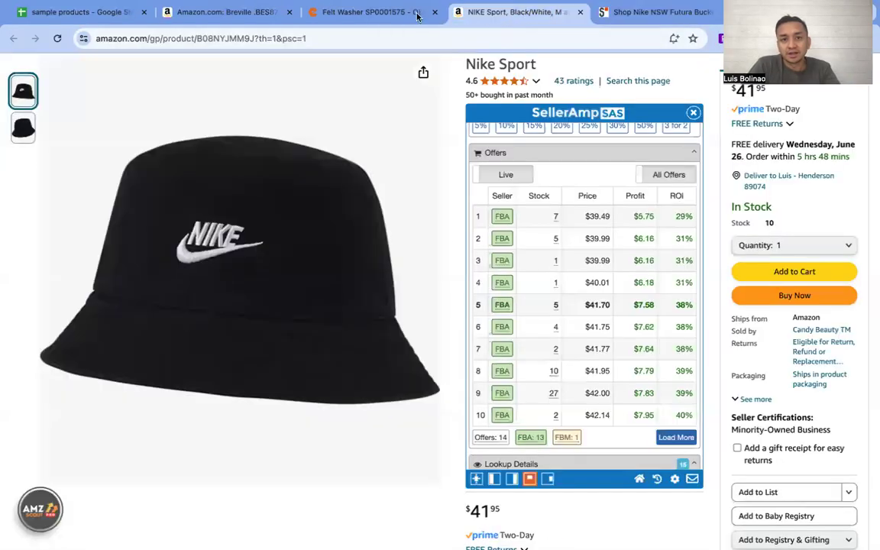
Close the Amazon and Snipes pages for the Nike hat, and decline the 10% off signup offer on the felt washer's supplier page
click(580, 12)
click(534, 11)
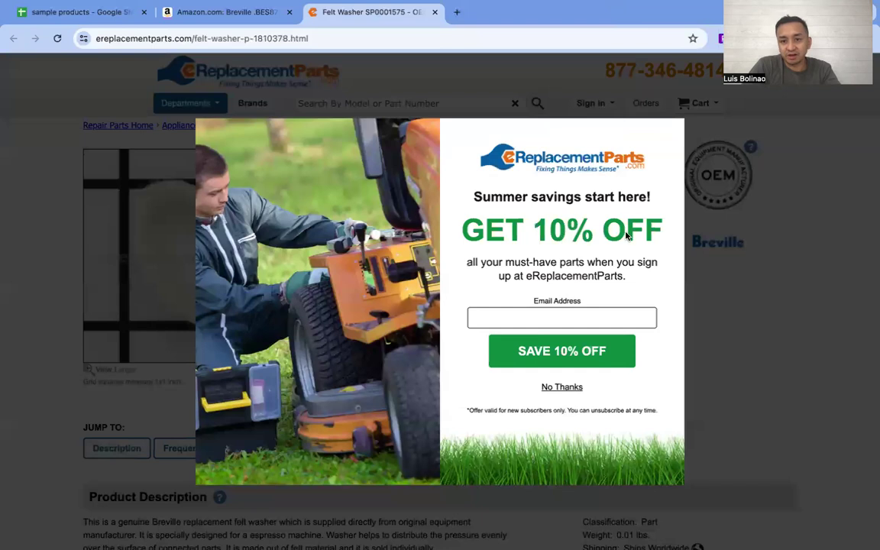
click(561, 386)
scroll(641, 251, down, 1)
scroll(640, 250, up, 1)
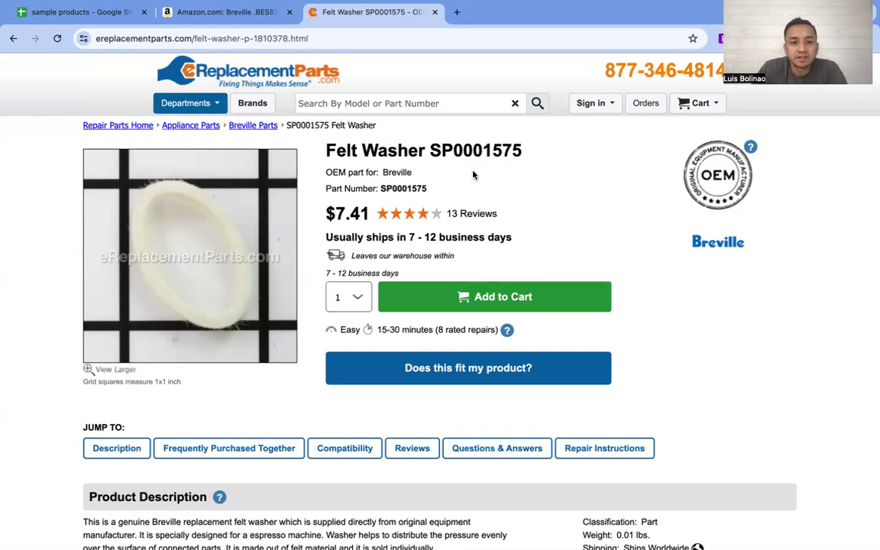
Check the Breville felt washer's SellerAmp figures on Amazon, and read the product description on the supplier page
click(231, 13)
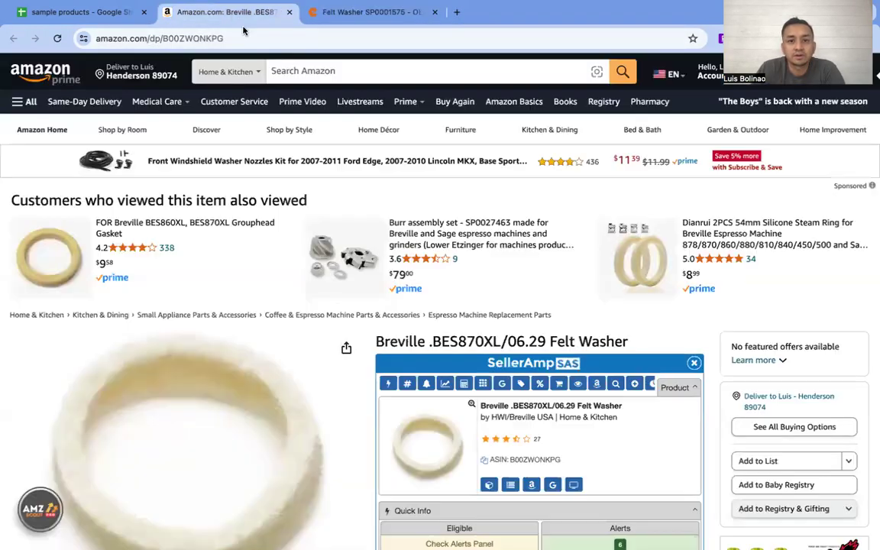
scroll(670, 310, down, 2)
scroll(692, 321, down, 2)
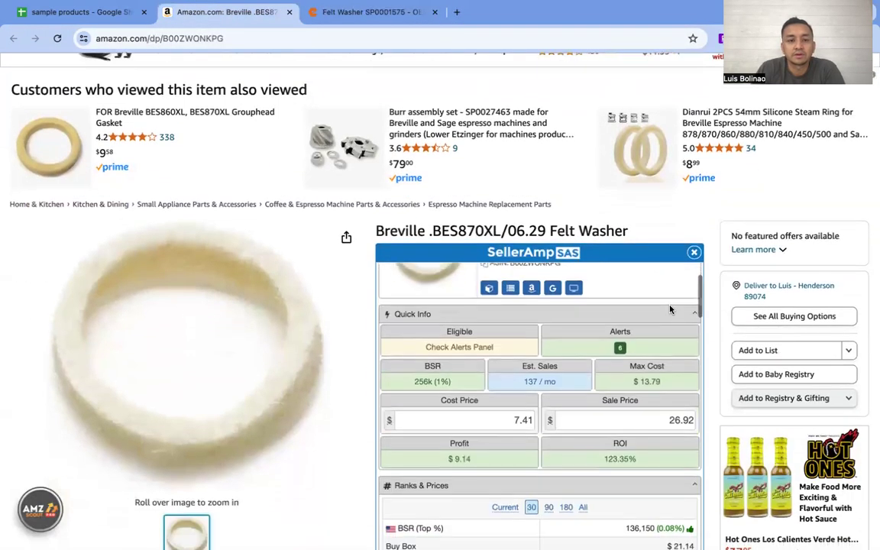
click(368, 9)
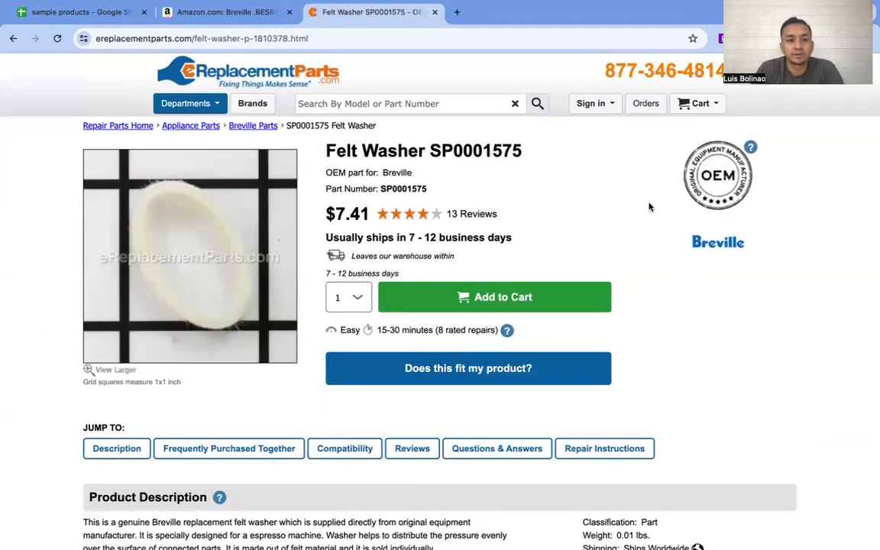
scroll(653, 224, down, 3)
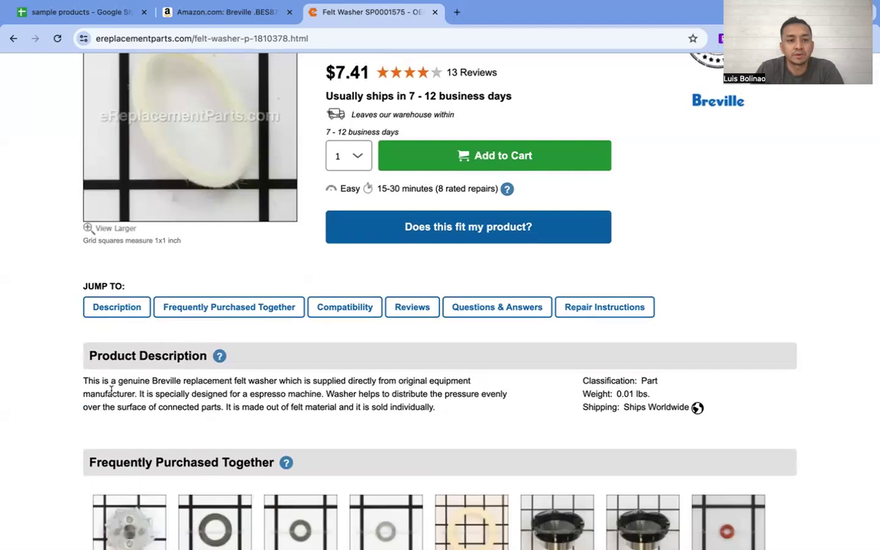
scroll(550, 332, up, 3)
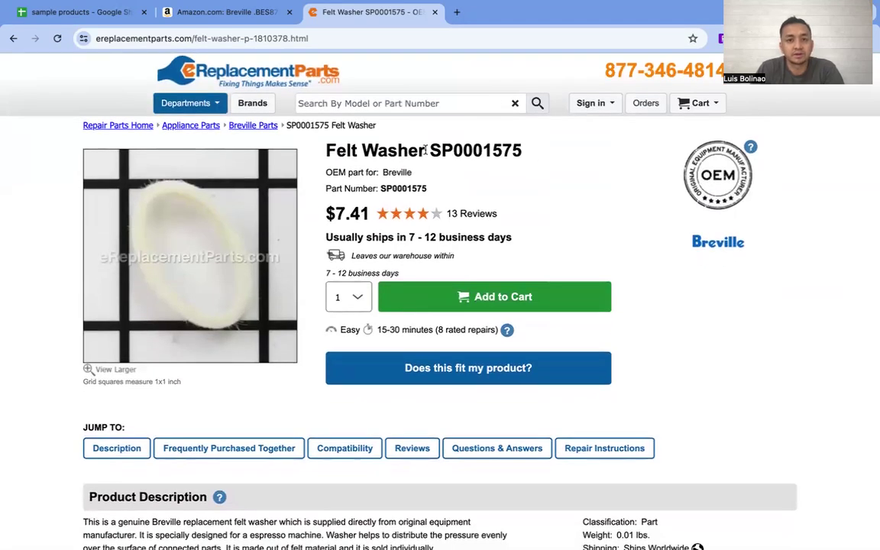
Examine the item details, Keepa price history and SellerAmp quick info on the Amazon listing for the Breville felt washer
click(229, 12)
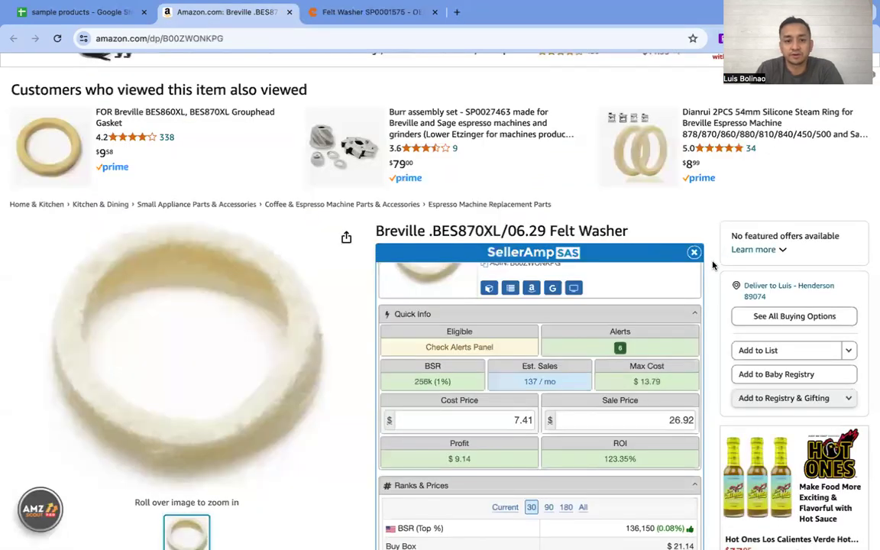
scroll(712, 265, down, 10)
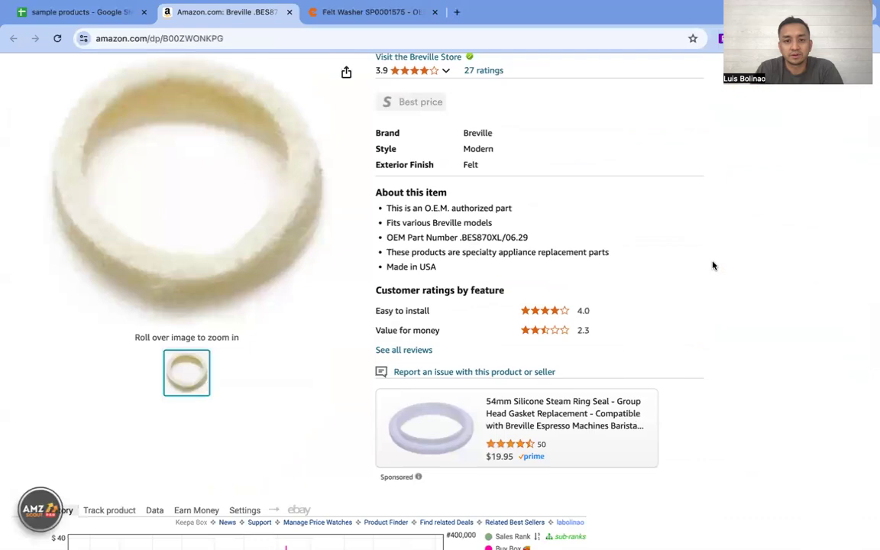
scroll(712, 265, down, 10)
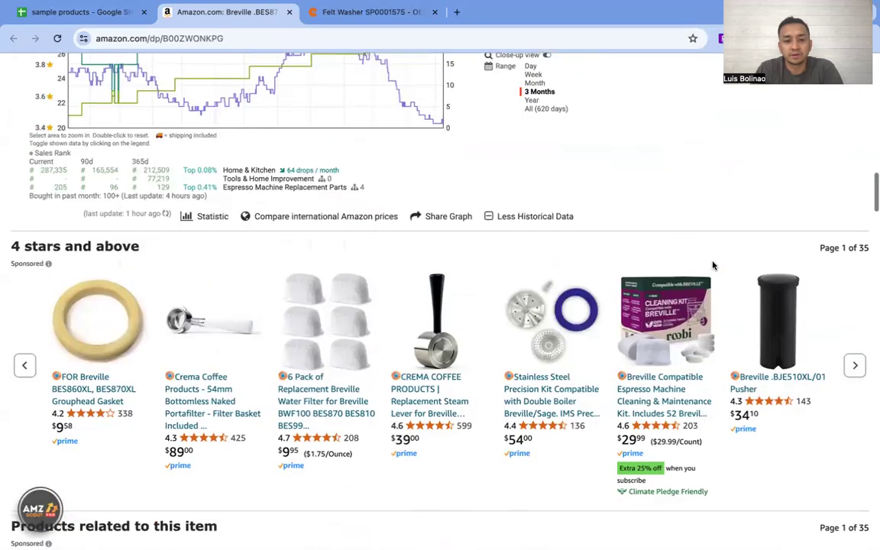
scroll(712, 265, up, 15)
scroll(703, 324, down, 1)
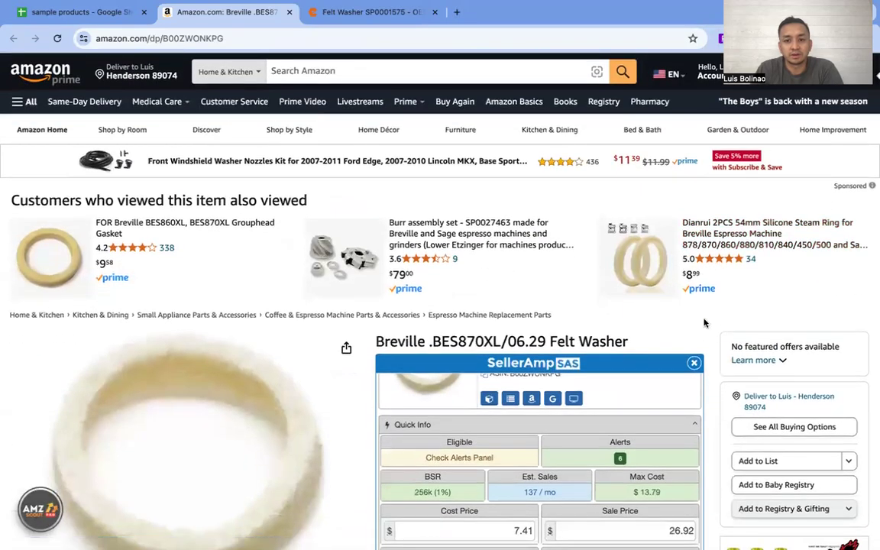
scroll(703, 324, down, 2)
scroll(703, 324, down, 1)
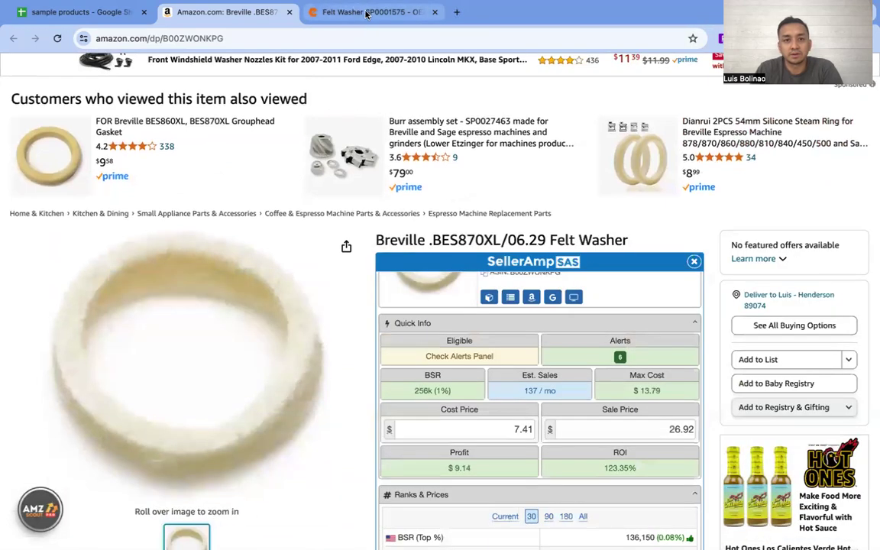
Copy part number SP0001575 from the supplier's felt washer title and search the Amazon listing page for it
click(367, 12)
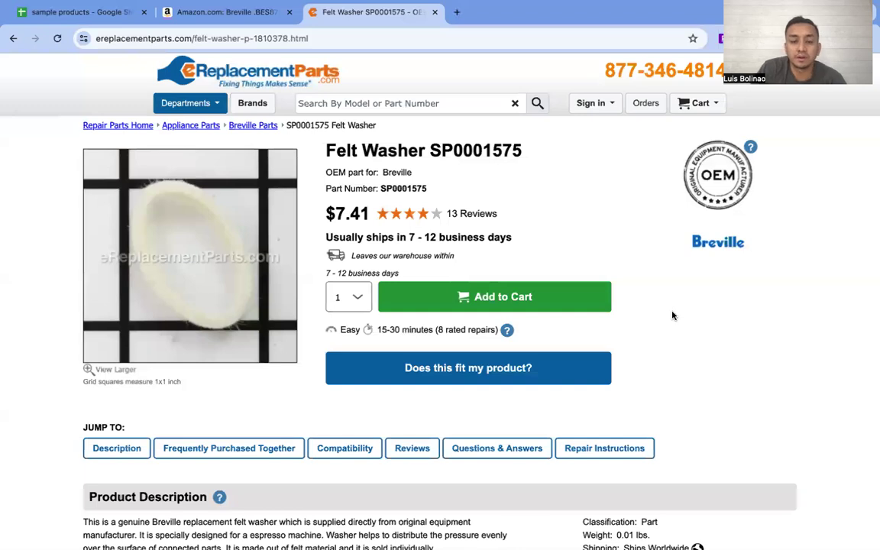
scroll(691, 296, down, 3)
scroll(691, 297, up, 2)
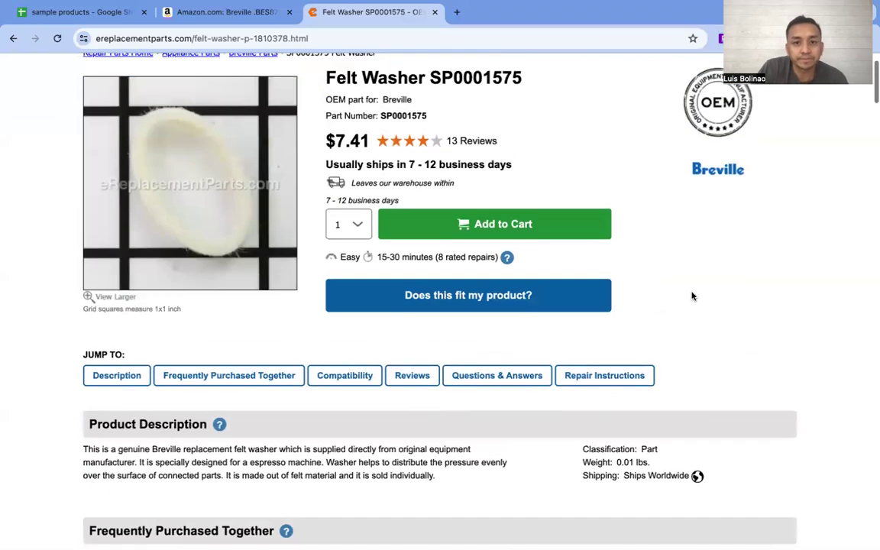
scroll(692, 296, up, 1)
drag(438, 152, 517, 149)
key(ctrl+c)
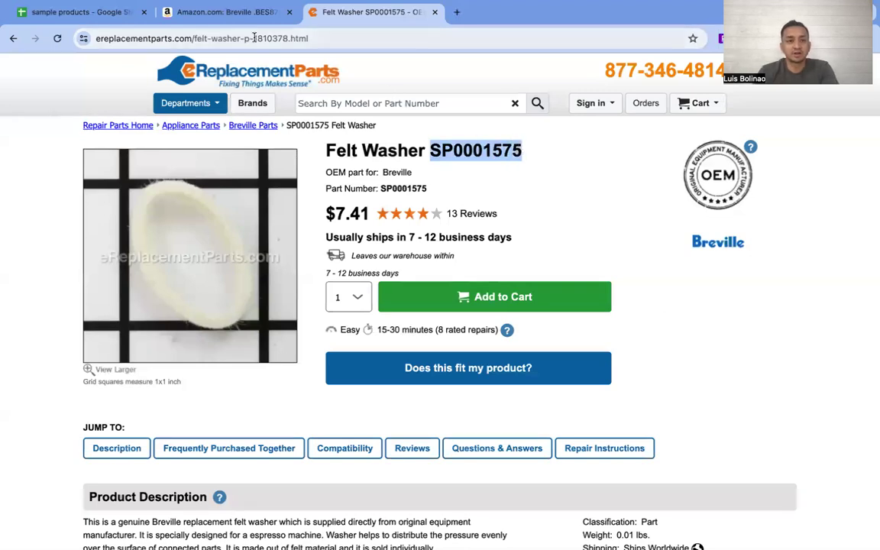
click(241, 14)
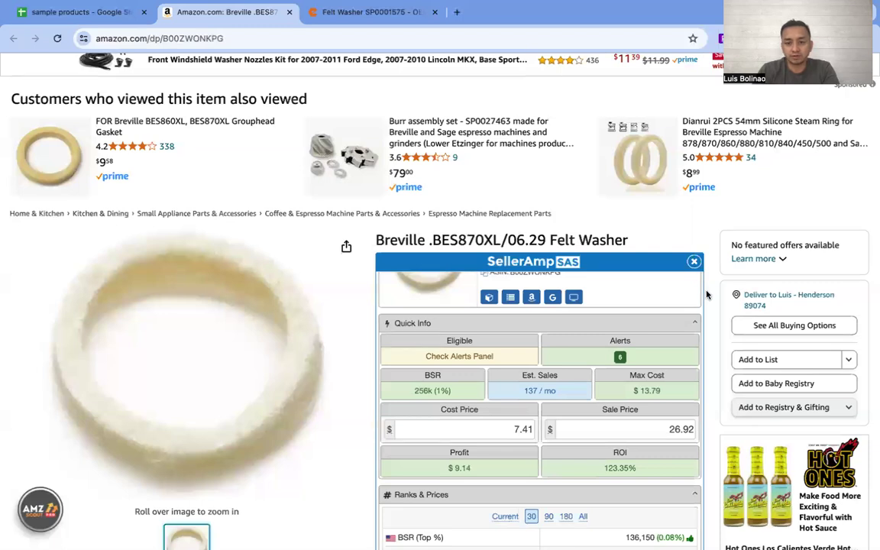
scroll(707, 294, down, 1)
key(ctrl+f)
key(ctrl+v)
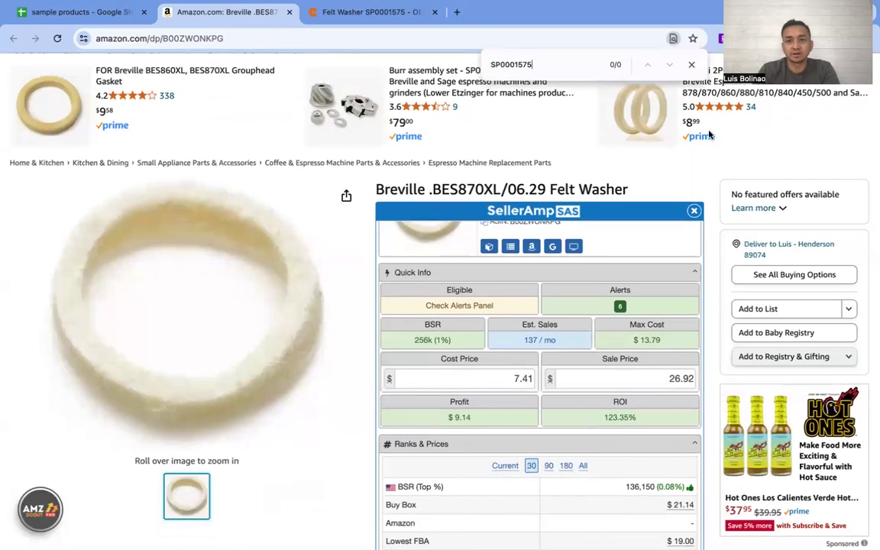
key(Escape)
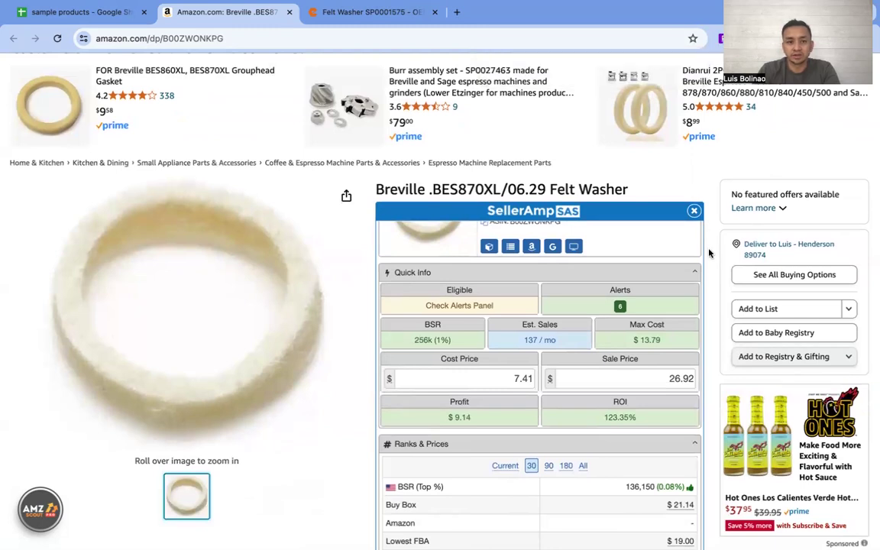
Copy the OEM part number .BES870XL/06.29 from the Amazon item details and search the supplier page for it
scroll(709, 253, down, 3)
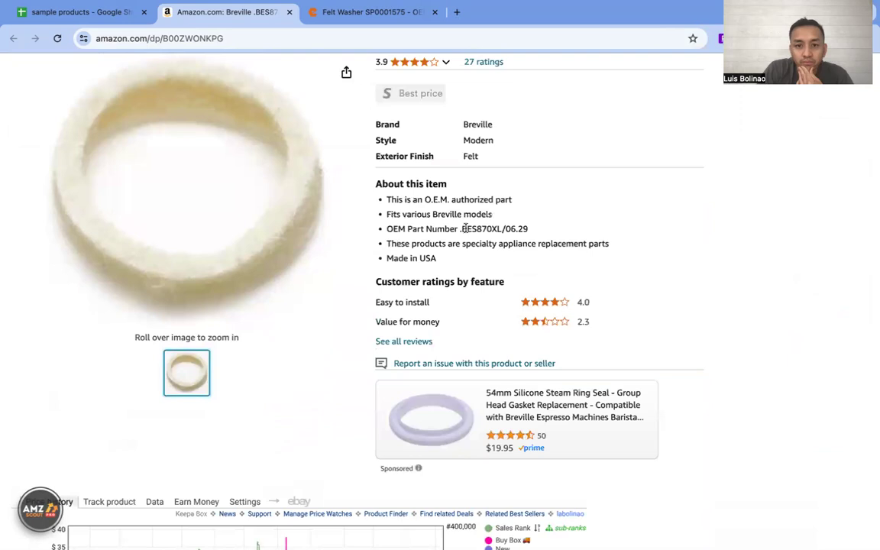
drag(462, 228, 539, 230)
key(ctrl+c)
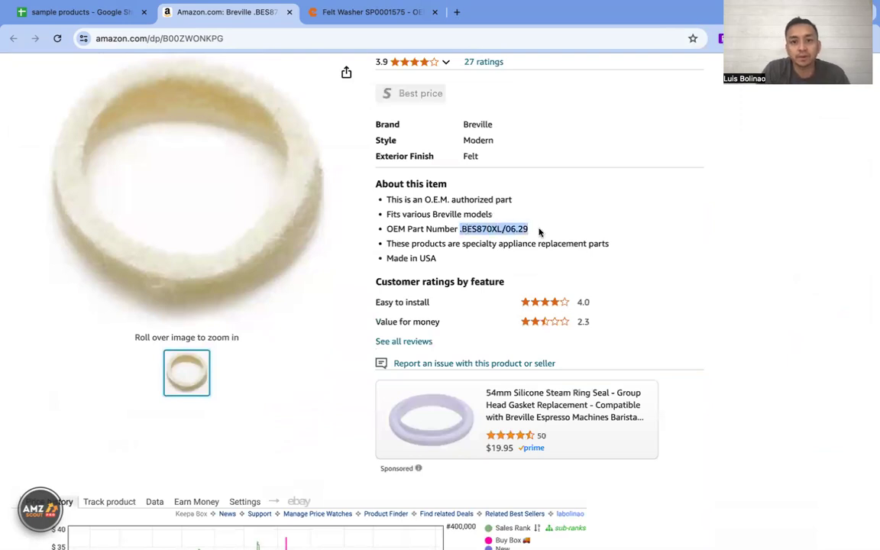
key(ctrl+Tab)
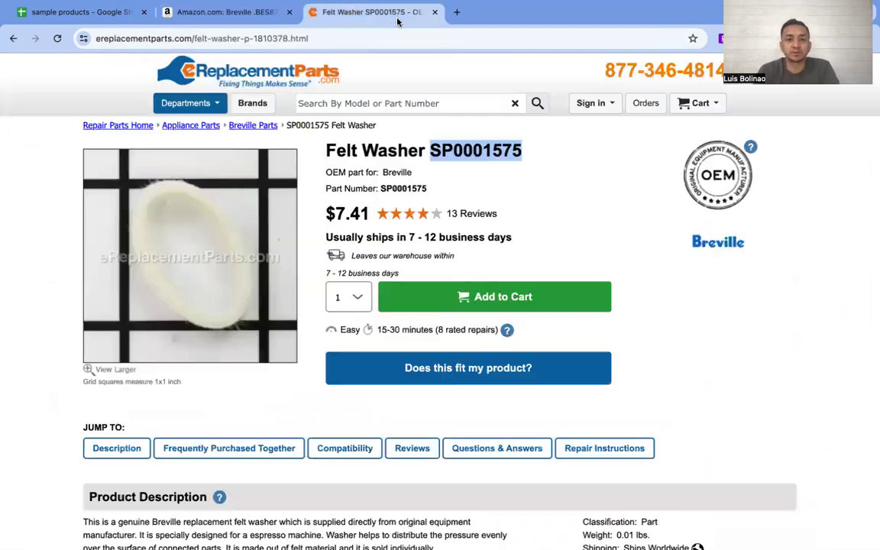
key(ctrl+f)
key(ctrl+v)
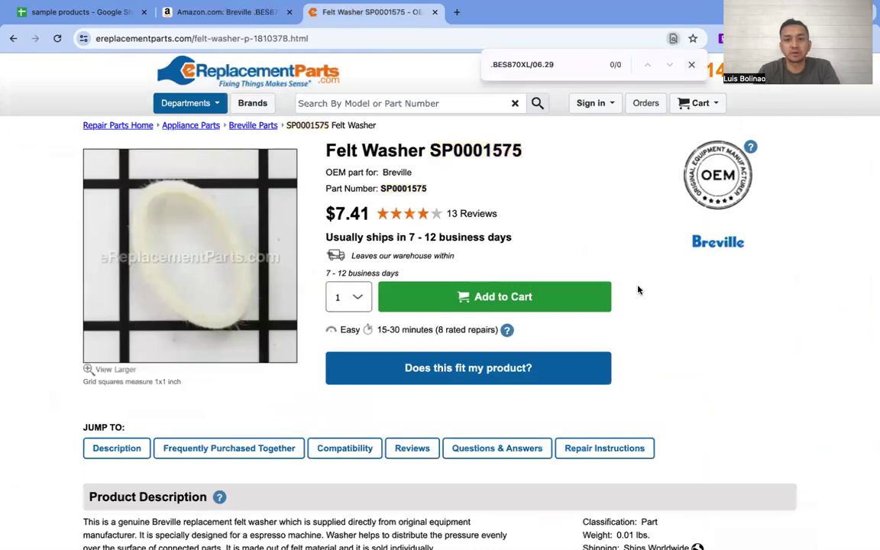
Shorten the page search to .BES870XL, and look through the supplier page's compatibility and customer review sections
key(BackSpace)
key(BackSpace)
key(BackSpace)
key(BackSpace)
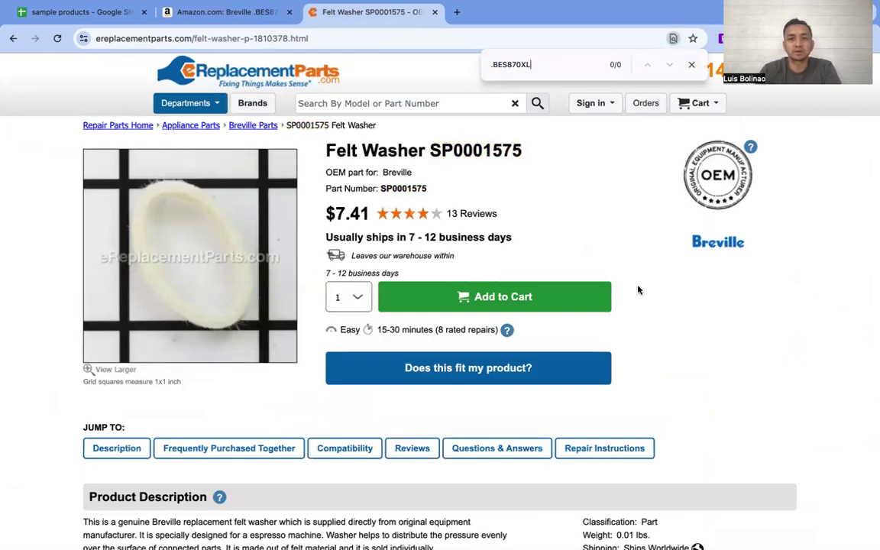
scroll(564, 255, down, 3)
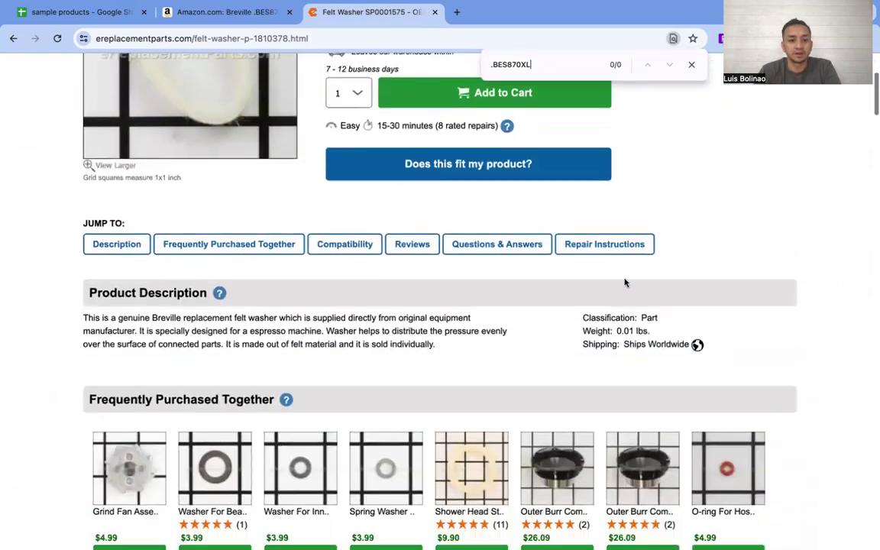
scroll(592, 304, down, 5)
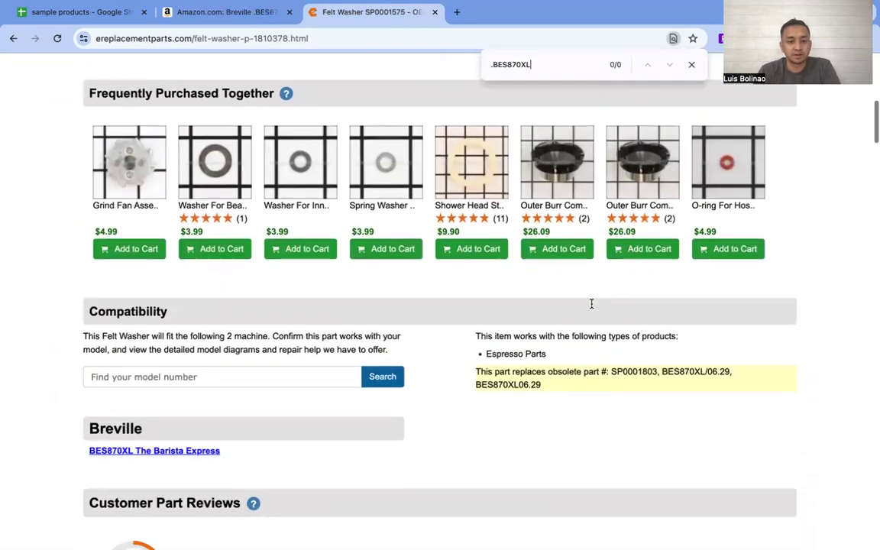
scroll(507, 299, down, 6)
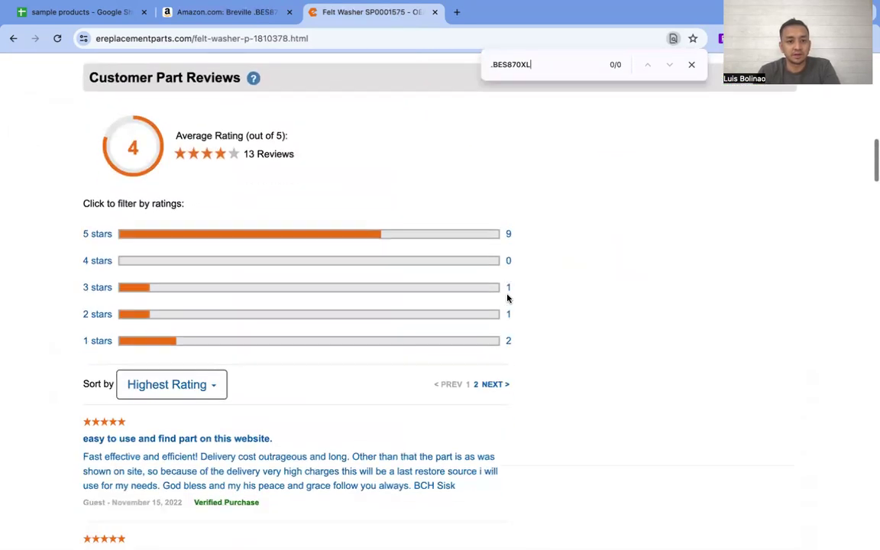
scroll(495, 285, down, 5)
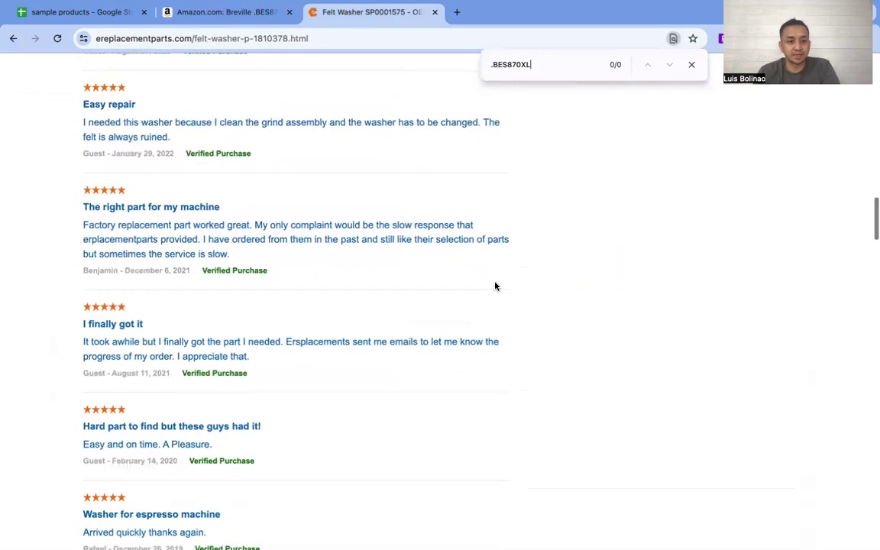
Skim the remaining supplier reviews for the felt washer, and compare its product photo with the one on the Amazon listing
scroll(426, 280, down, 2)
scroll(426, 279, down, 2)
scroll(426, 280, up, 19)
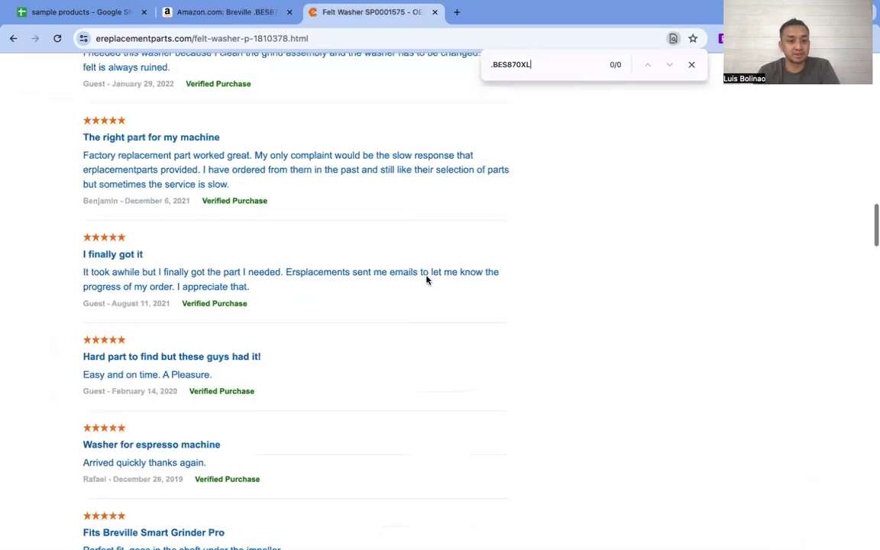
scroll(426, 279, up, 1)
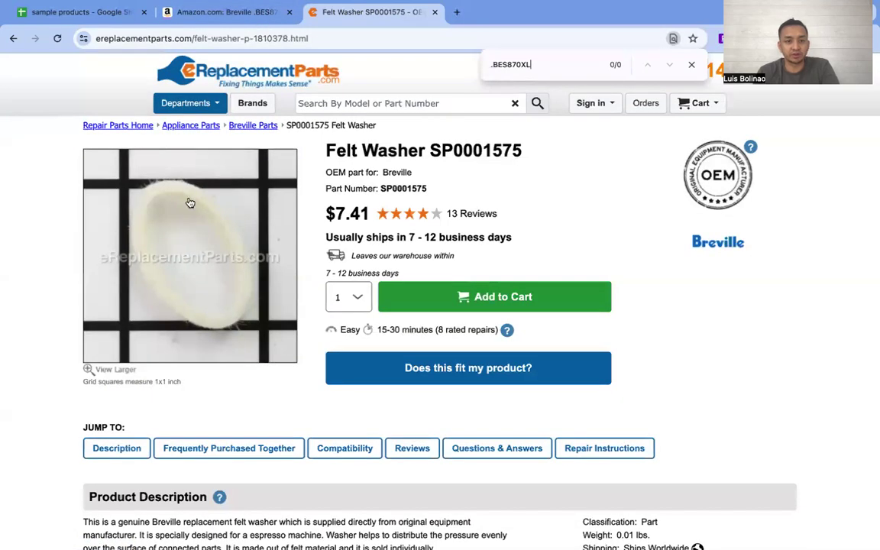
click(225, 15)
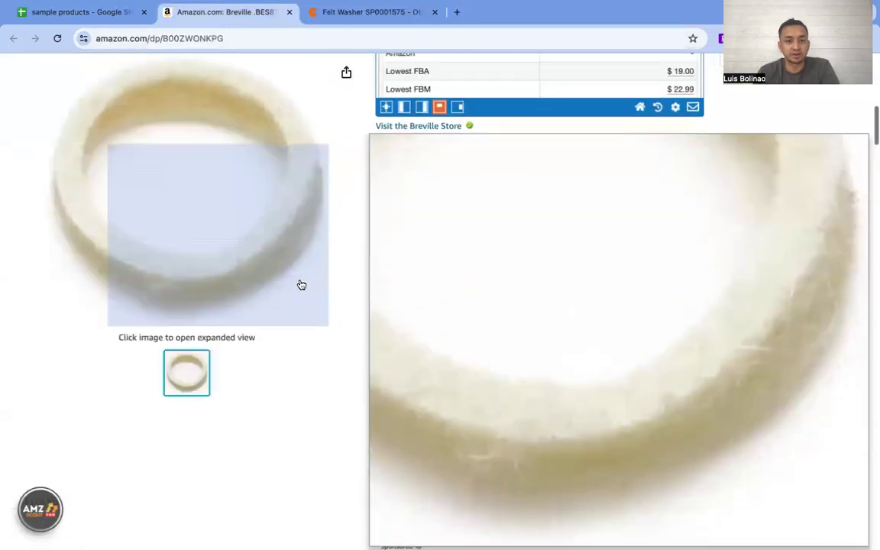
scroll(599, 157, up, 3)
scroll(685, 311, up, 6)
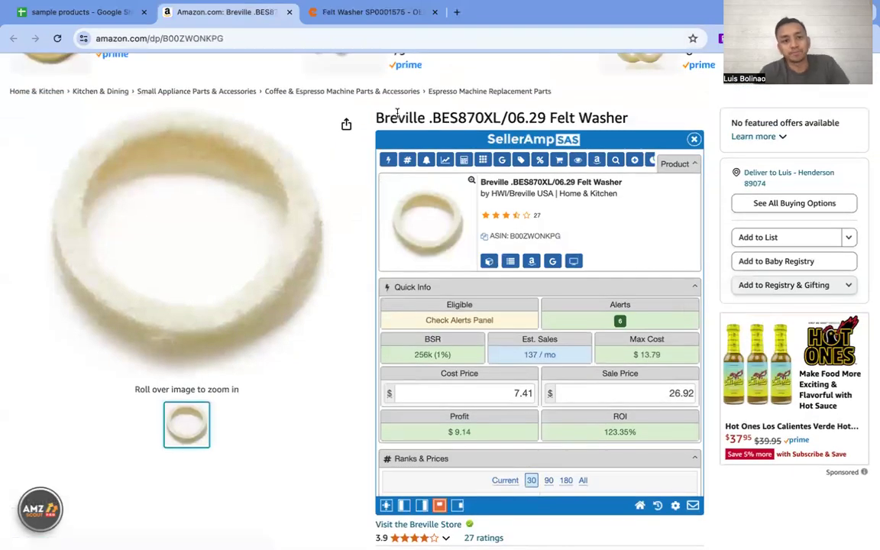
Compare part number .BES870XL/06.29 in the Amazon listing title with the part number on the supplier's felt washer page
scroll(412, 130, up, 1)
drag(431, 172, 540, 171)
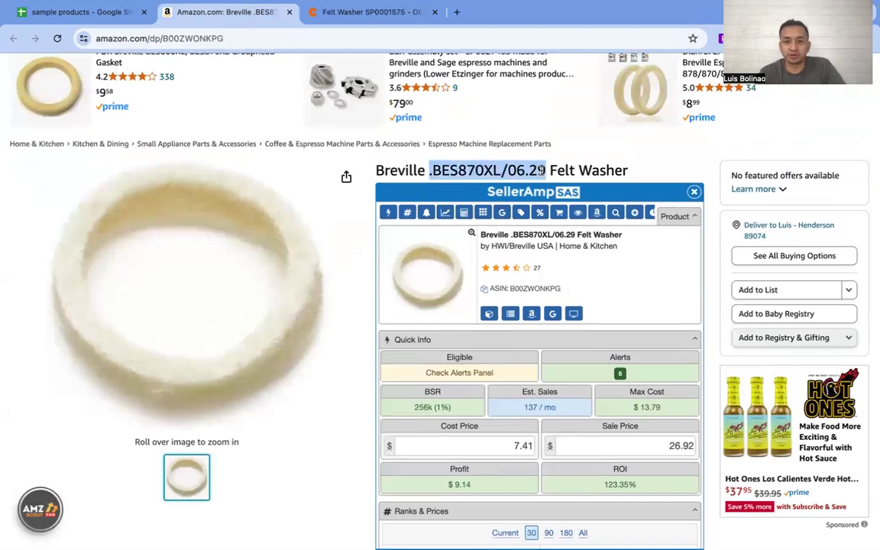
click(645, 175)
drag(429, 171, 544, 171)
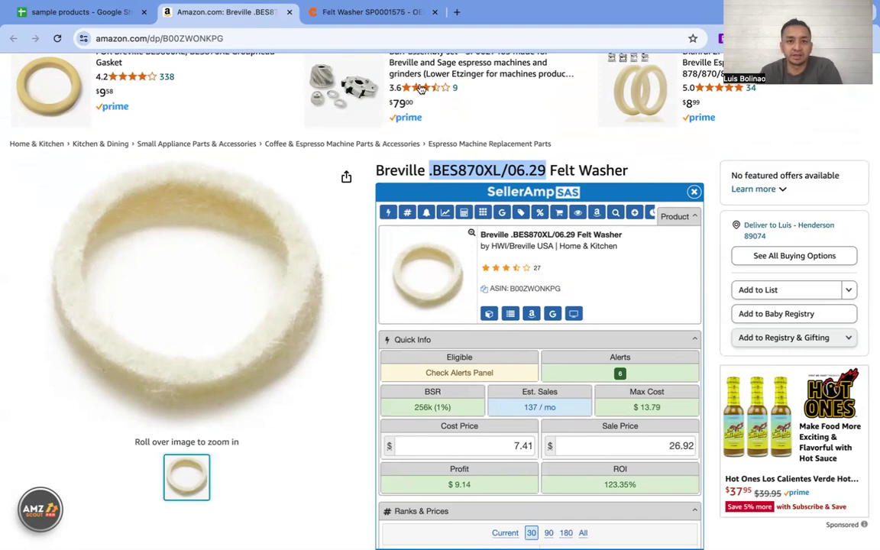
click(371, 13)
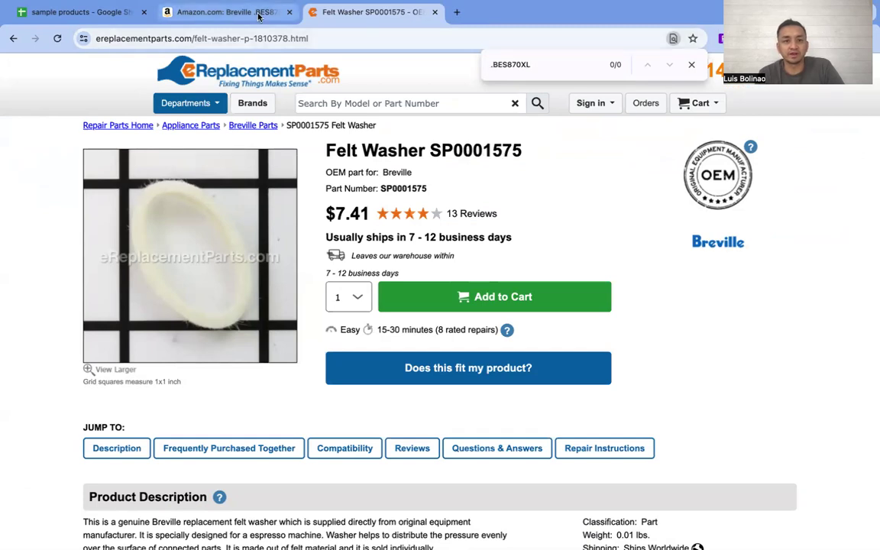
click(225, 12)
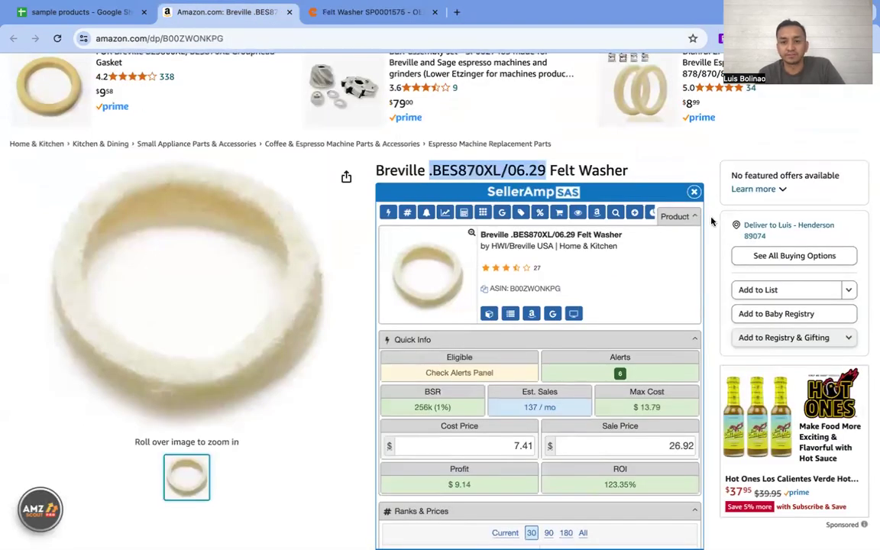
Recheck the Amazon felt washer listing's item details and SellerAmp quick info against the supplier page
scroll(710, 221, down, 3)
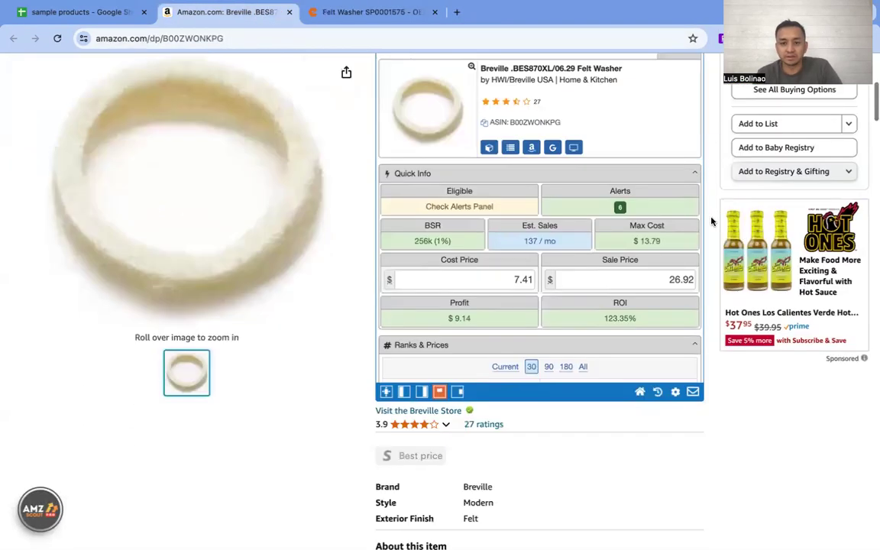
scroll(710, 221, down, 3)
scroll(710, 221, up, 2)
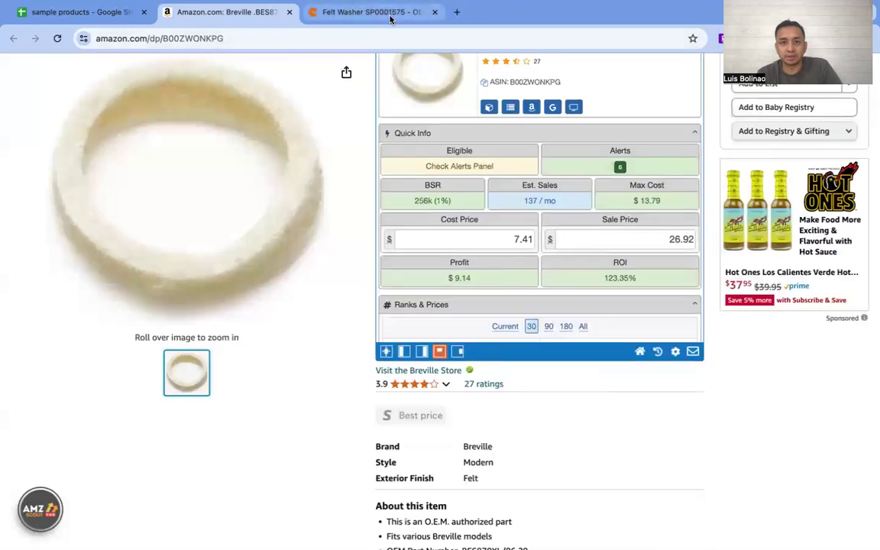
click(390, 19)
click(241, 13)
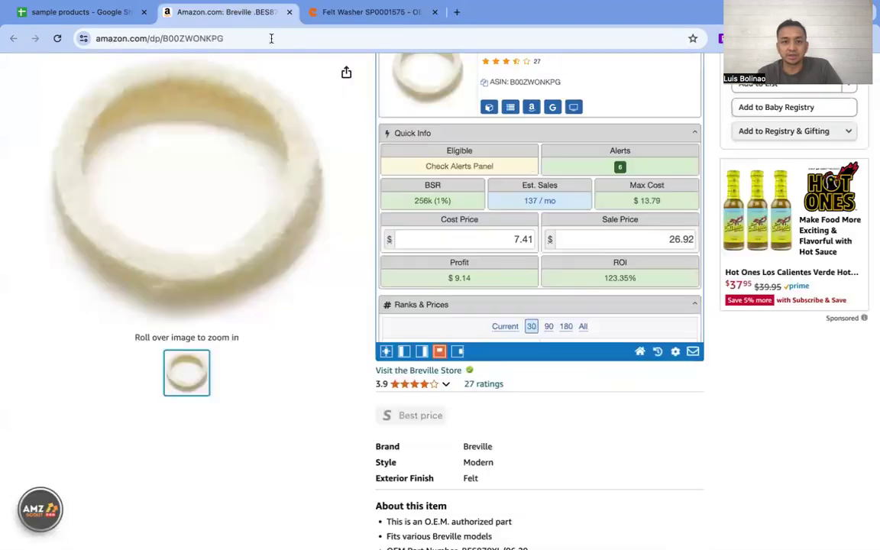
scroll(708, 260, up, 2)
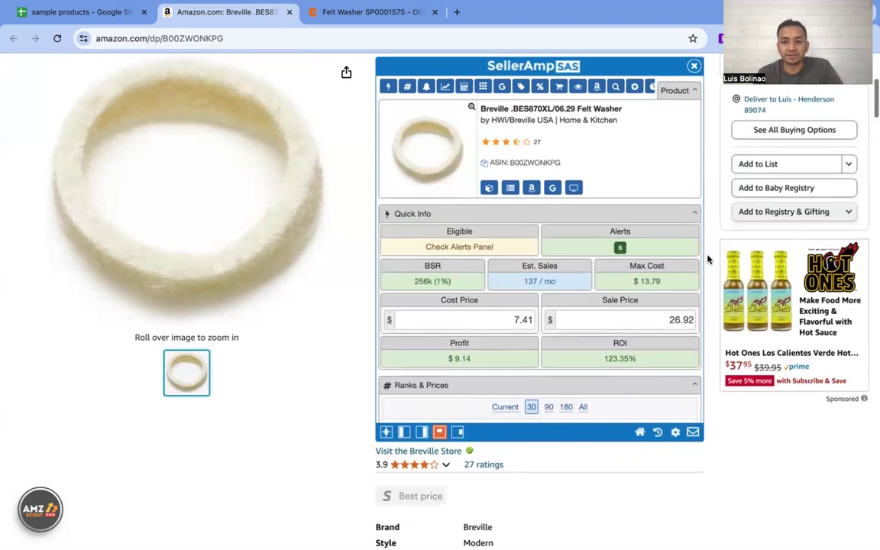
scroll(687, 268, down, 1)
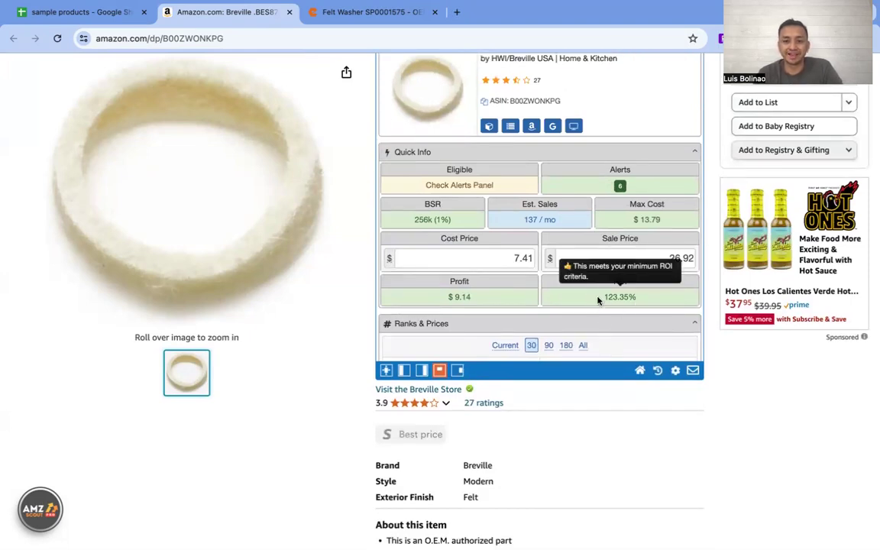
Review the felt washer's ROI in SellerAmp and its Keepa sales rank and offer count charts
drag(601, 297, 638, 300)
scroll(713, 315, down, 8)
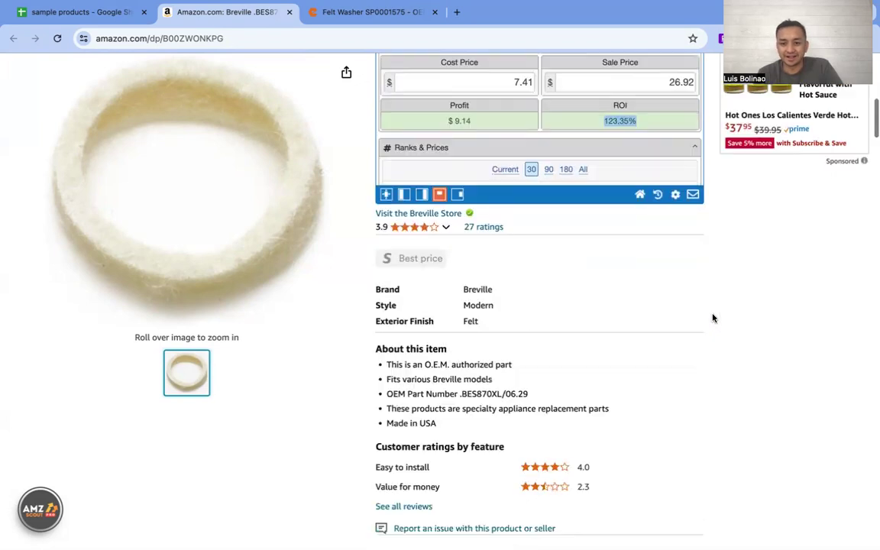
scroll(712, 317, down, 5)
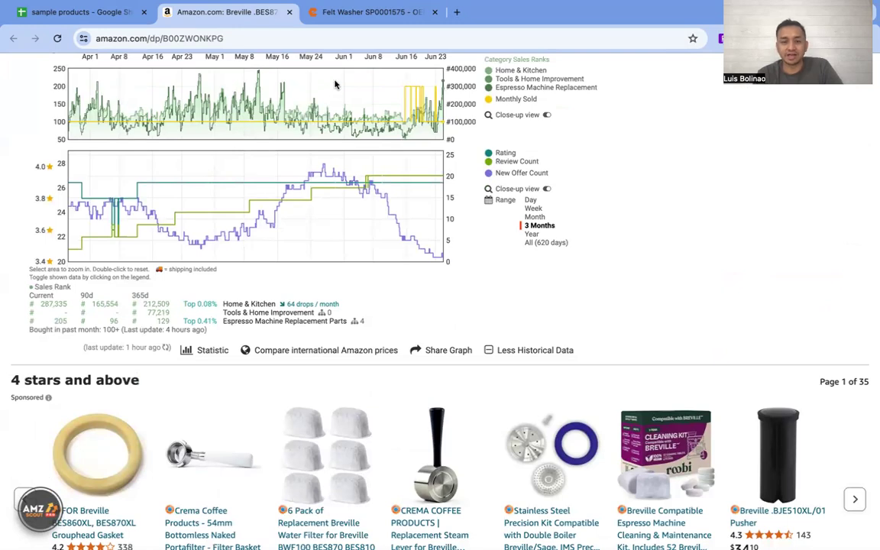
scroll(673, 252, up, 10)
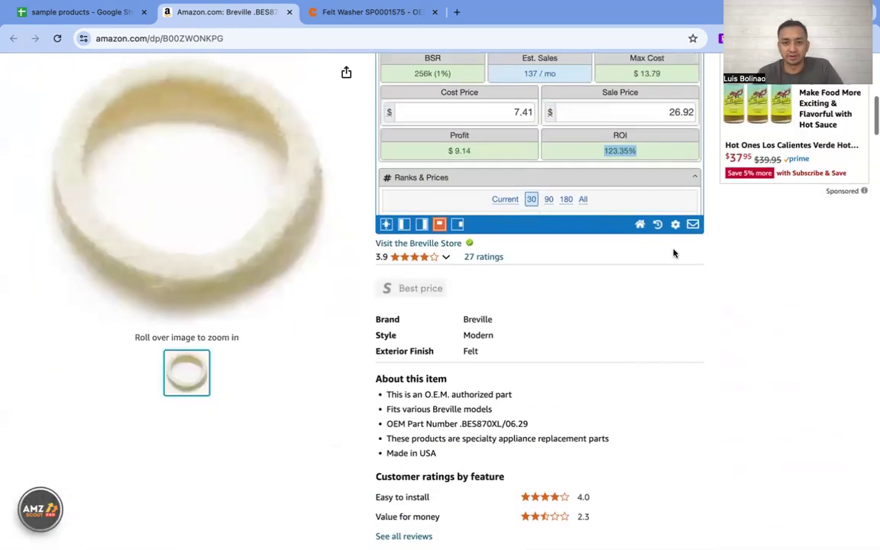
scroll(673, 252, up, 2)
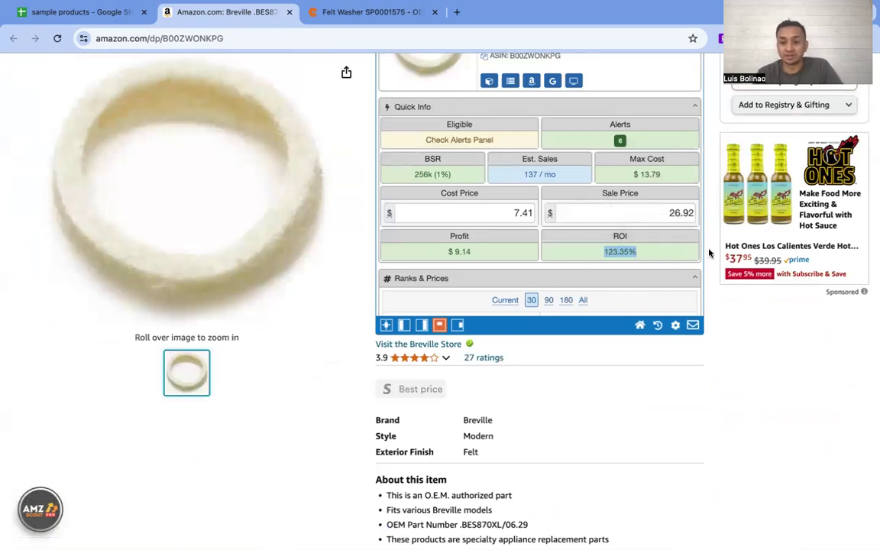
scroll(709, 253, up, 4)
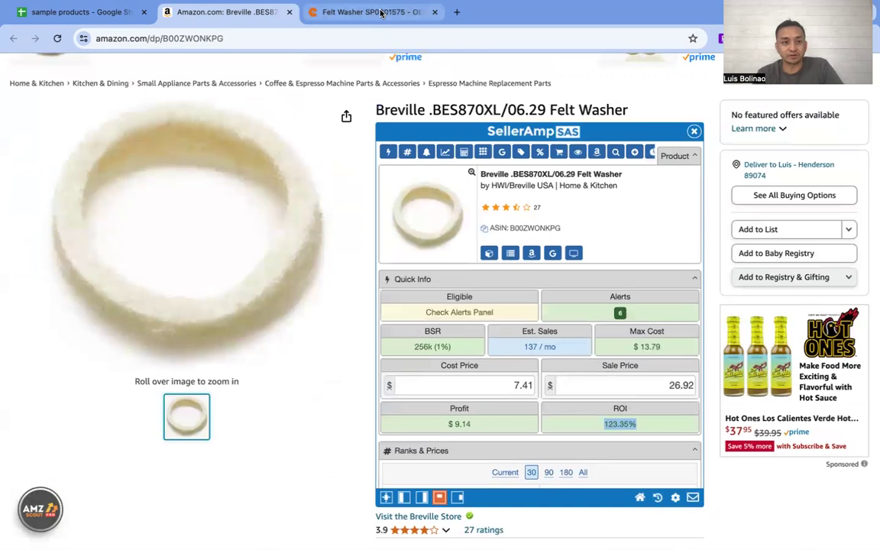
Close the page search on the supplier page and compare its part number with .BES870XL/06.29 in the Amazon title
click(382, 15)
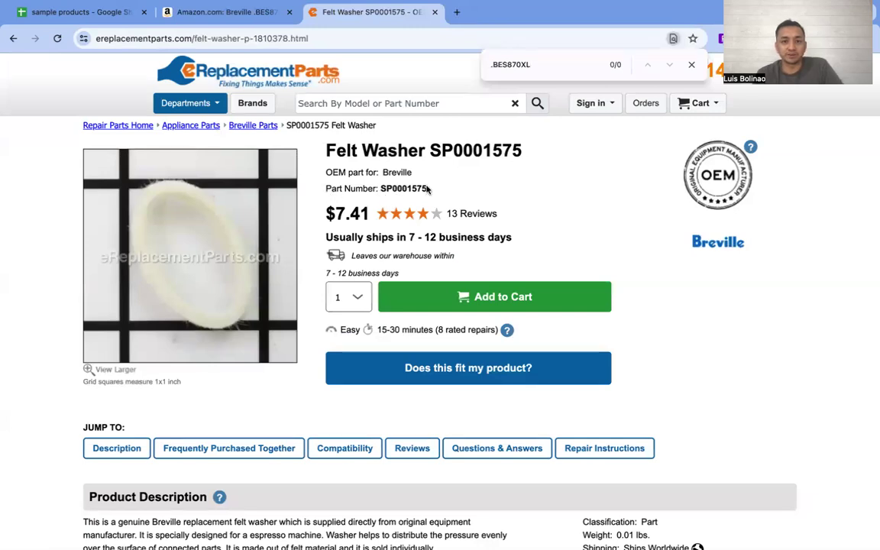
key(Escape)
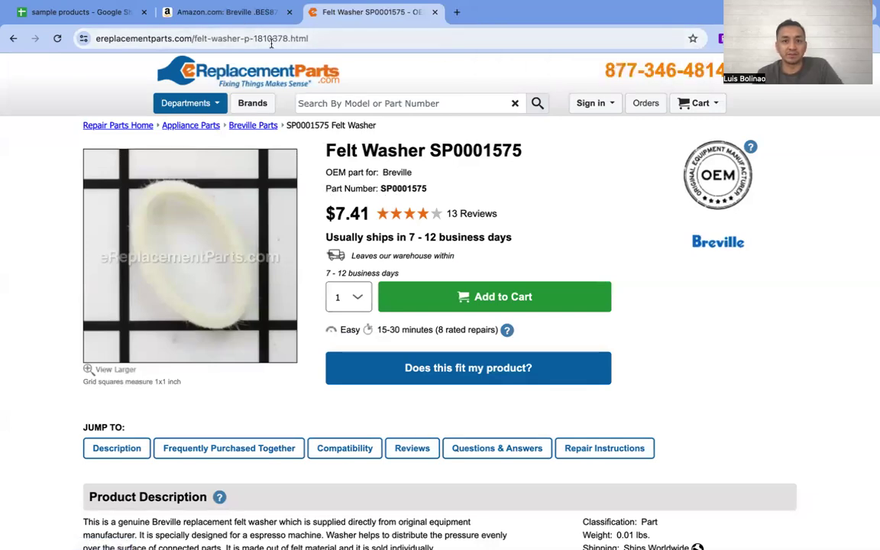
click(240, 14)
scroll(686, 257, up, 1)
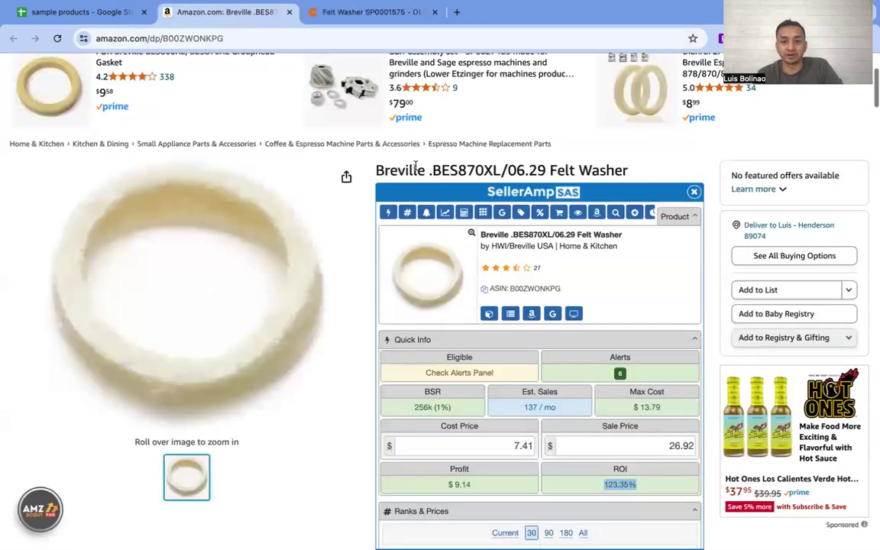
drag(429, 169, 546, 170)
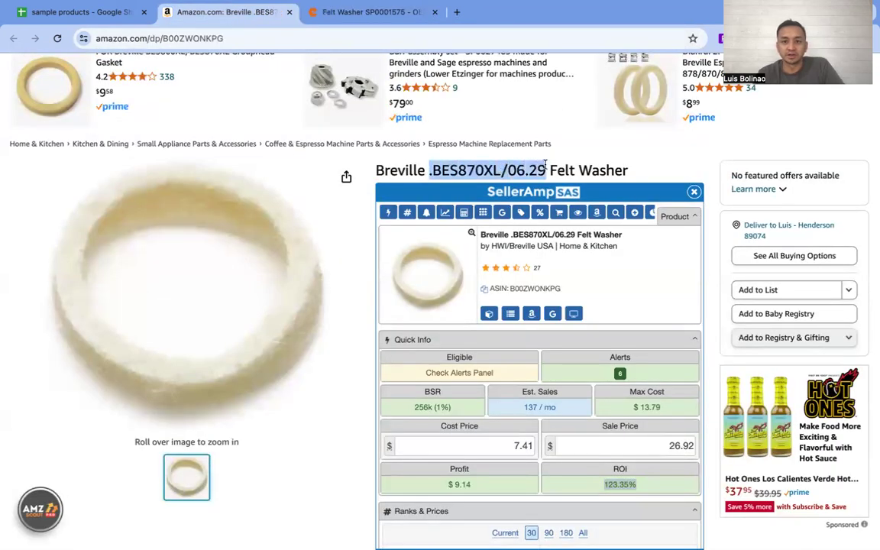
Check the OEM part number line in the Amazon listing's item description
scroll(711, 254, down, 10)
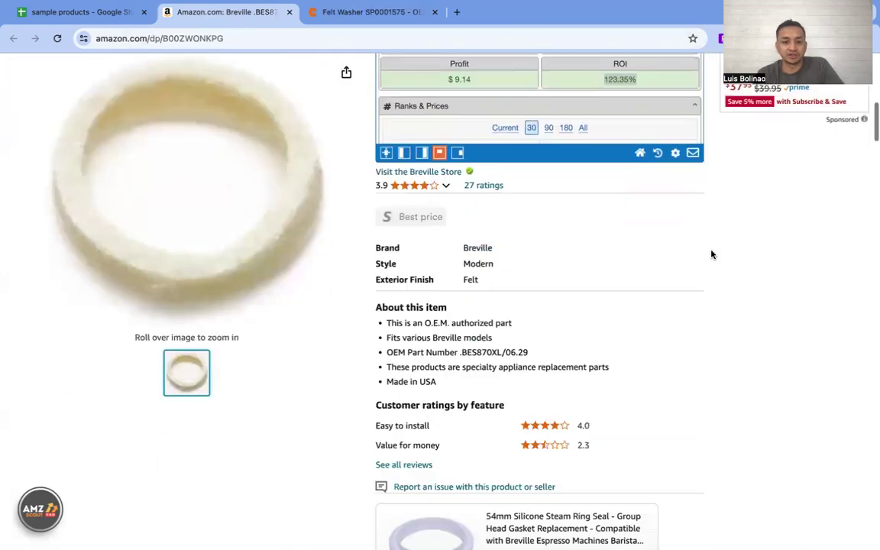
scroll(711, 254, down, 4)
scroll(711, 254, up, 6)
scroll(710, 255, up, 5)
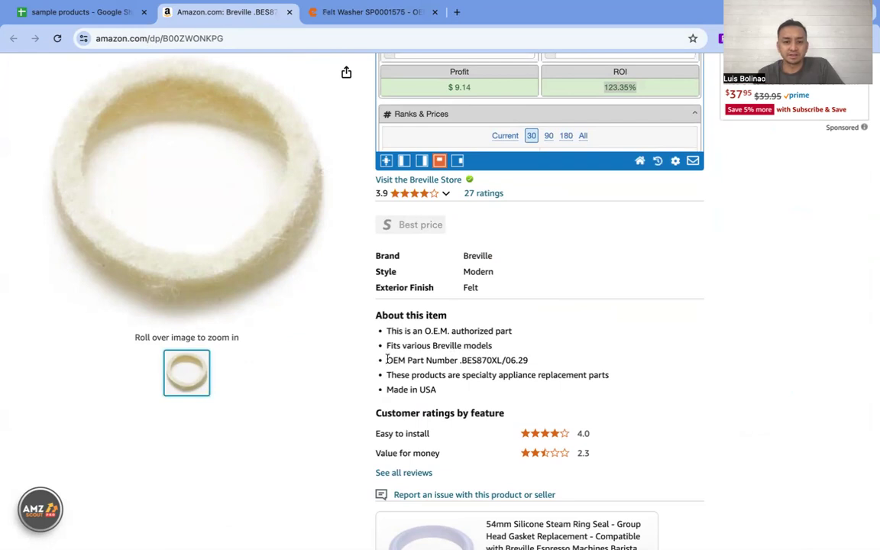
triple_click(438, 361)
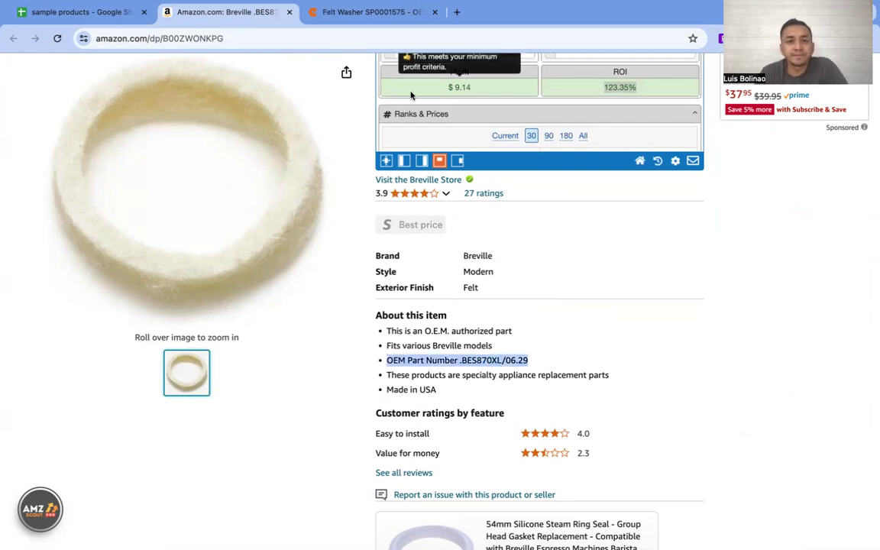
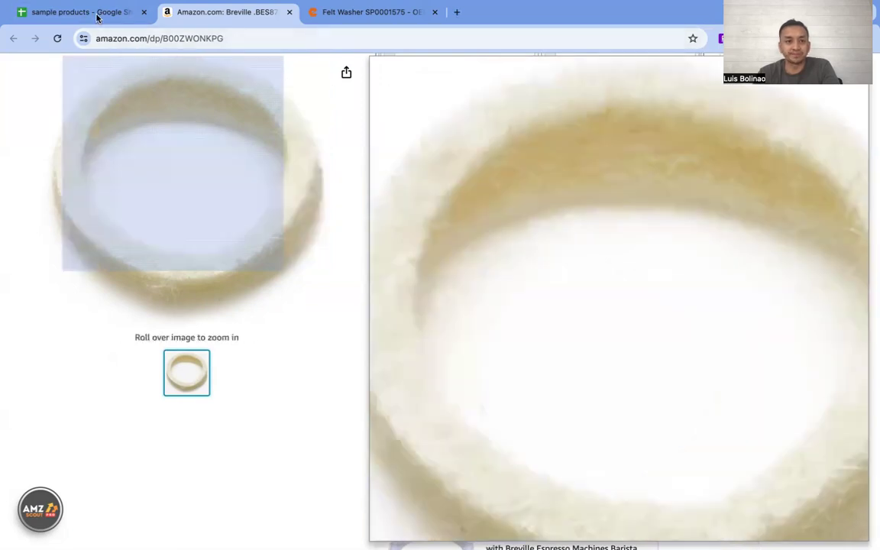
In the sample products sheet, enter "Too risky to buy. Products do not look like the same ones." in E6 for the Breville washer
click(99, 17)
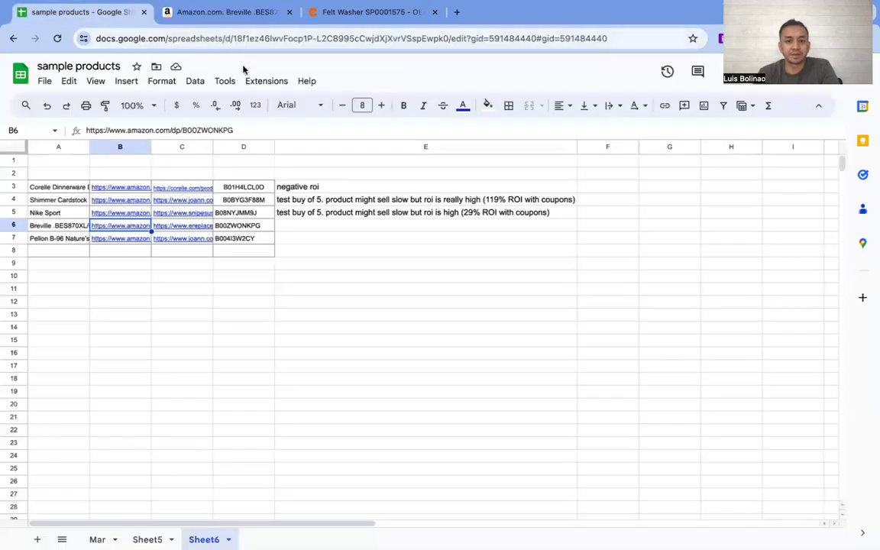
click(306, 226)
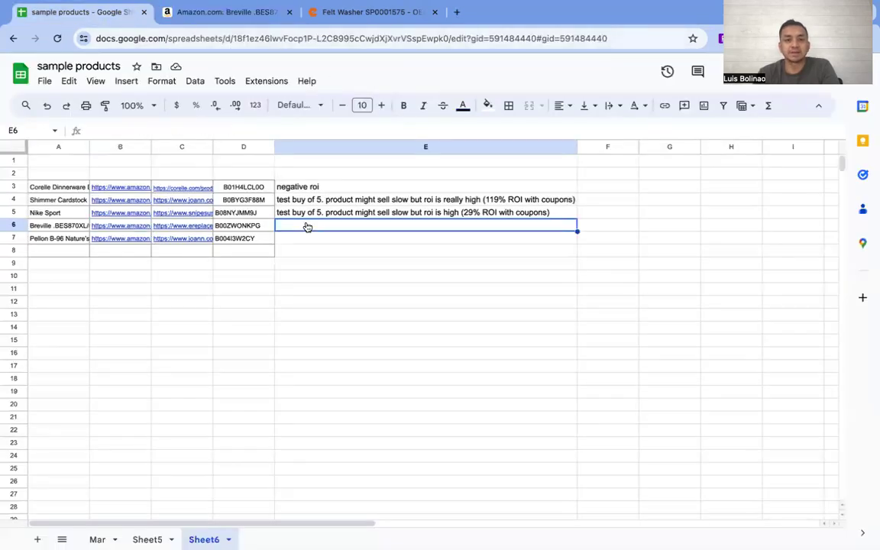
text(Too risky to buy. Products do no)
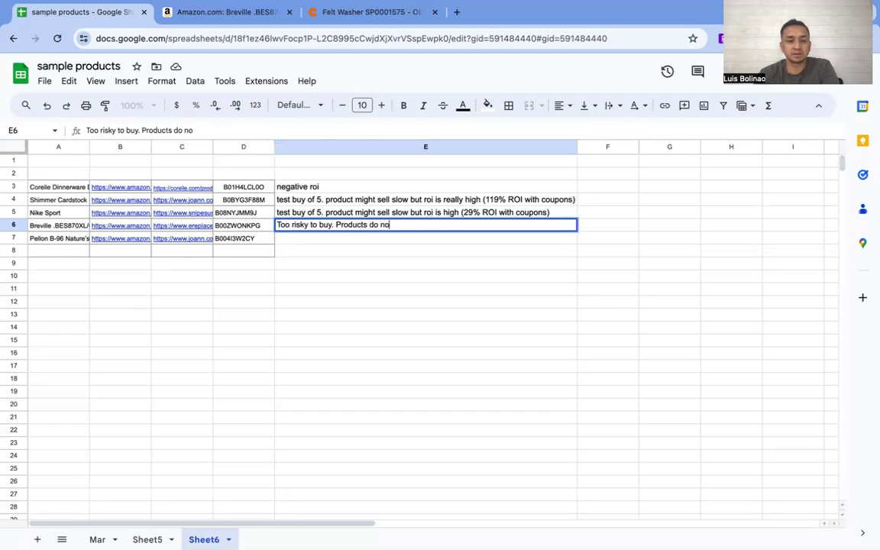
text(t look like the same ones.)
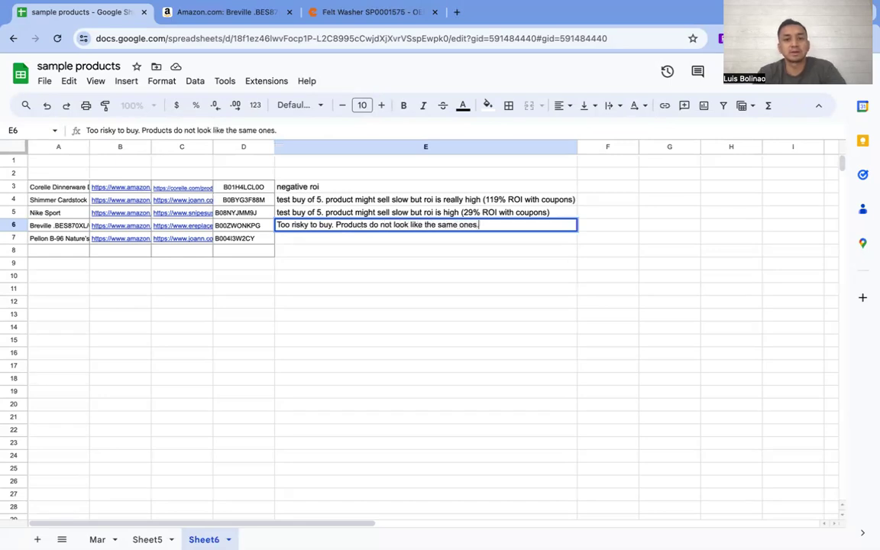
Open the Joann supplier link and the Amazon link for the Pellon B-96 batting in row 7
click(167, 240)
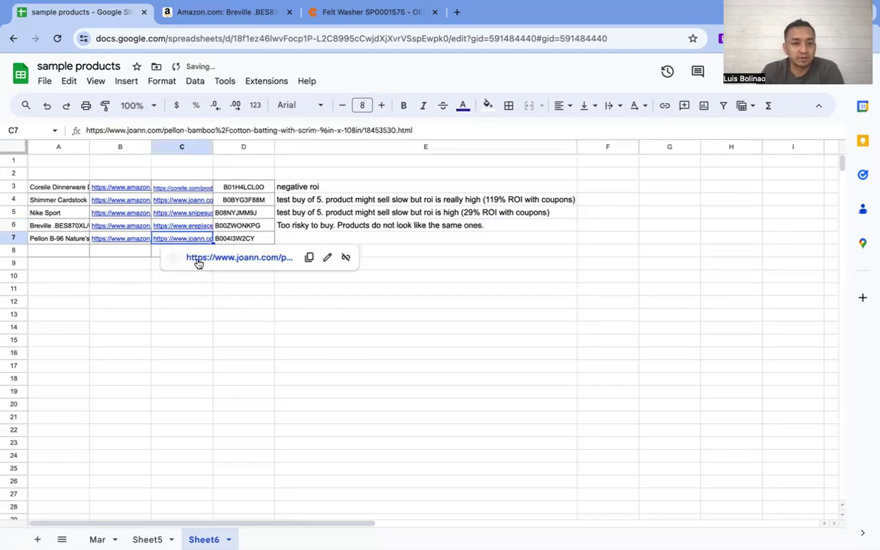
click(197, 257)
click(109, 19)
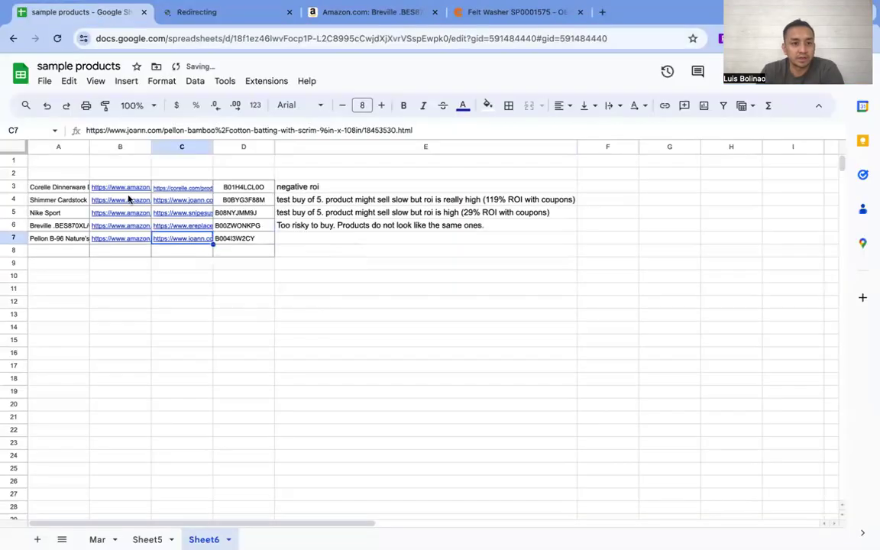
click(121, 238)
click(134, 258)
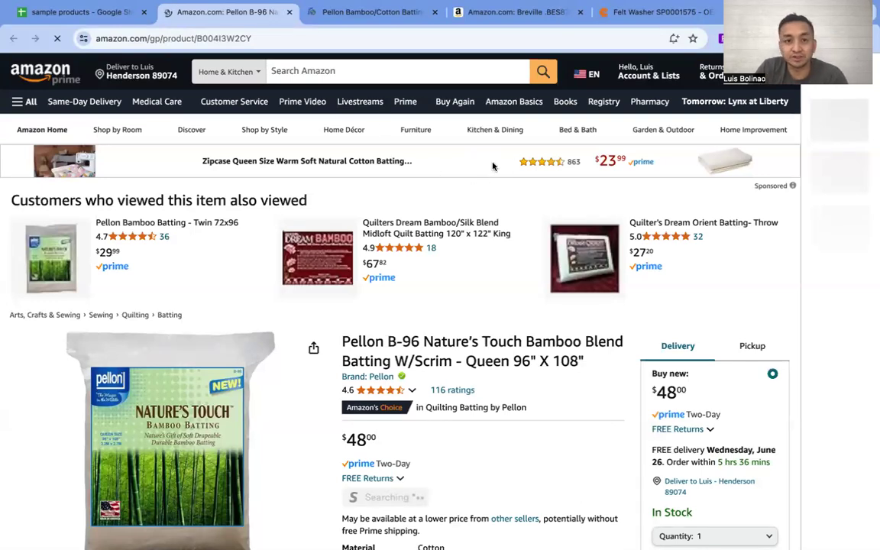
Close the Breville washer's Amazon listing and its supplier page, keeping the Joann page for the Pellon batting open
click(84, 15)
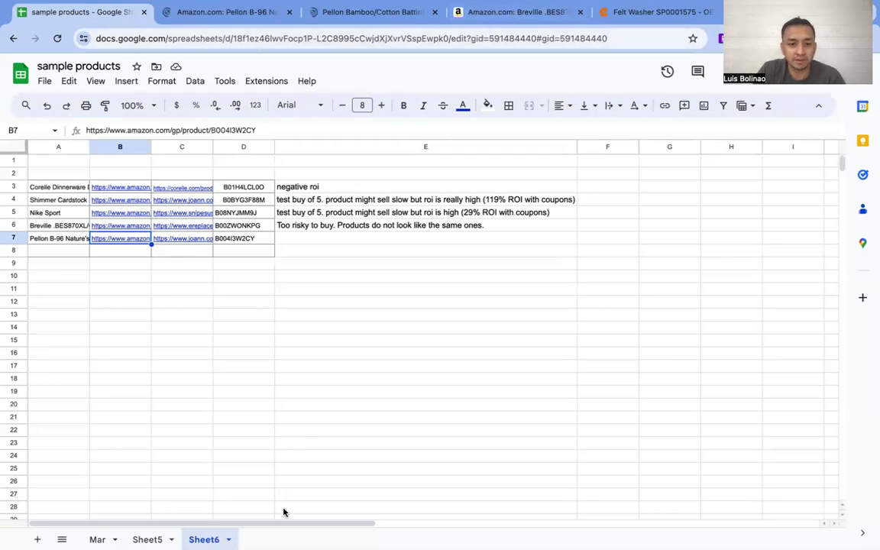
click(535, 13)
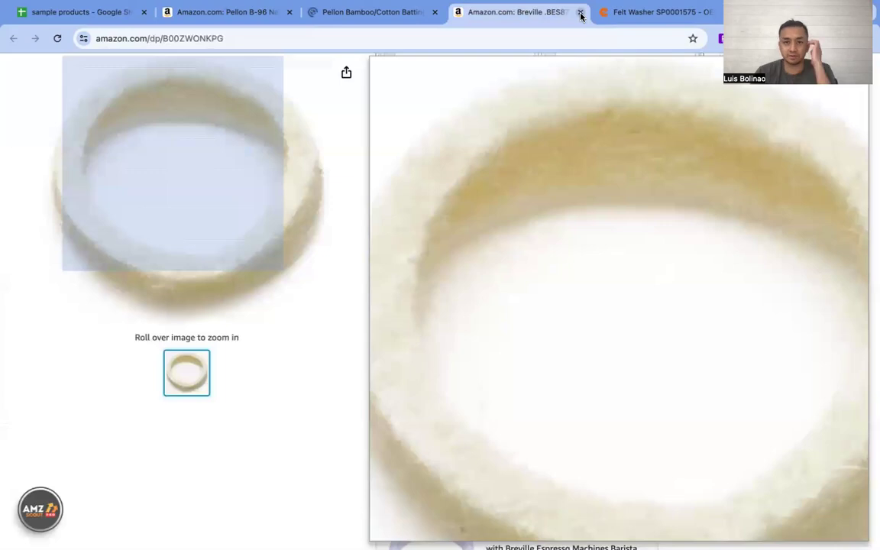
click(580, 13)
click(581, 13)
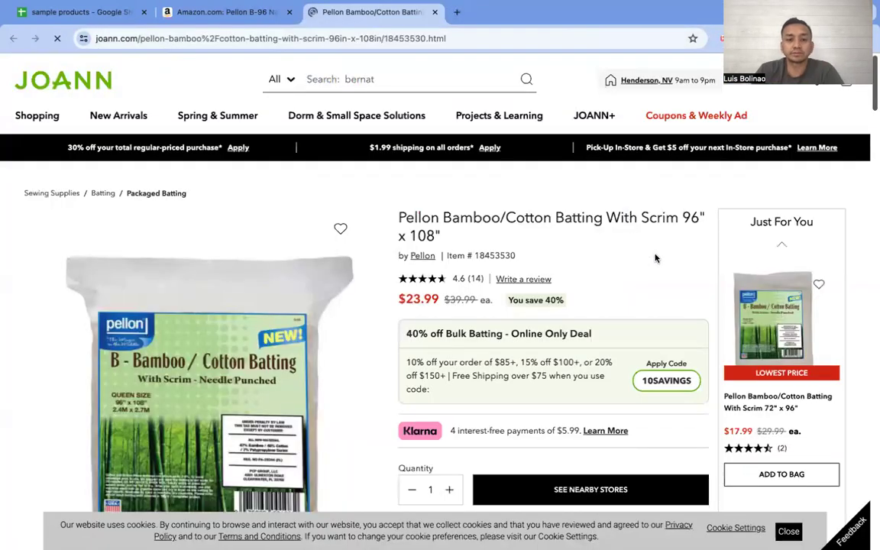
Review the Joann batting's price and bulk order discounts, highlighting the 20% off $150+ offer
scroll(724, 285, down, 2)
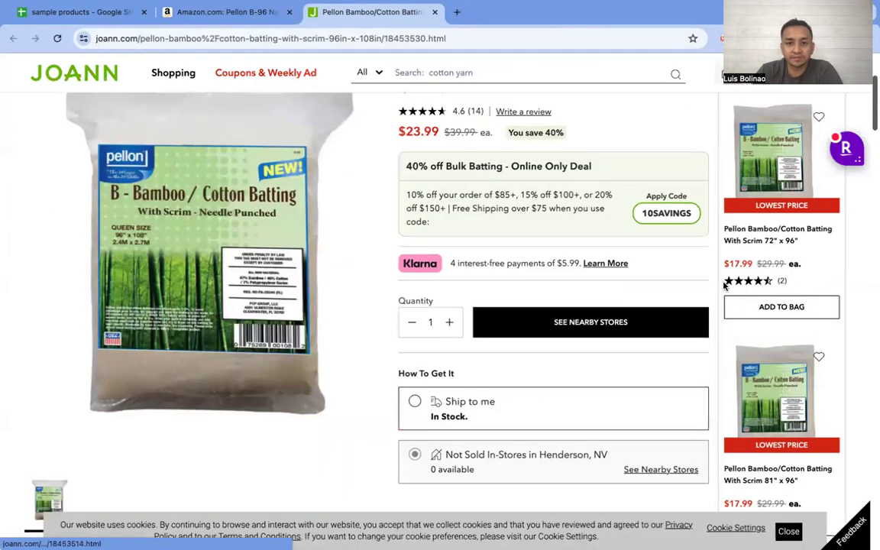
scroll(724, 285, up, 2)
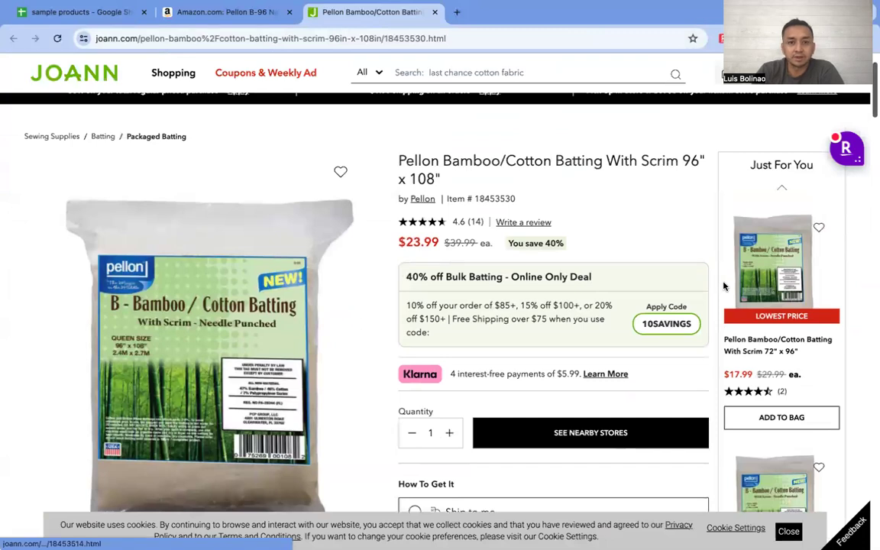
scroll(724, 286, up, 1)
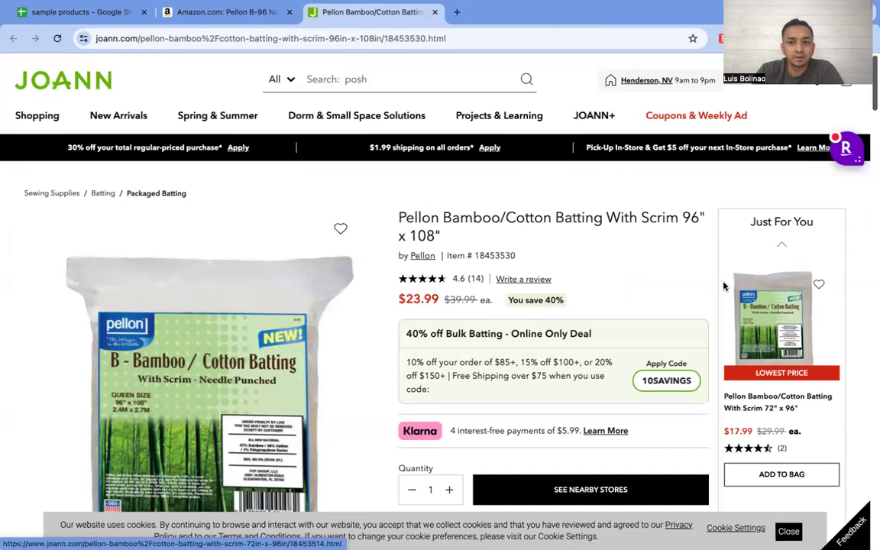
scroll(724, 285, down, 2)
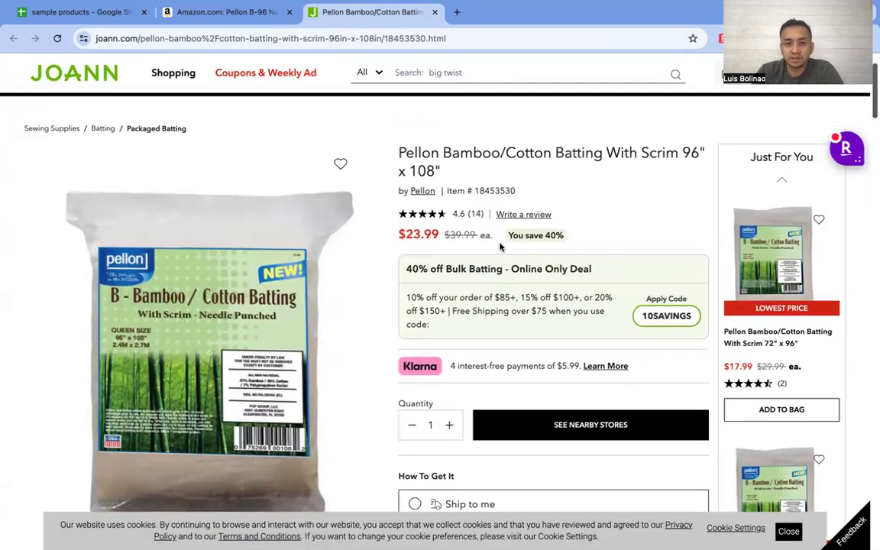
scroll(500, 246, down, 2)
scroll(454, 249, up, 2)
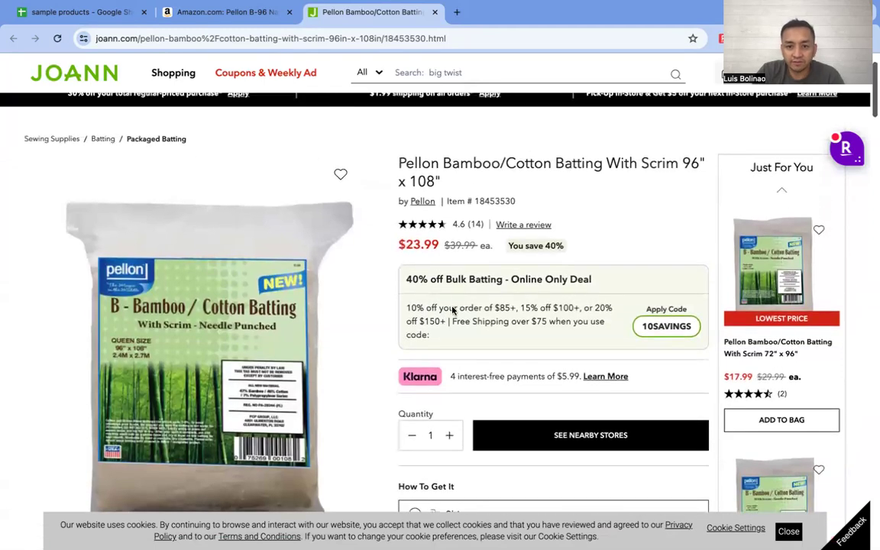
scroll(488, 283, down, 2)
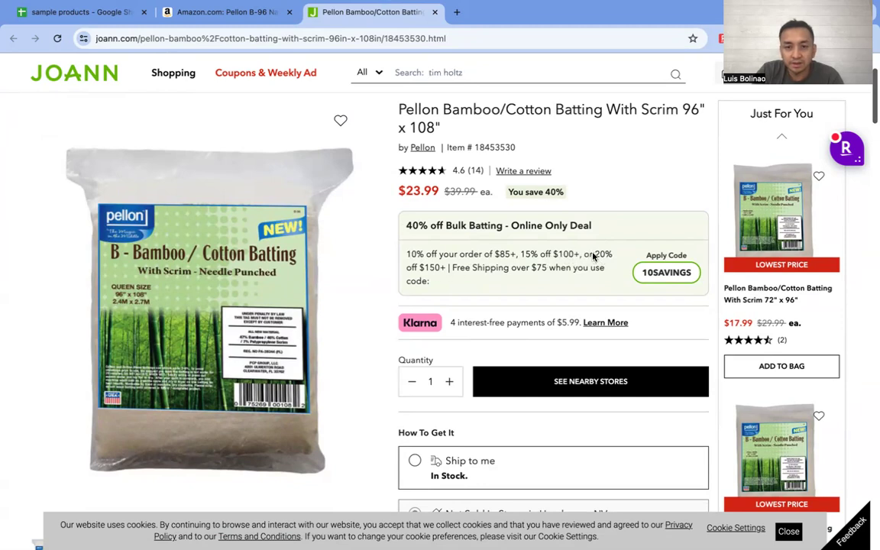
drag(594, 256, 436, 267)
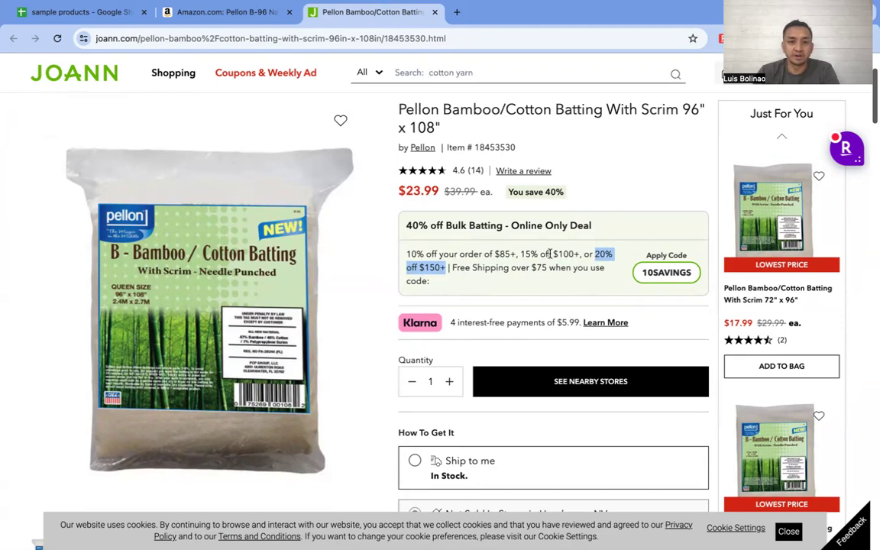
On the Pellon B-96 Amazon listing, set the SellerAmp cost price to 23.99
click(239, 14)
scroll(633, 365, down, 3)
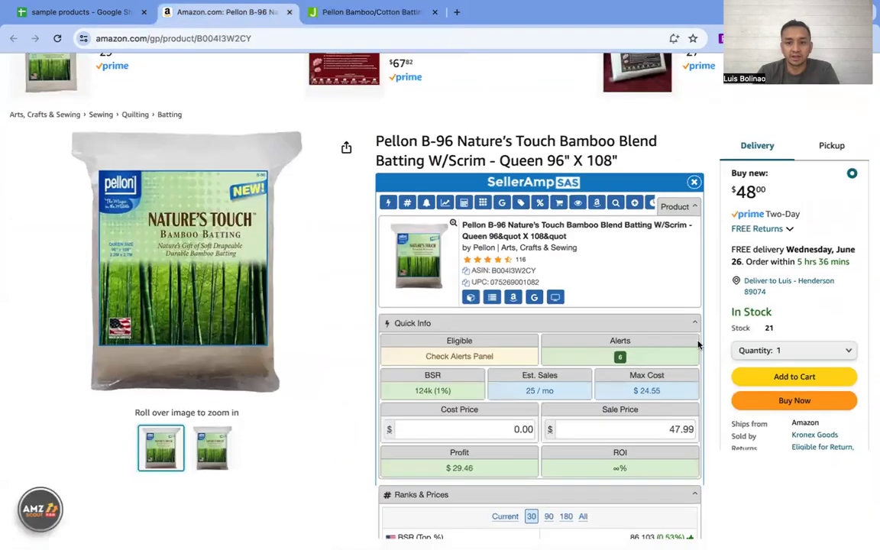
click(474, 429)
text(23.99)
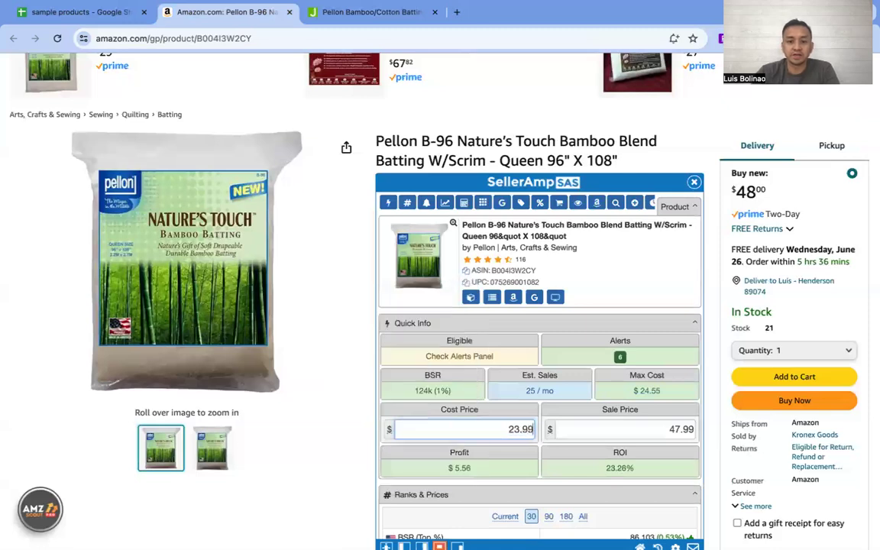
scroll(497, 258, down, 2)
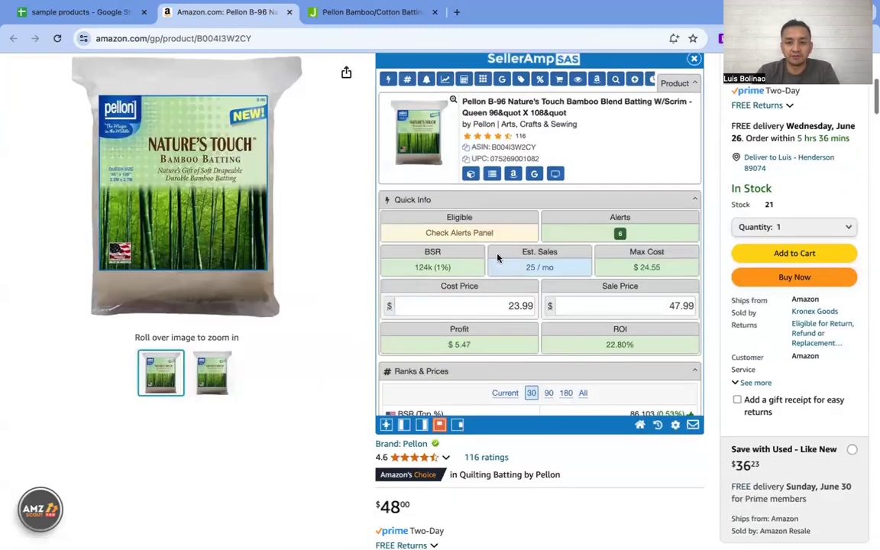
Recheck the Joann bulk offer, apply a 20% discount in SellerAmp and review the batting's profit and ROI
click(373, 14)
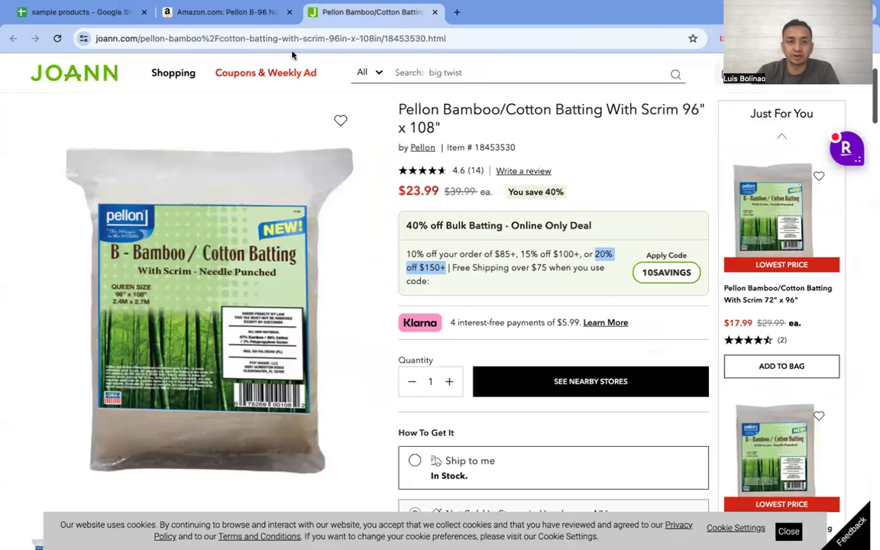
click(262, 14)
scroll(499, 281, down, 6)
scroll(500, 283, down, 15)
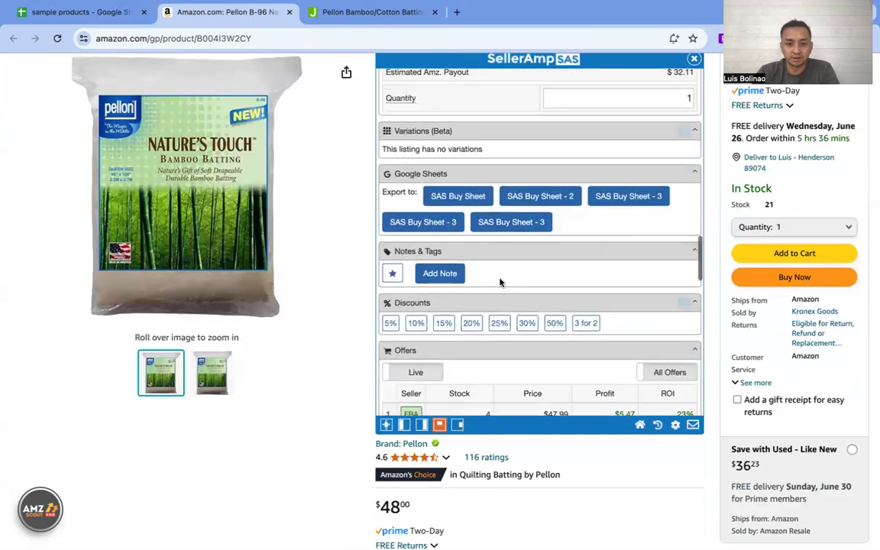
click(471, 325)
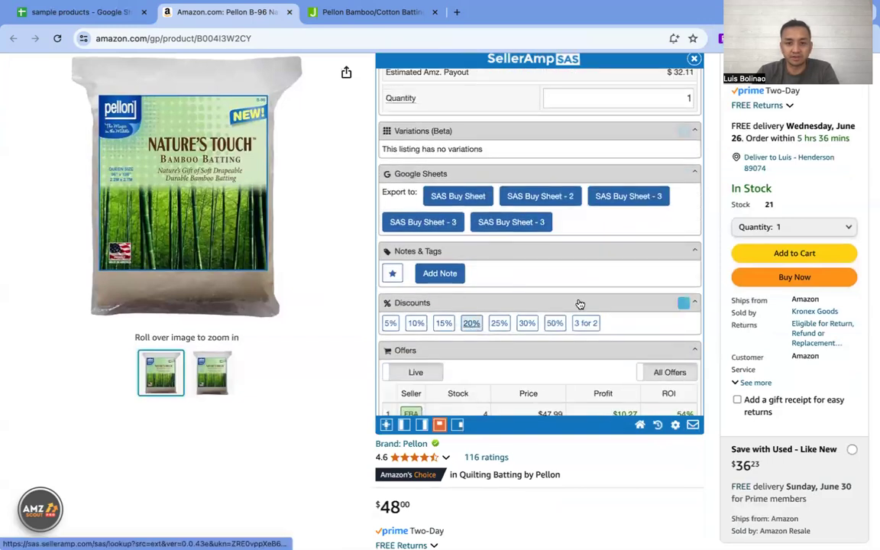
scroll(580, 304, down, 3)
scroll(508, 275, down, 3)
scroll(510, 277, up, 10)
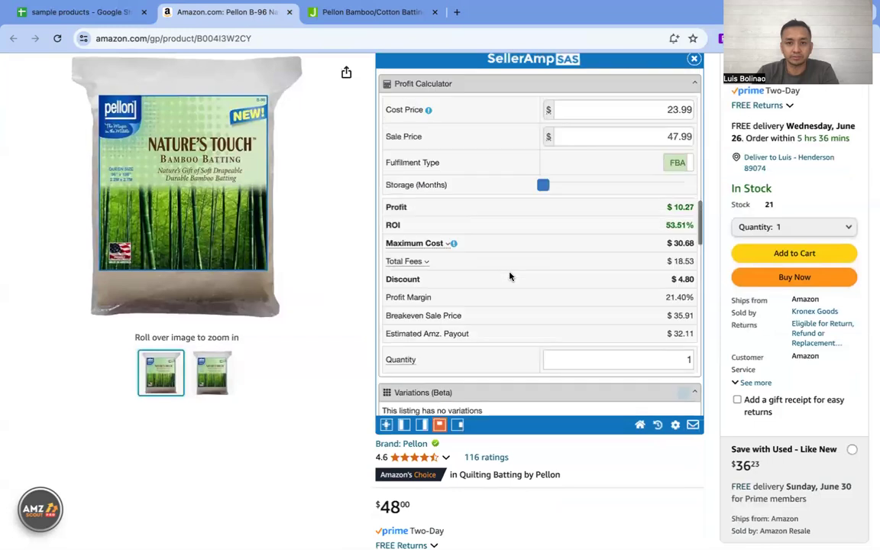
scroll(511, 277, up, 10)
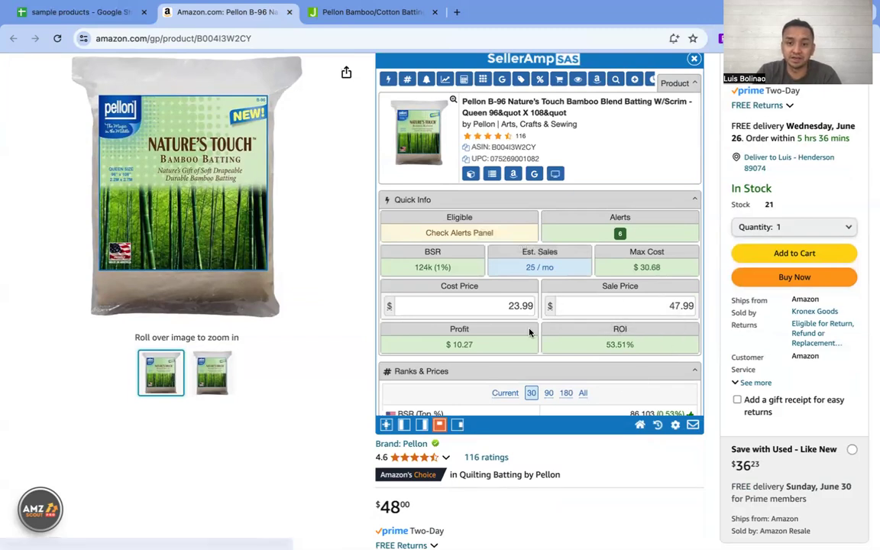
Examine the batting's alerts, chart and competing offers in SellerAmp and its price and offer count history in Keepa
scroll(538, 323, down, 15)
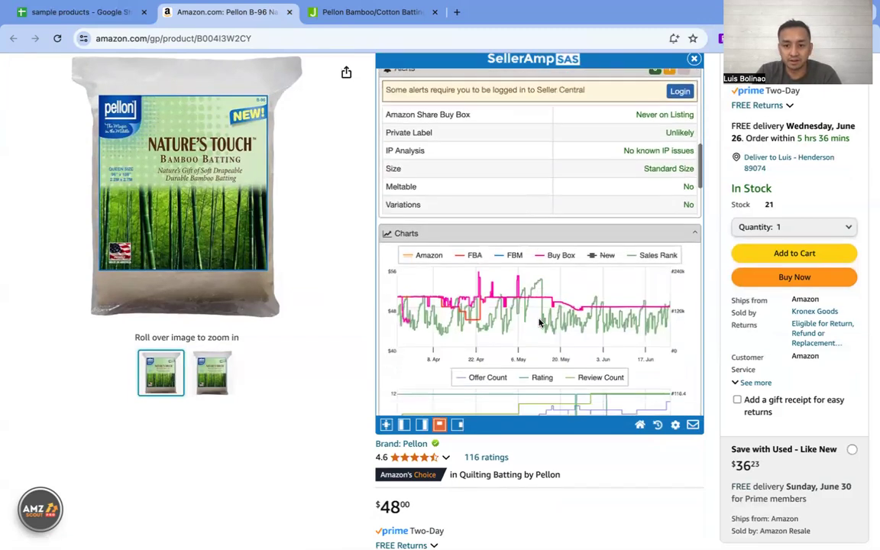
scroll(538, 323, down, 10)
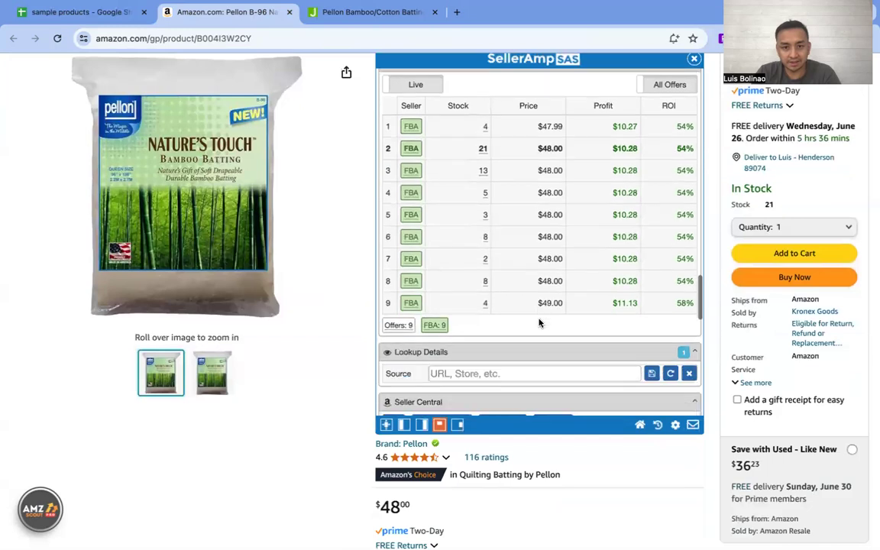
scroll(538, 323, up, 1)
scroll(538, 323, up, 1)
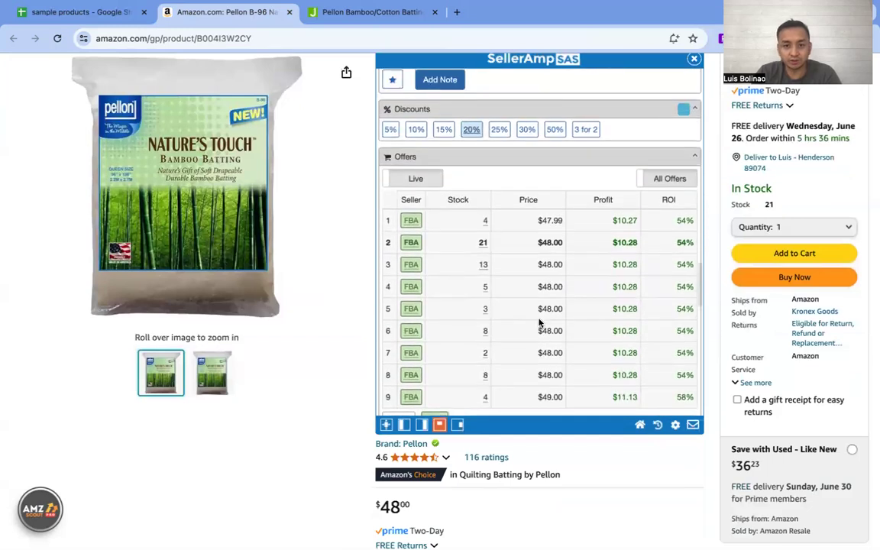
scroll(539, 323, down, 1)
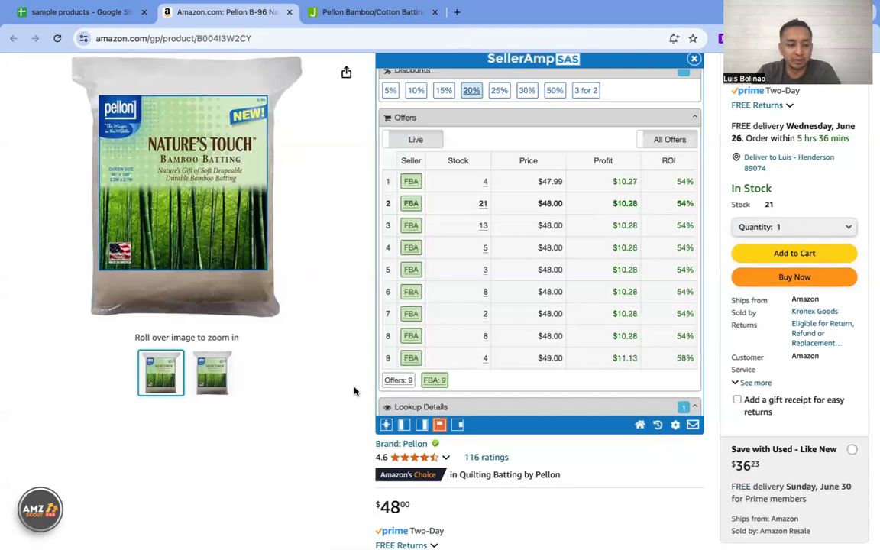
scroll(355, 391, down, 12)
scroll(354, 391, down, 3)
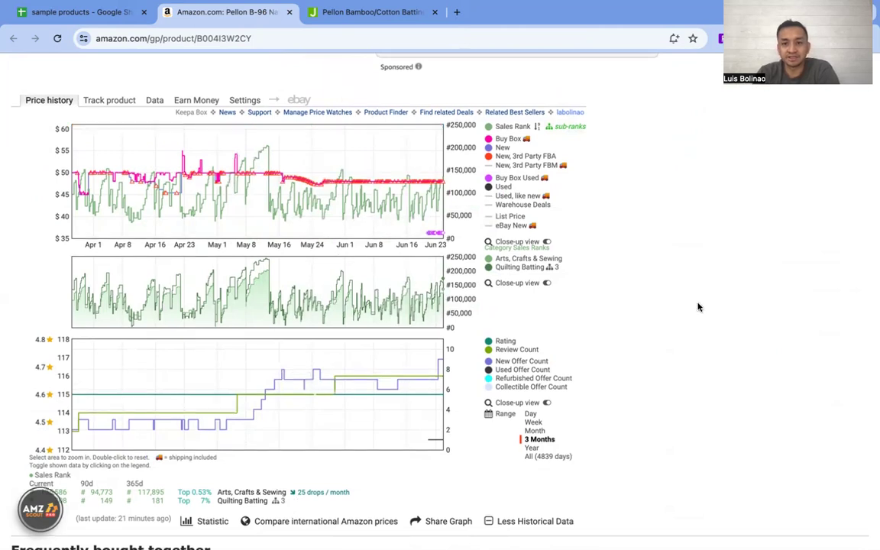
Compare the batting's estimated monthly sales with the stock and prices of the competing FBA sellers in SellerAmp
scroll(692, 305, up, 10)
scroll(695, 260, up, 3)
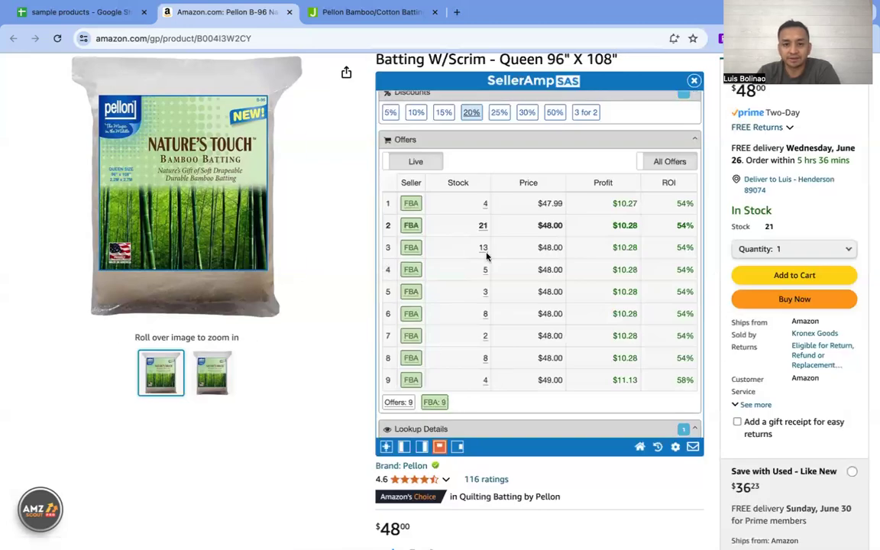
scroll(487, 257, up, 15)
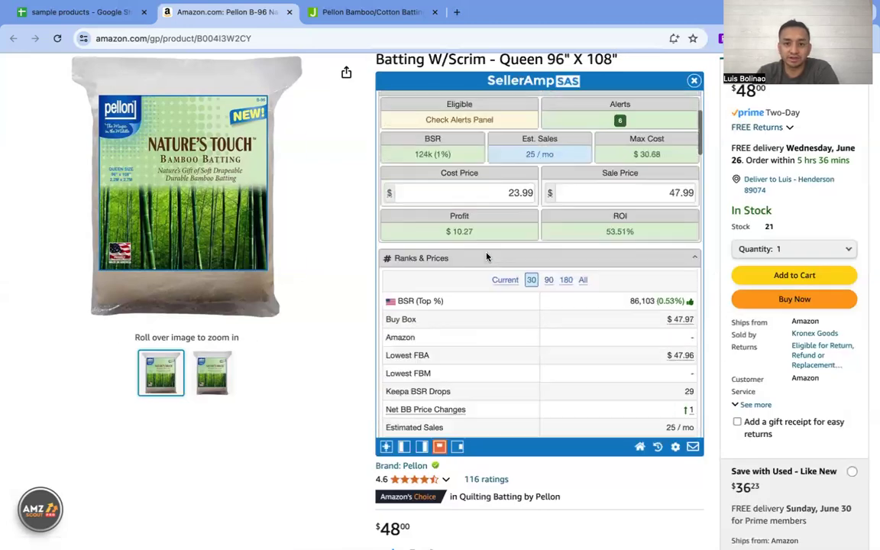
scroll(526, 322, down, 1)
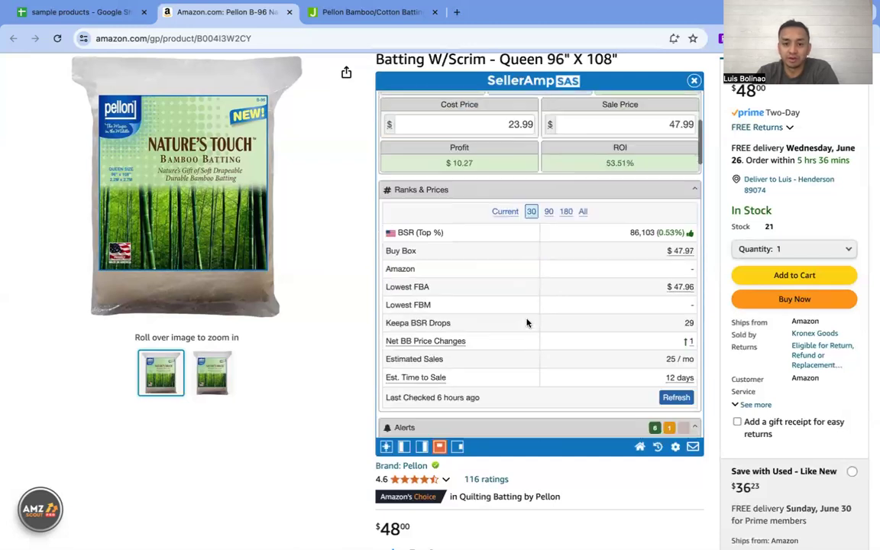
scroll(526, 322, down, 10)
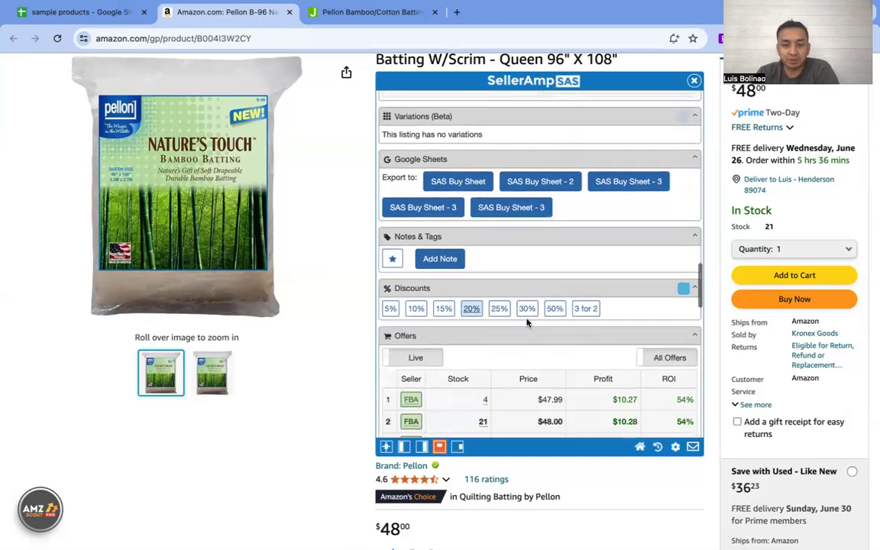
scroll(527, 322, down, 3)
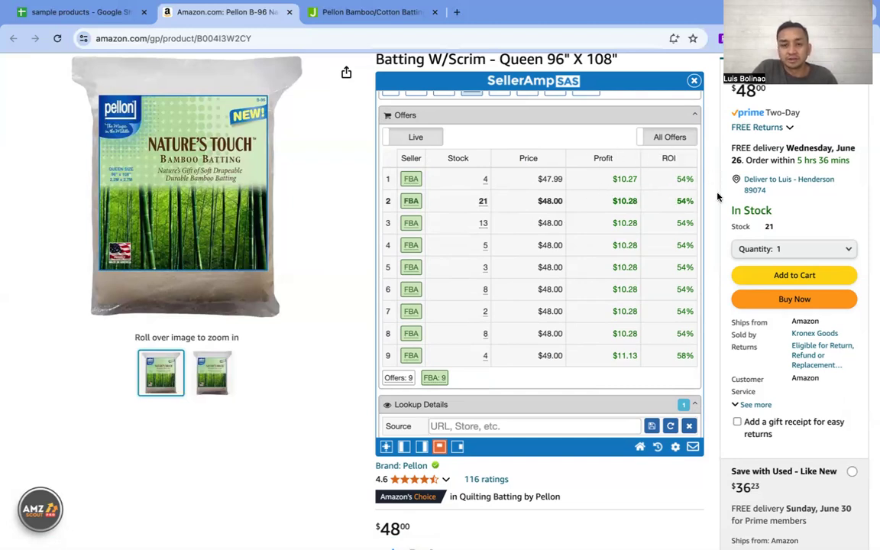
scroll(711, 233, up, 3)
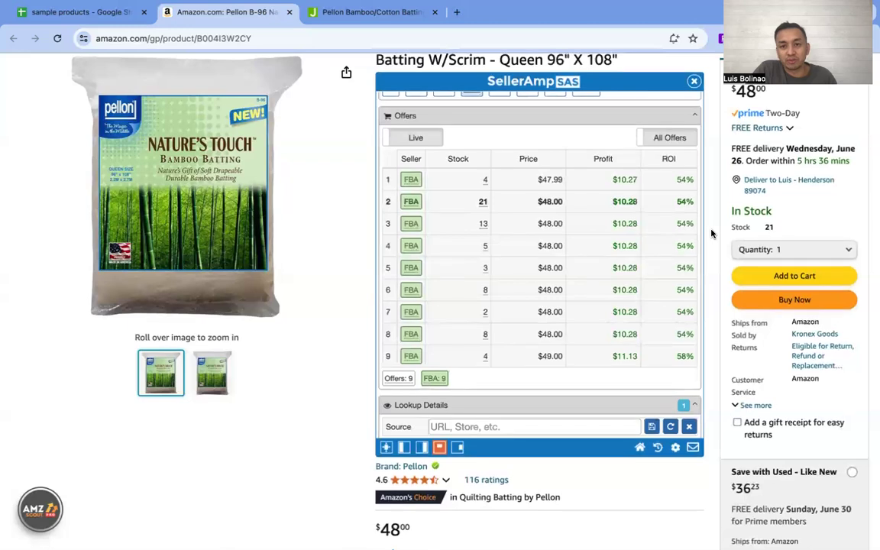
scroll(710, 233, down, 2)
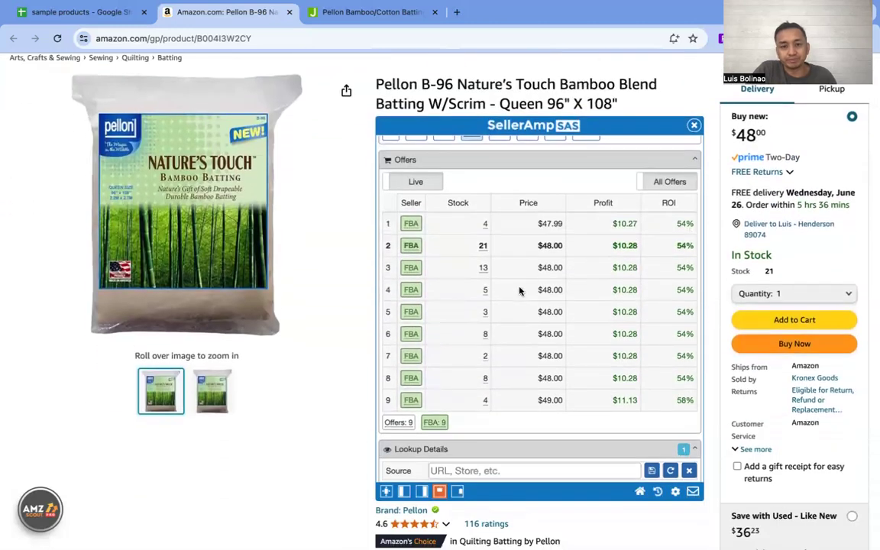
Recheck the Joann discount tiers and enter "Do a test buy of 6 to get 20% off" in E7 of the sample products sheet
click(370, 13)
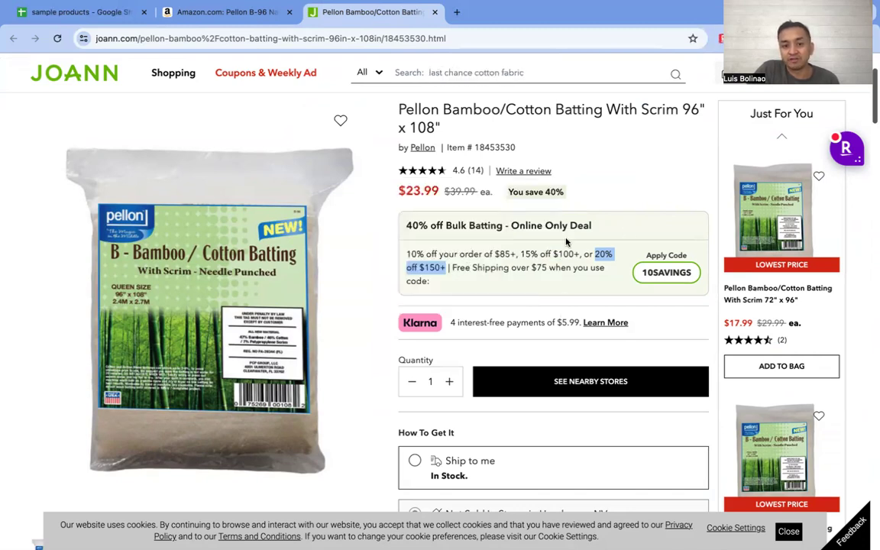
click(74, 16)
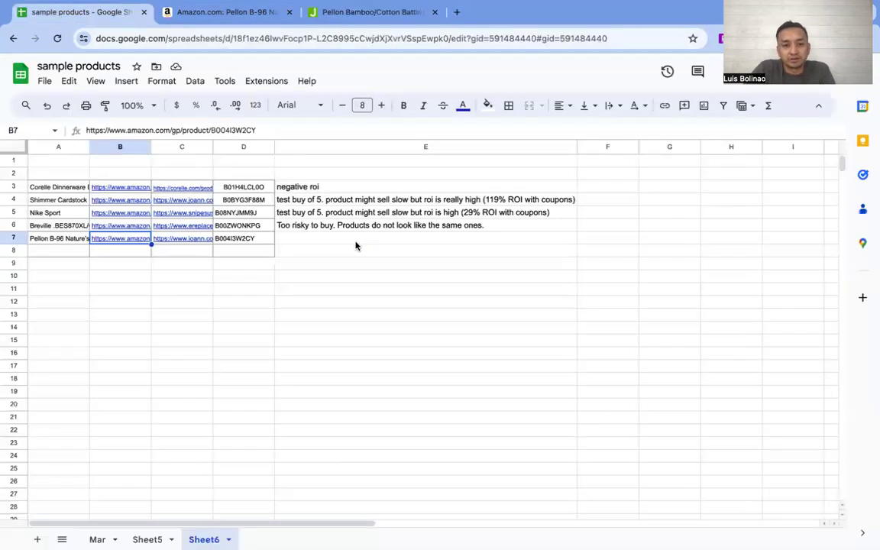
click(304, 240)
text(Do a test )
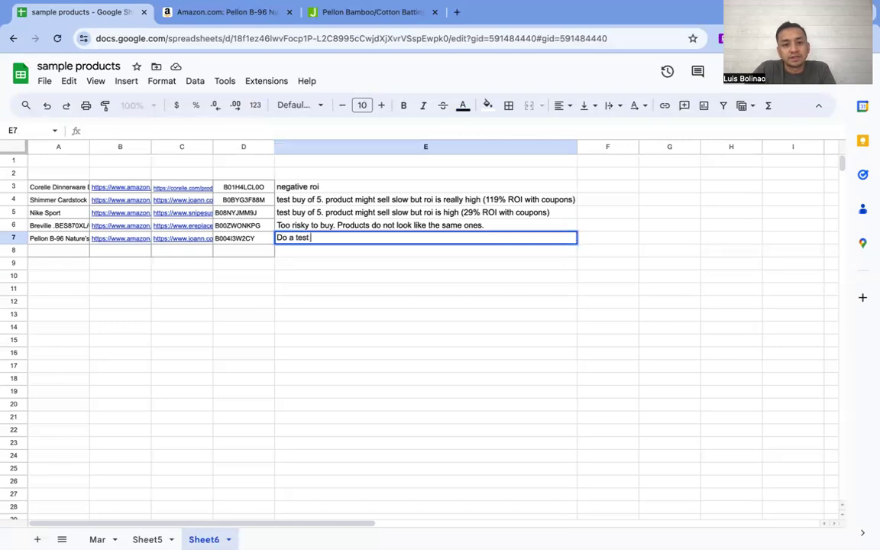
text(buy of )
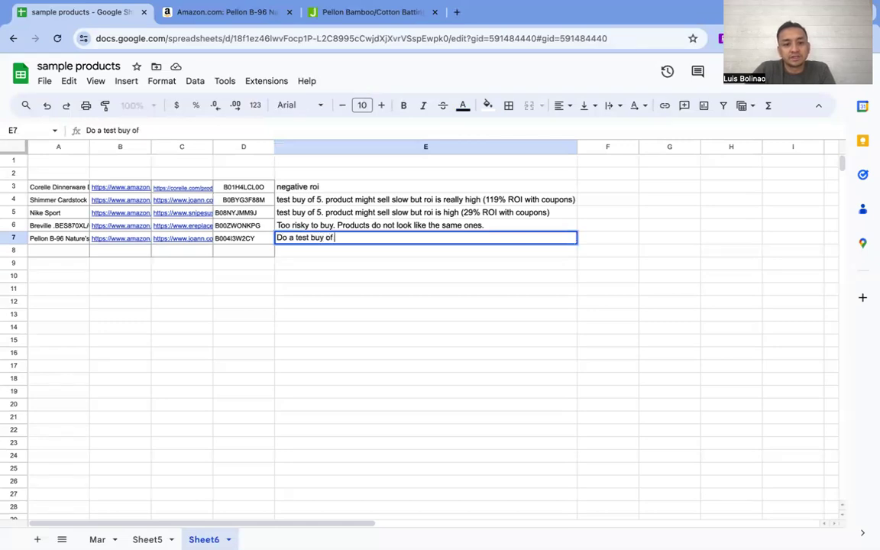
text(6 to get 20% off)
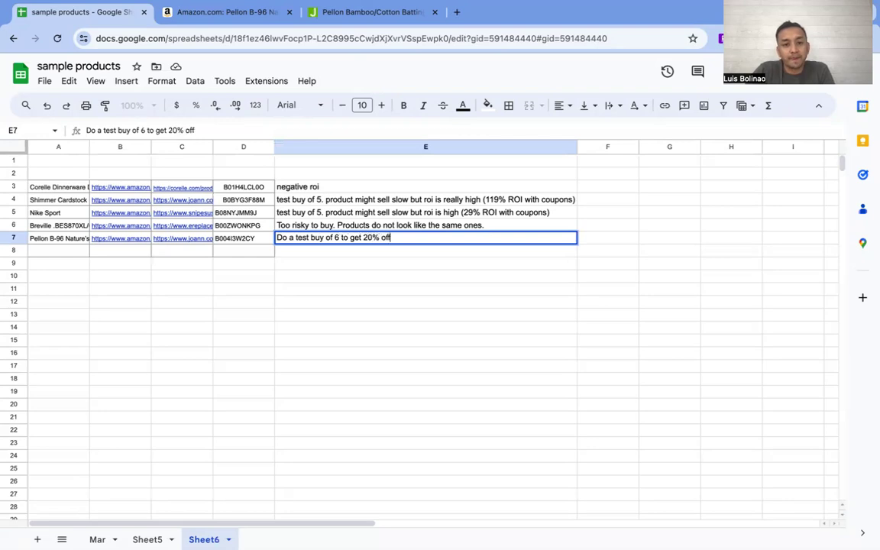